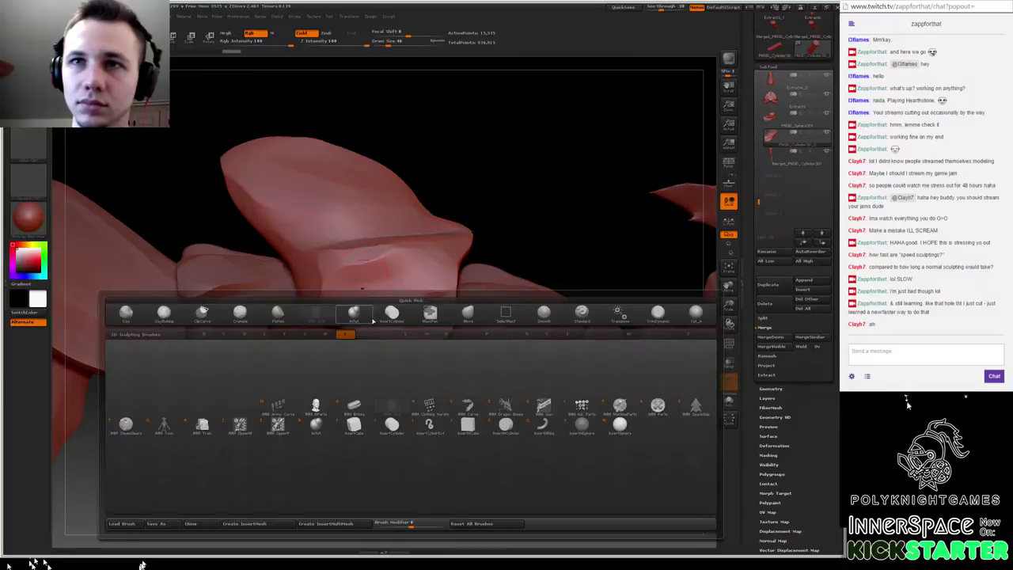
- Cut a small round hole through the large plate's lower lobe by subtracting an inserted cylinder and re-DynaMeshing the plate
click(391, 427)
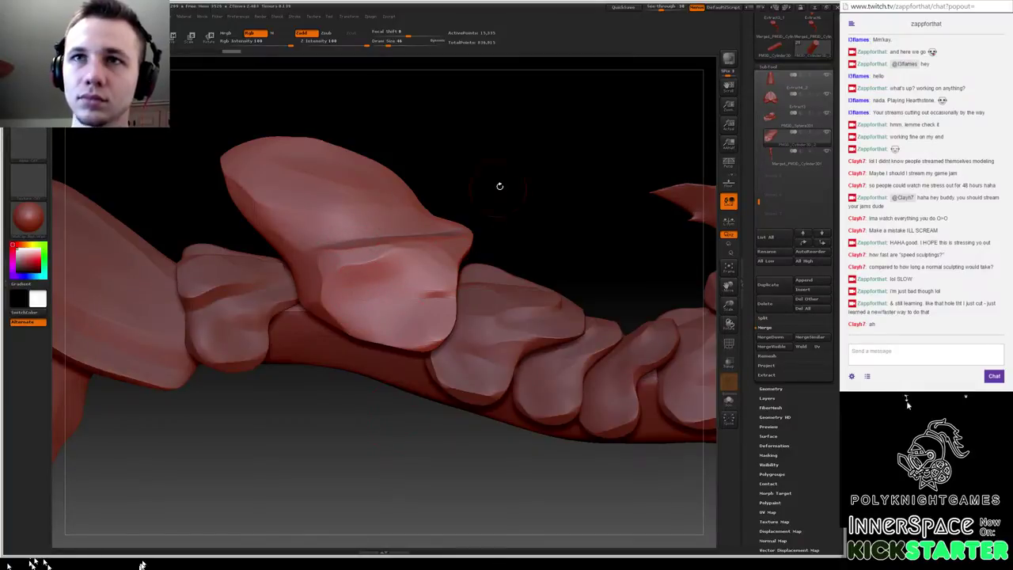
drag(499, 186, 516, 204)
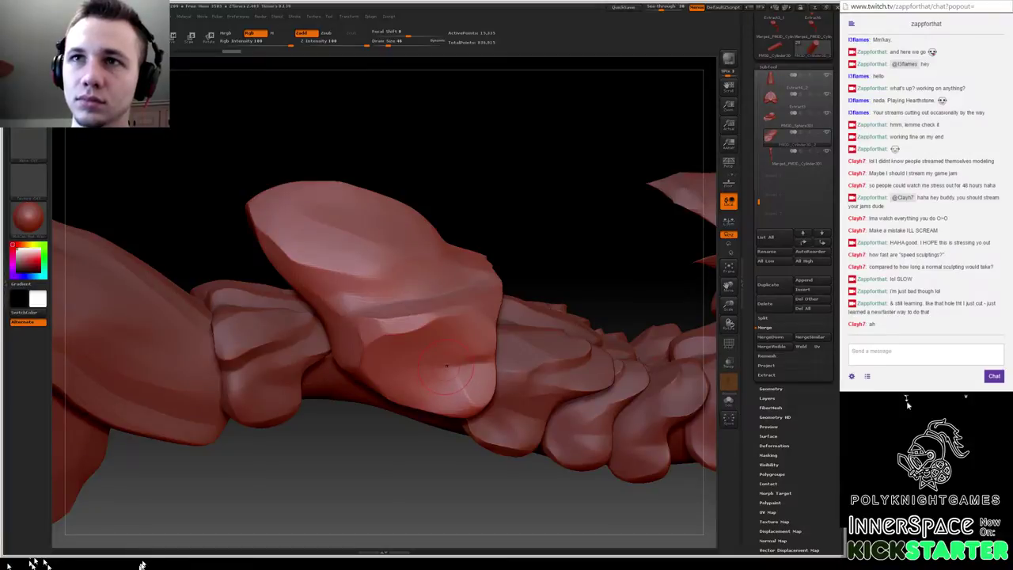
mouse_move(443, 369)
mouse_down()
mouse_move(465, 386)
mouse_move(451, 376)
mouse_up()
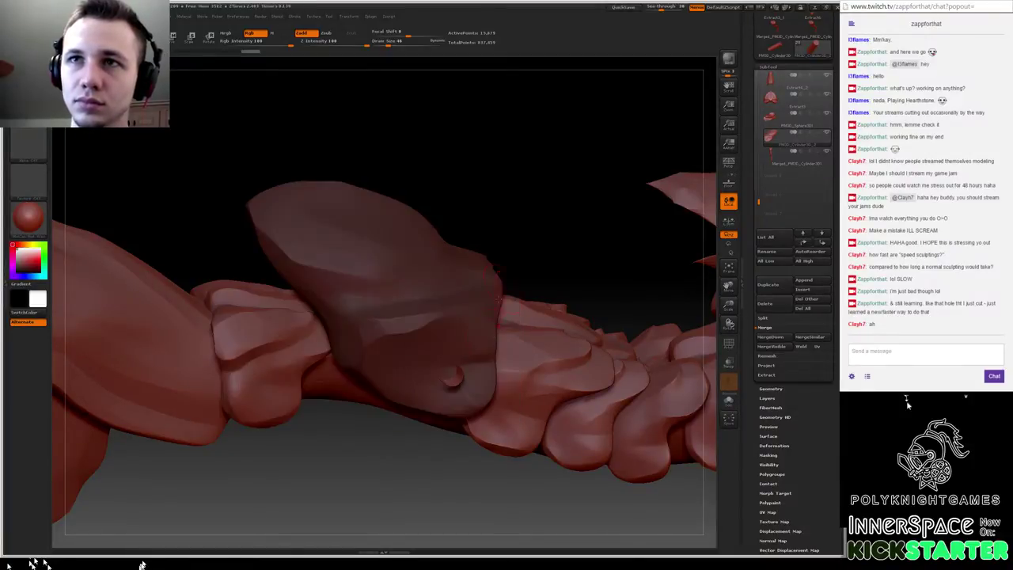
drag(573, 245, 572, 211)
ctrl+drag(557, 213, 556, 285)
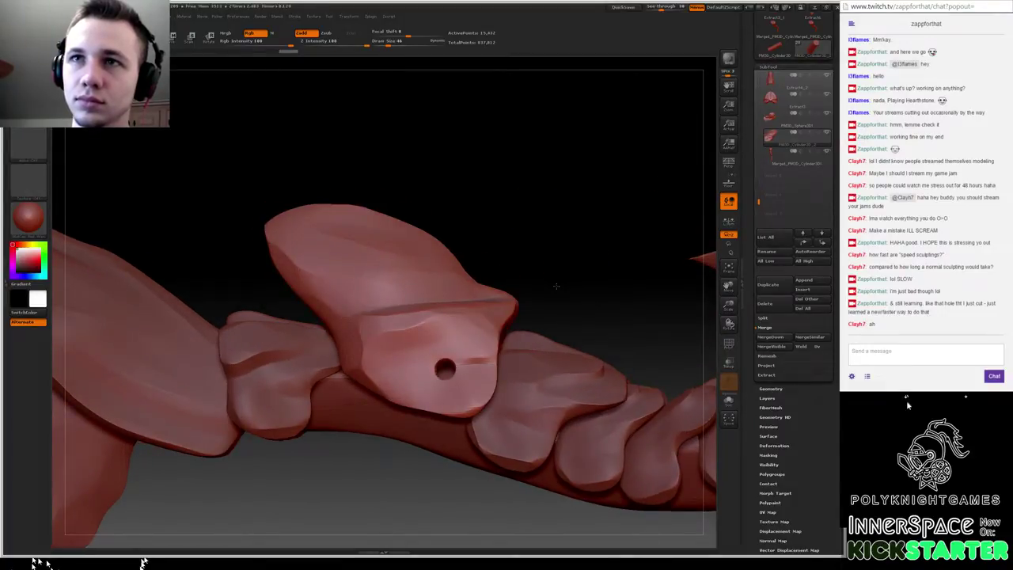
- Isolate the plate and adjust the surface around the hole using the Move brush at draw size 74
mouse_move(557, 286)
mouse_down()
mouse_move(447, 288)
mouse_move(445, 278)
mouse_up()
key(b)
key(m)
key(v)
key(space)
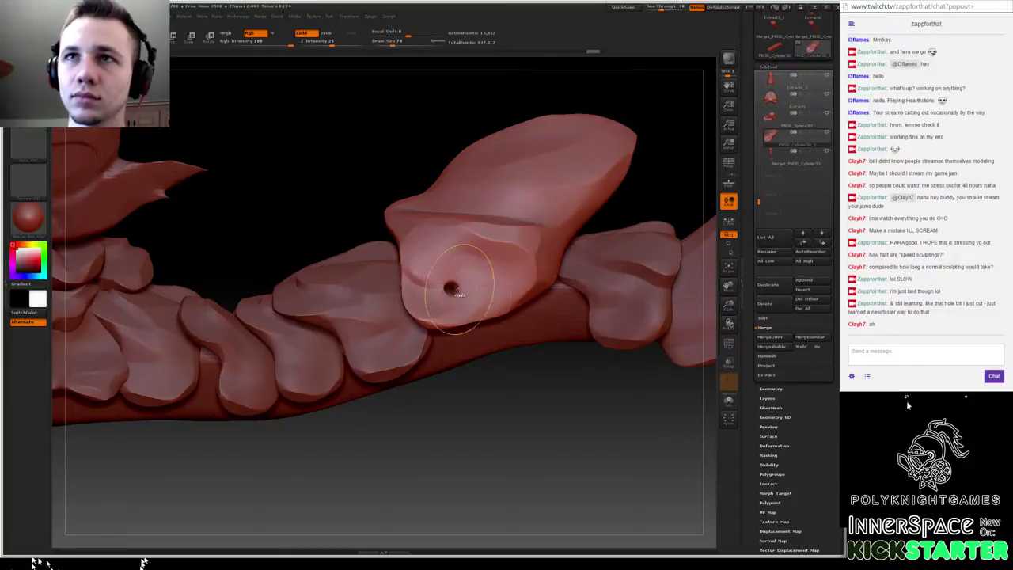
click(733, 406)
drag(512, 351, 564, 212)
drag(456, 279, 461, 286)
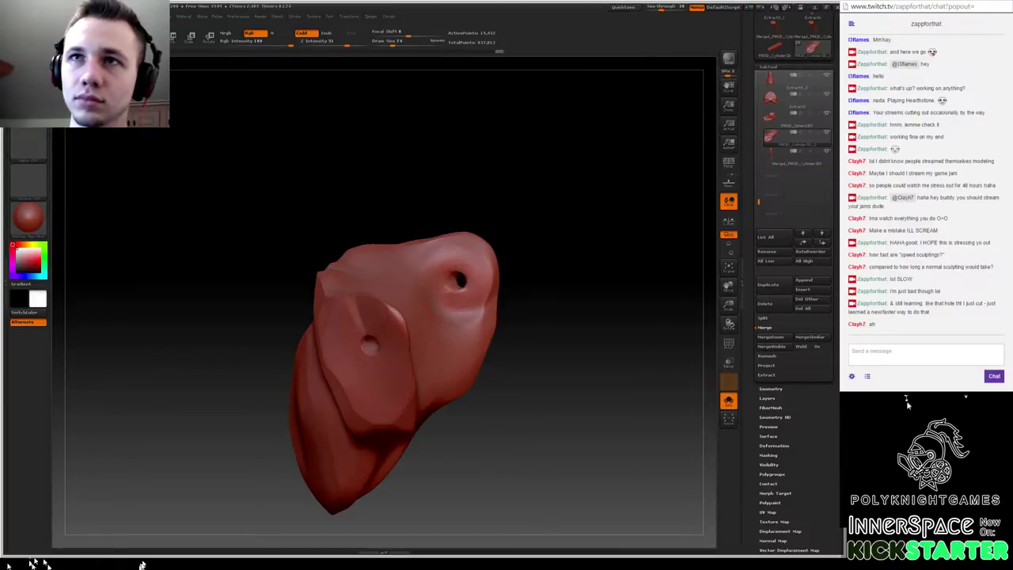
drag(536, 248, 380, 265)
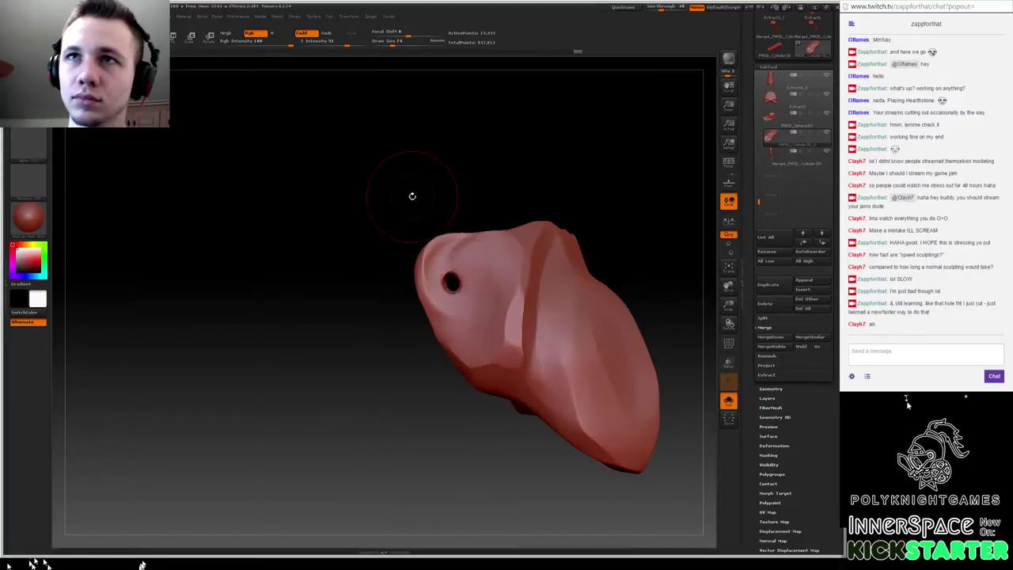
mouse_move(413, 196)
mouse_down()
mouse_move(444, 230)
mouse_move(460, 200)
mouse_move(530, 255)
mouse_up()
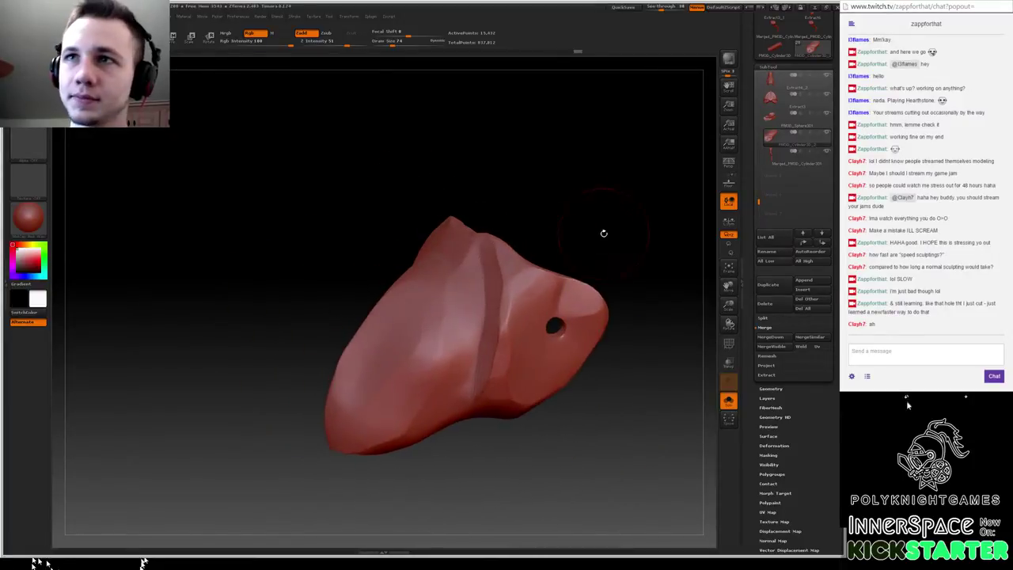
drag(604, 233, 614, 236)
mouse_move(617, 183)
alt+mouse_down()
mouse_move(531, 252)
mouse_move(515, 285)
mouse_move(535, 277)
mouse_move(527, 269)
mouse_move(546, 273)
mouse_move(564, 240)
alt+mouse_up()
- Set the brush draw size to 46 and clip an angled cut into the lobe's edge beside the hole
key(s)
click(494, 306)
drag(658, 186, 523, 245)
mouse_move(590, 255)
mouse_down()
mouse_move(462, 285)
mouse_move(438, 251)
mouse_move(427, 274)
mouse_move(398, 287)
mouse_move(501, 318)
mouse_up()
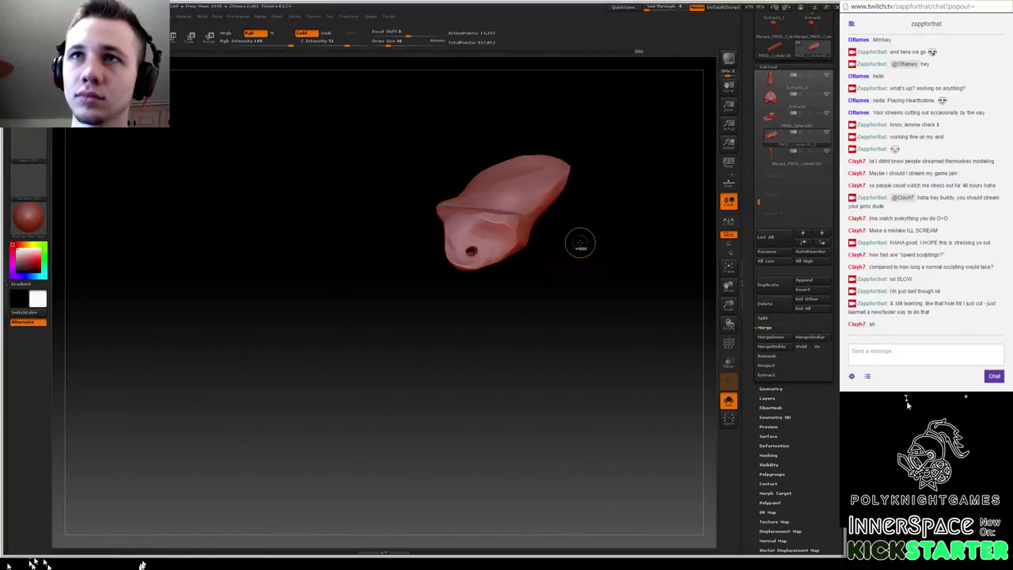
drag(579, 277, 380, 330)
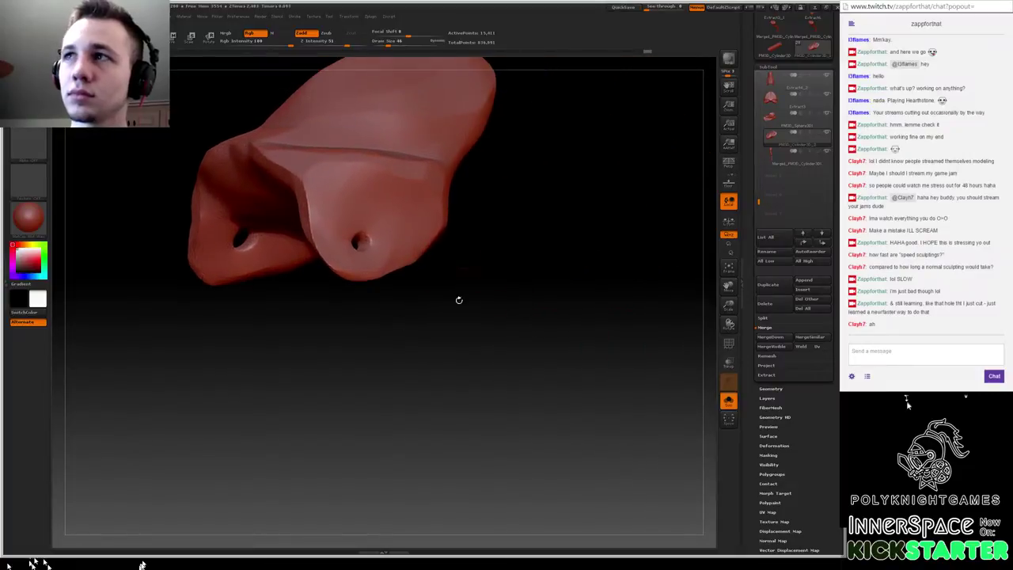
mouse_move(531, 278)
mouse_down()
mouse_move(545, 286)
mouse_move(524, 277)
mouse_move(459, 335)
mouse_move(451, 326)
mouse_up()
drag(559, 258, 540, 304)
ctrl+shift+drag(478, 269, 388, 324)
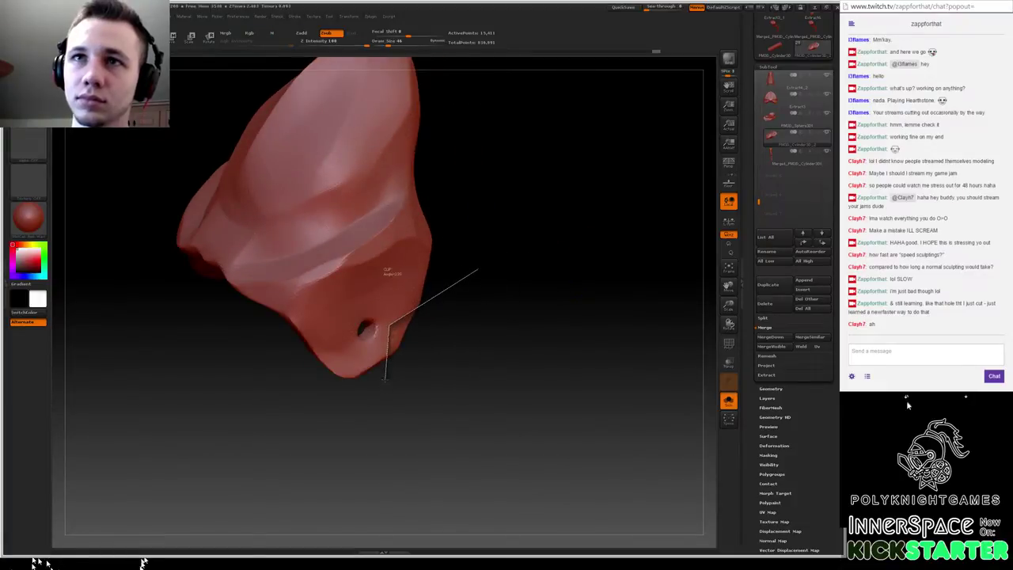
ctrl+shift+drag(385, 379, 387, 418)
- Clip a diagonal cut across the outer tip of the lobe near the hole
drag(529, 316, 529, 246)
ctrl+shift+drag(491, 217, 452, 276)
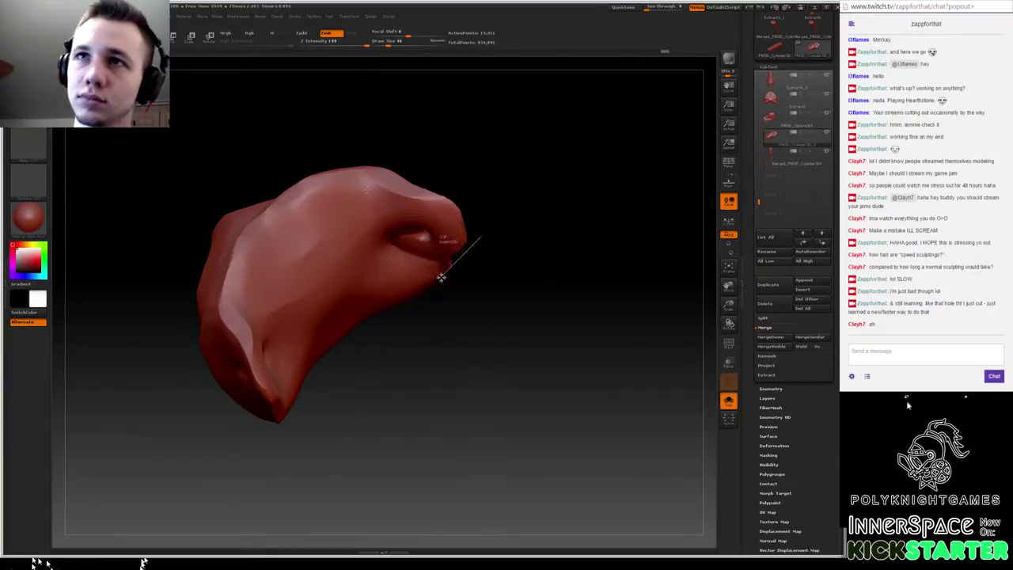
ctrl+shift+drag(427, 316, 427, 318)
- Clip the corner of the lobe's tip along a concave curve and re-DynaMesh the plate
mouse_move(497, 294)
mouse_down()
mouse_move(527, 293)
mouse_move(536, 309)
mouse_move(510, 330)
mouse_move(550, 350)
mouse_move(536, 344)
mouse_move(574, 348)
mouse_move(497, 296)
mouse_move(416, 362)
mouse_move(401, 357)
mouse_up()
mouse_move(483, 287)
mouse_down()
mouse_move(486, 303)
mouse_move(459, 291)
mouse_move(389, 330)
mouse_move(380, 317)
mouse_up()
mouse_move(441, 301)
mouse_down()
mouse_move(476, 303)
mouse_move(468, 261)
mouse_move(439, 287)
mouse_move(475, 277)
mouse_up()
mouse_move(395, 298)
mouse_down()
mouse_move(429, 319)
mouse_move(441, 224)
mouse_move(407, 235)
mouse_up()
ctrl+shift+drag(365, 357, 337, 364)
drag(345, 285, 313, 265)
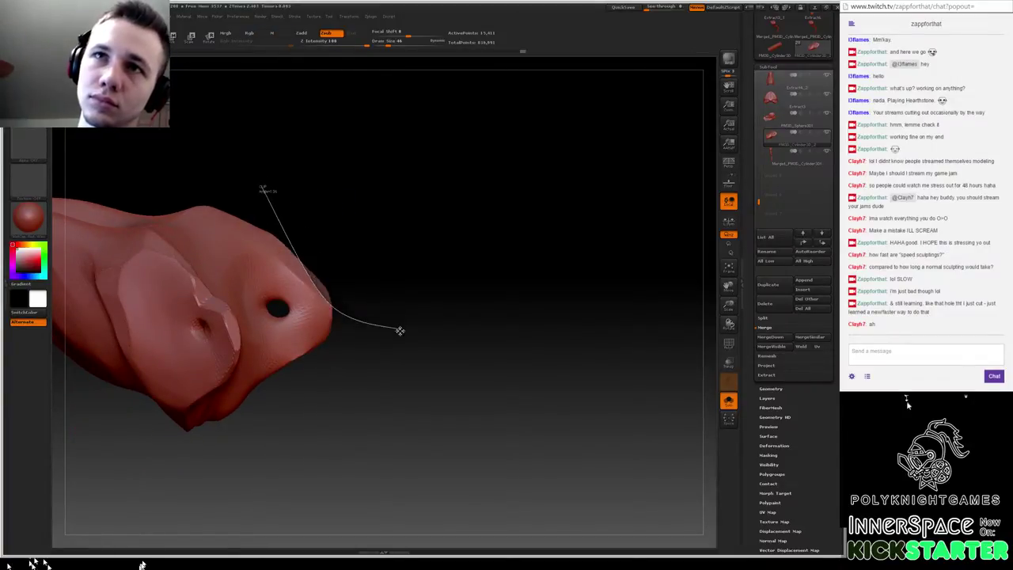
ctrl+shift+drag(408, 338, 408, 336)
drag(421, 252, 381, 275)
drag(383, 225, 263, 264)
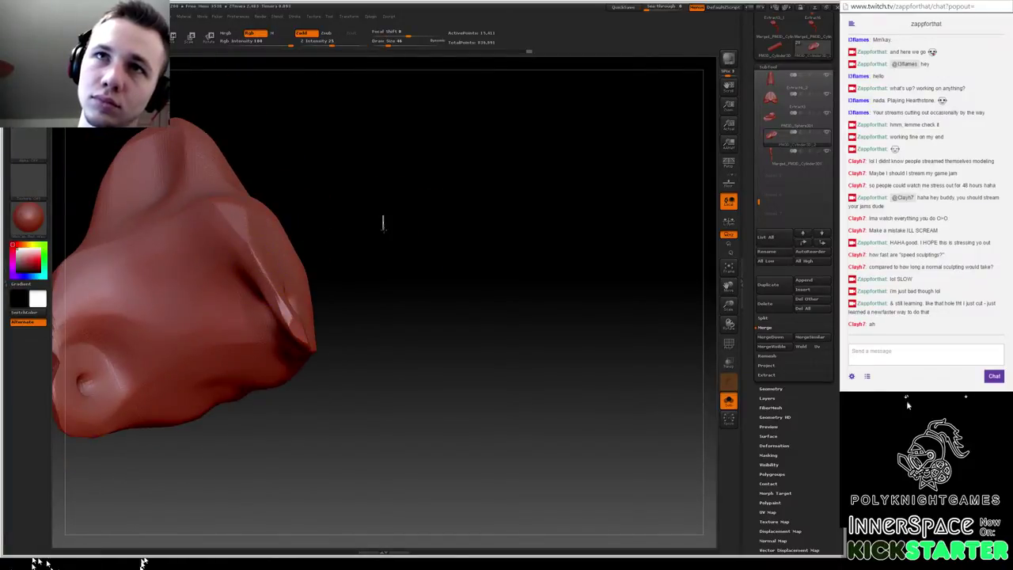
ctrl+shift+drag(383, 225, 387, 294)
- Try to clip the outer side of one lobe at an angle from the front view, and undo the clip
drag(396, 230, 500, 291)
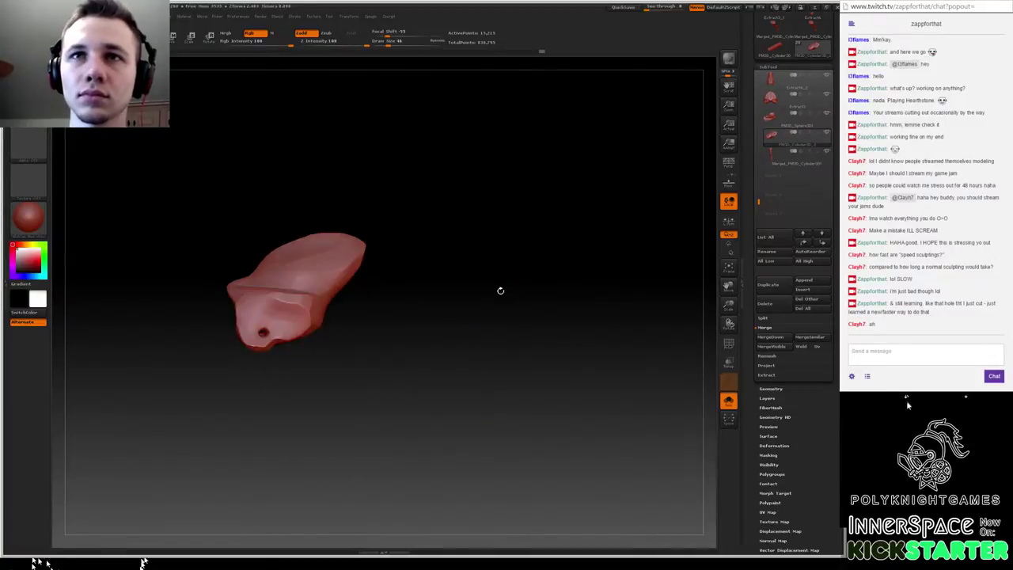
mouse_move(497, 252)
alt+mouse_down()
mouse_move(501, 317)
mouse_move(601, 368)
alt+mouse_up()
alt+drag(279, 393, 435, 374)
mouse_move(208, 389)
mouse_down()
mouse_move(209, 349)
mouse_move(233, 328)
mouse_up()
ctrl+shift+drag(205, 358, 233, 329)
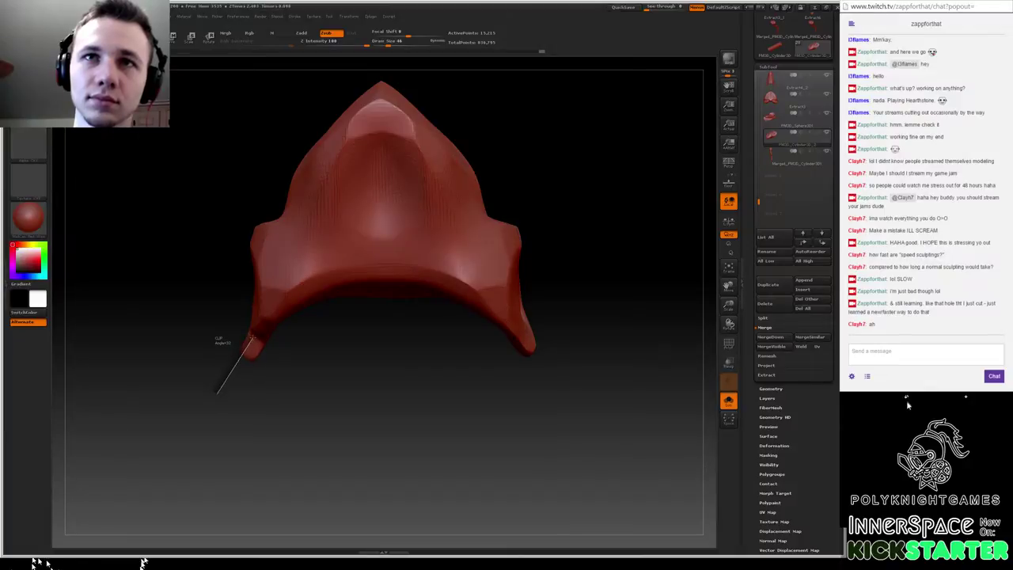
ctrl+shift+drag(243, 293, 243, 292)
mouse_move(190, 341)
mouse_down()
mouse_move(237, 322)
mouse_move(223, 324)
mouse_up()
mouse_move(239, 396)
mouse_down()
mouse_move(247, 393)
mouse_move(229, 364)
mouse_move(211, 375)
mouse_up()
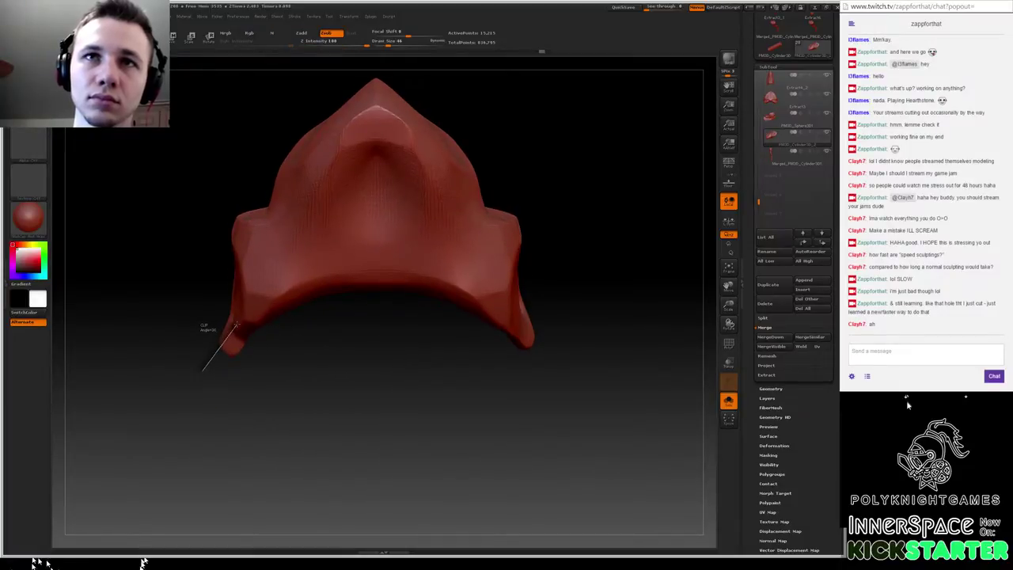
ctrl+shift+drag(217, 293, 216, 292)
mouse_move(196, 220)
mouse_down()
mouse_move(234, 213)
mouse_move(259, 223)
mouse_up()
key(f)
key(ctrl+z)
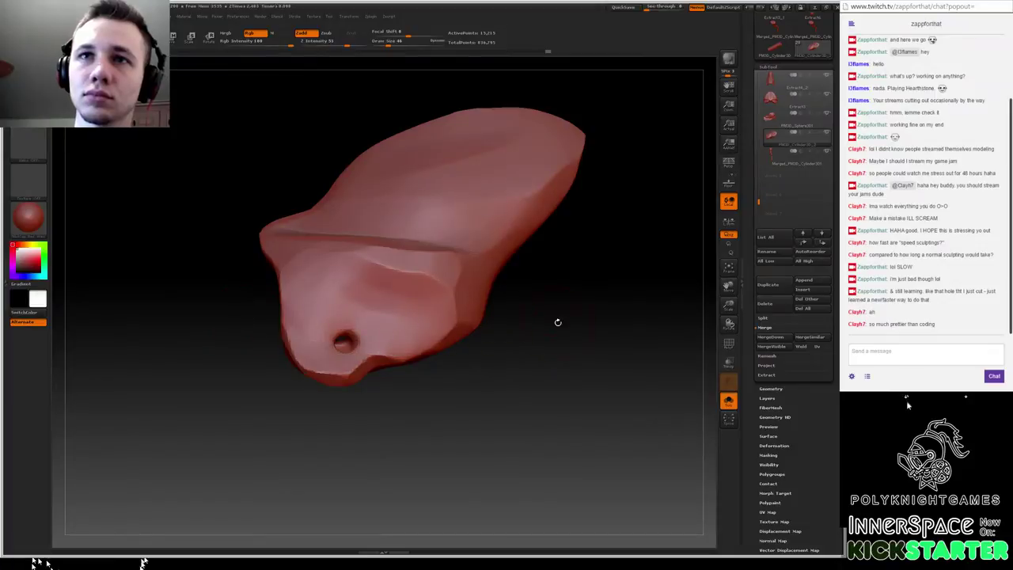
- Clip the outer face of the opposite lobe with a bent clip curve from the front view and re-DynaMesh the plate
drag(554, 310, 339, 319)
drag(492, 336, 481, 340)
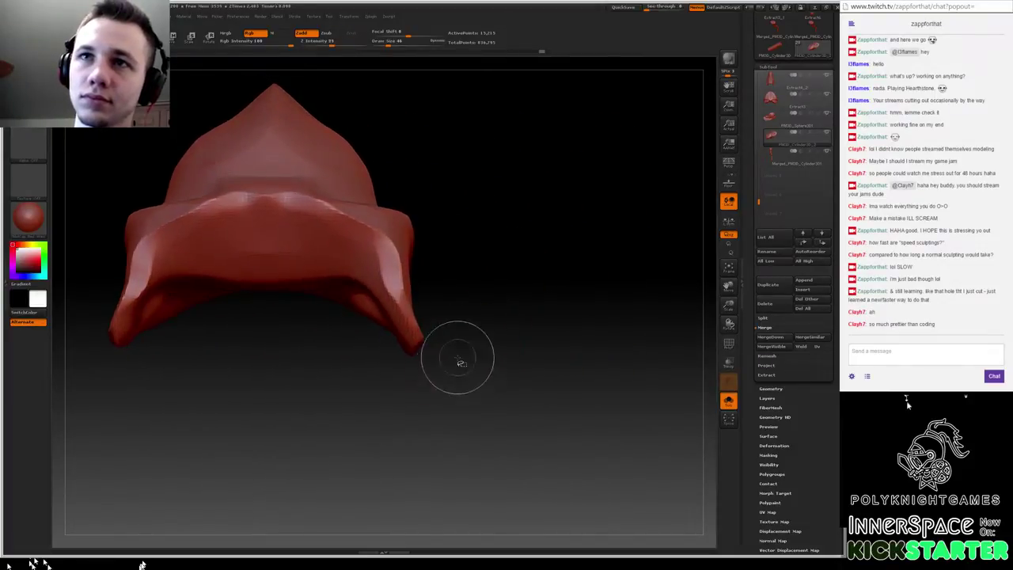
mouse_move(452, 372)
ctrl+shift+mouse_down()
mouse_move(410, 316)
mouse_move(428, 407)
mouse_move(399, 214)
mouse_move(443, 191)
mouse_move(434, 190)
ctrl+shift+mouse_up()
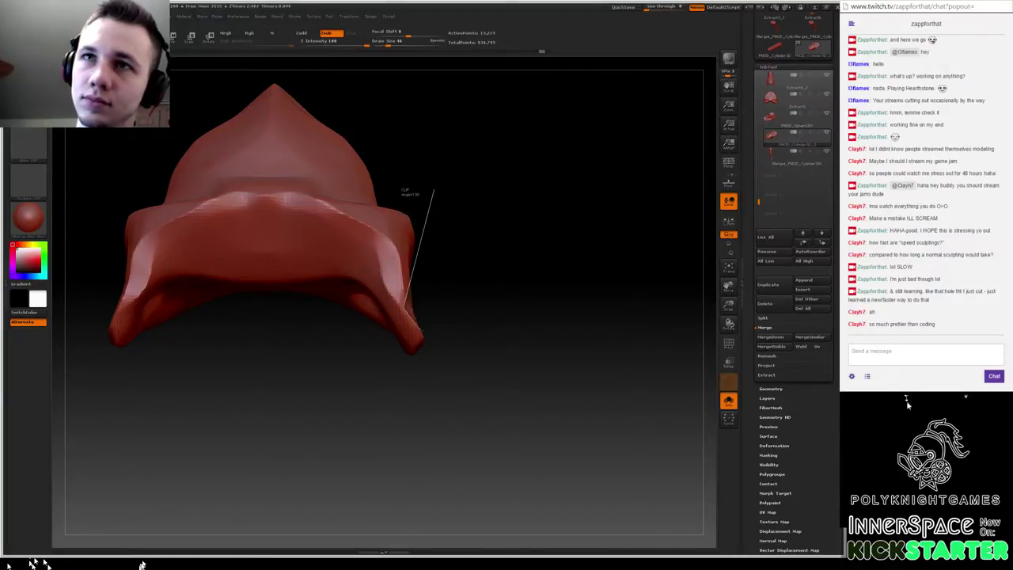
ctrl+shift+drag(430, 364, 432, 364)
drag(497, 304, 441, 314)
ctrl+drag(465, 294, 460, 356)
- Mask the area around and above the hole on the lobe, invert the mask and sharpen its edge
mouse_move(353, 321)
alt+mouse_down()
mouse_move(518, 321)
mouse_move(488, 364)
alt+mouse_up()
alt+drag(489, 364, 524, 351)
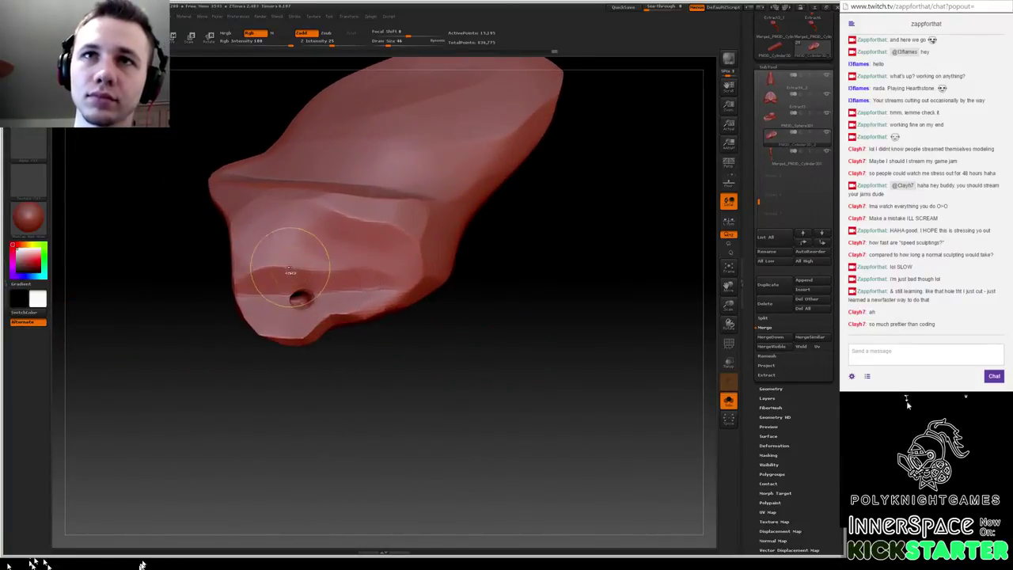
mouse_move(288, 267)
ctrl+mouse_down()
mouse_move(286, 305)
mouse_move(321, 273)
mouse_move(326, 285)
mouse_move(361, 273)
mouse_move(301, 244)
mouse_move(317, 249)
ctrl+mouse_up()
ctrl+click(531, 274)
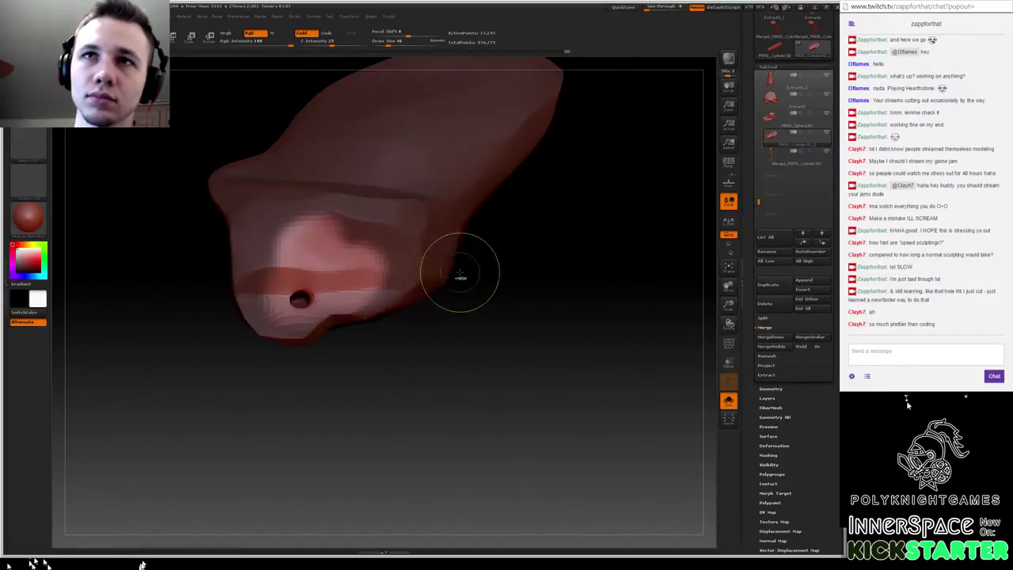
ctrl+click(524, 293)
ctrl+click(480, 279)
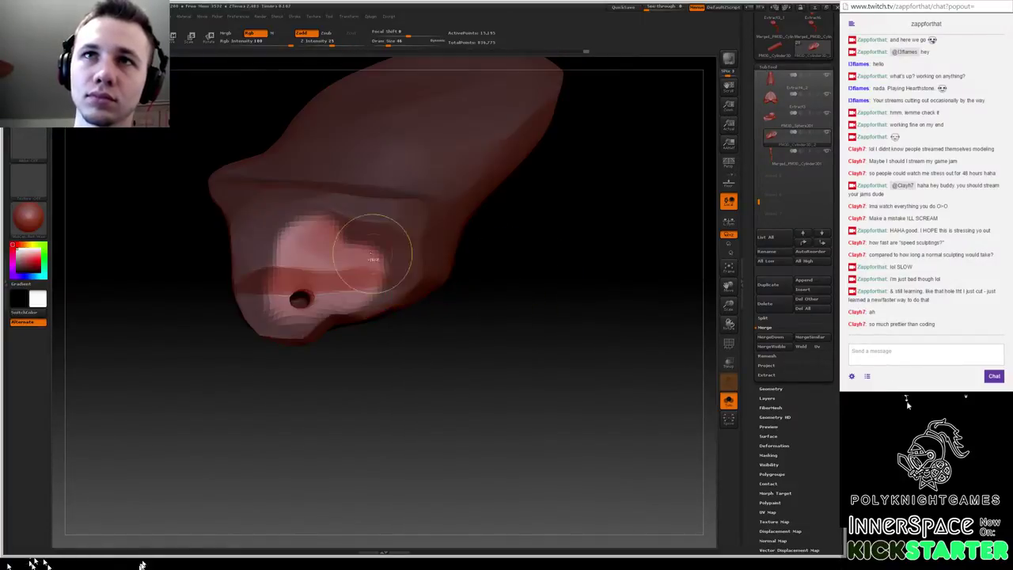
- Shift the unmasked area around the hole with a Transpose move, clear the mask and re-DynaMesh the plate
key(w)
shift+drag(317, 241, 177, 240)
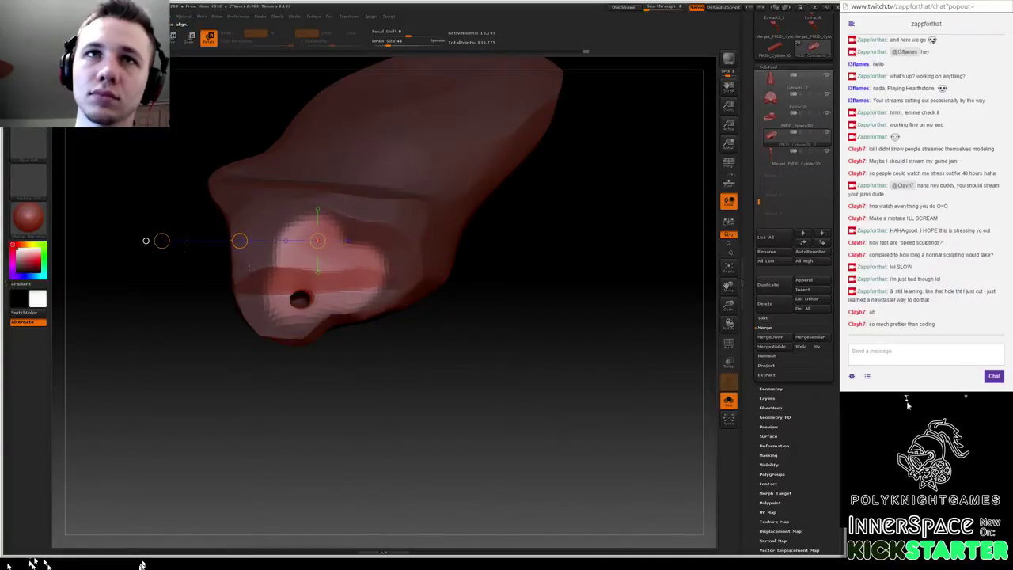
shift+drag(323, 289, 318, 411)
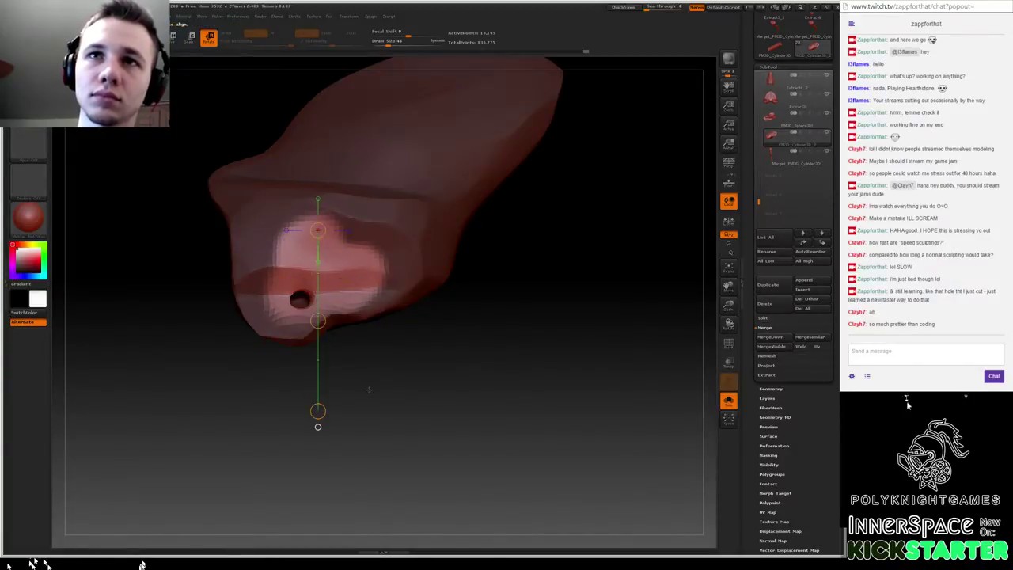
shift+drag(404, 376, 489, 357)
drag(319, 411, 356, 405)
drag(443, 360, 335, 320)
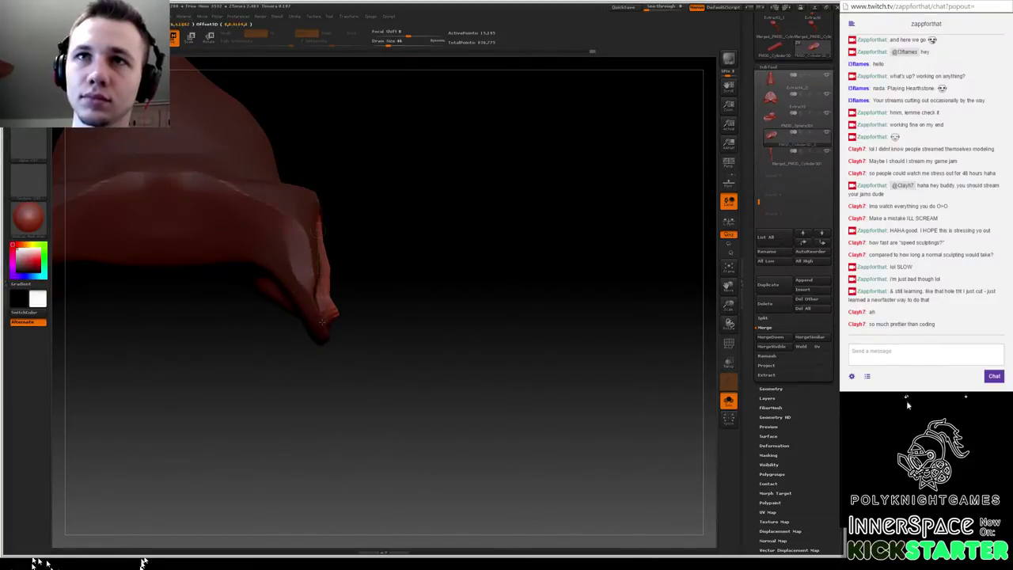
drag(407, 271, 461, 246)
key(q)
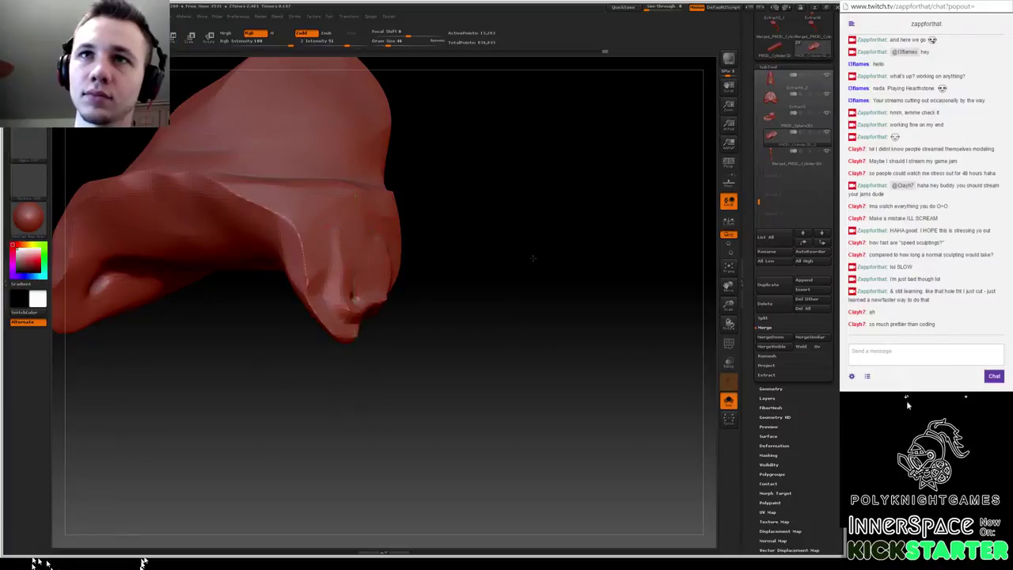
mouse_move(534, 256)
mouse_down()
mouse_move(448, 274)
mouse_move(463, 270)
mouse_up()
mouse_move(558, 316)
alt+mouse_down()
mouse_move(555, 266)
mouse_move(544, 321)
mouse_move(500, 274)
mouse_move(549, 262)
mouse_move(536, 249)
mouse_move(538, 230)
mouse_move(568, 236)
mouse_move(462, 181)
alt+mouse_up()
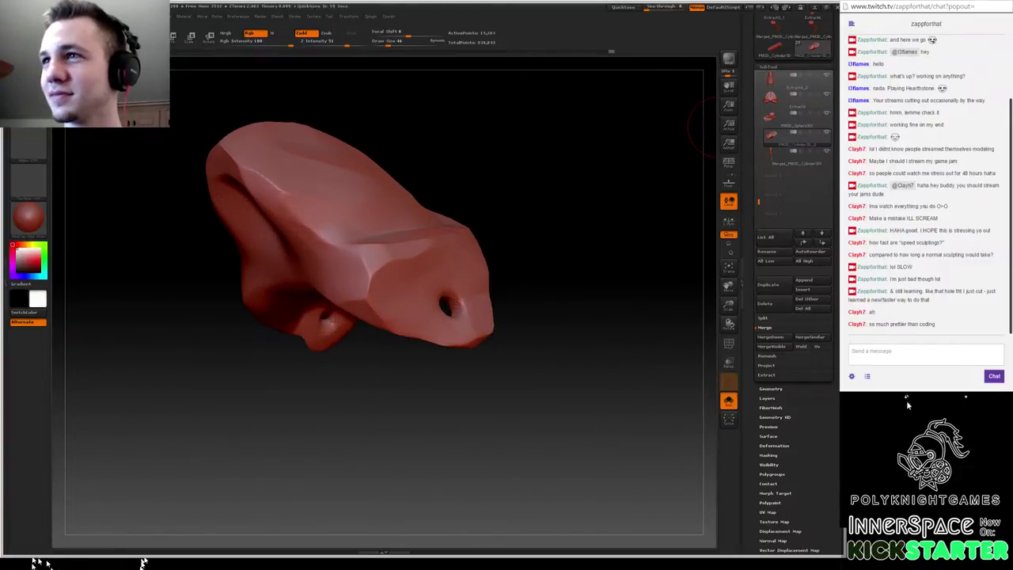
- Send the message "ART" in the Twitch stream chat and return to the ZBrush canvas
click(908, 348)
text(A)
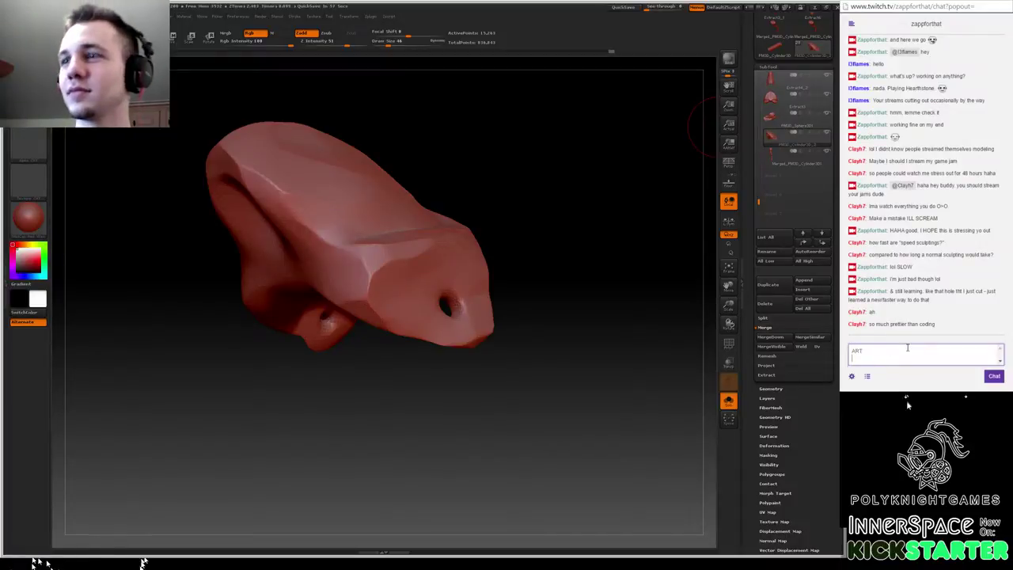
text(RT)
key(Return)
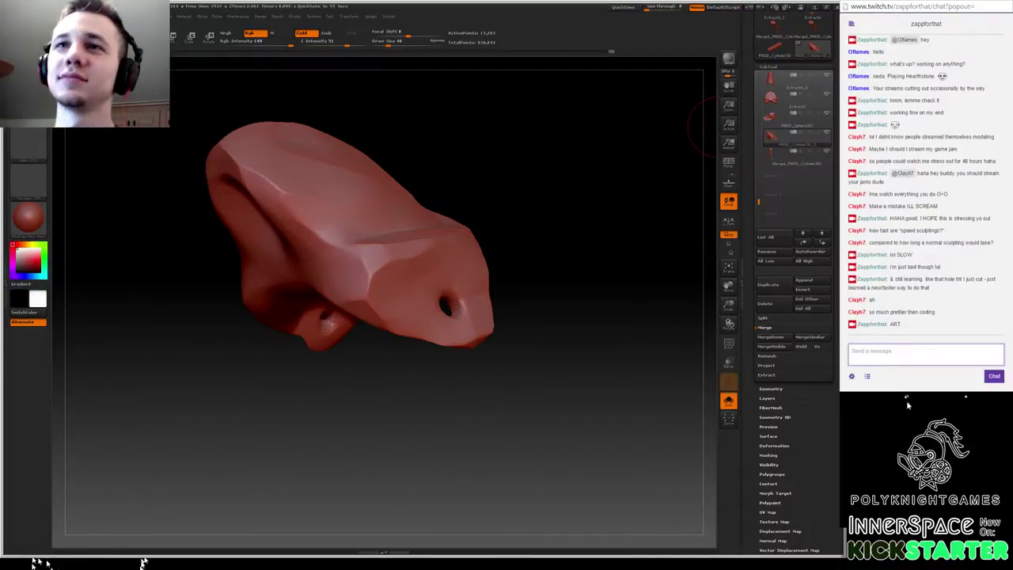
click(570, 207)
- Mask the lobe above and behind the hole at draw size 11, sharpen the mask edge and invert the mask
mouse_move(564, 192)
mouse_down()
mouse_move(549, 208)
mouse_move(558, 186)
mouse_up()
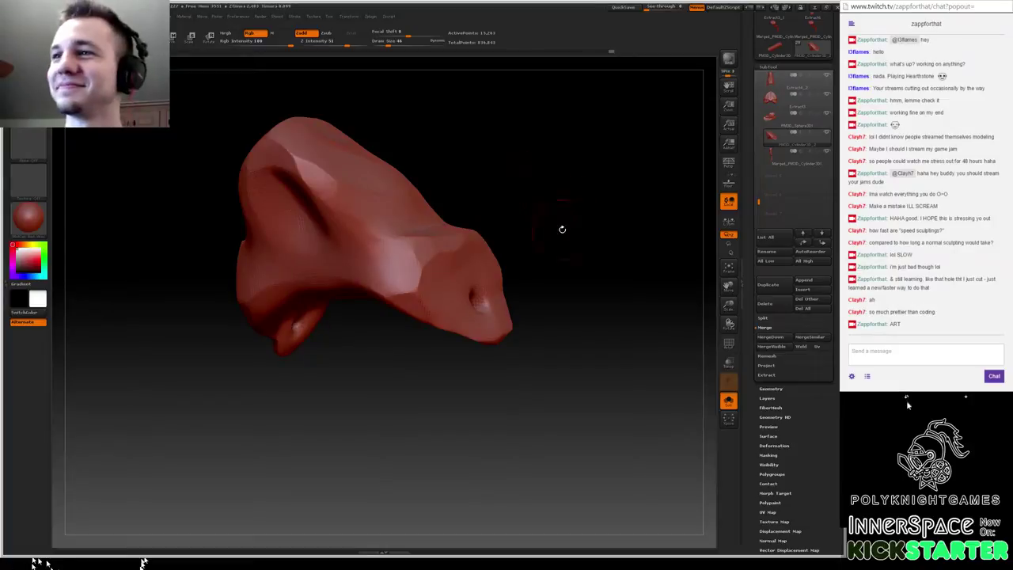
mouse_move(562, 230)
mouse_down()
mouse_move(588, 228)
mouse_move(518, 226)
mouse_move(509, 263)
mouse_move(488, 248)
mouse_move(428, 266)
mouse_move(525, 248)
mouse_up()
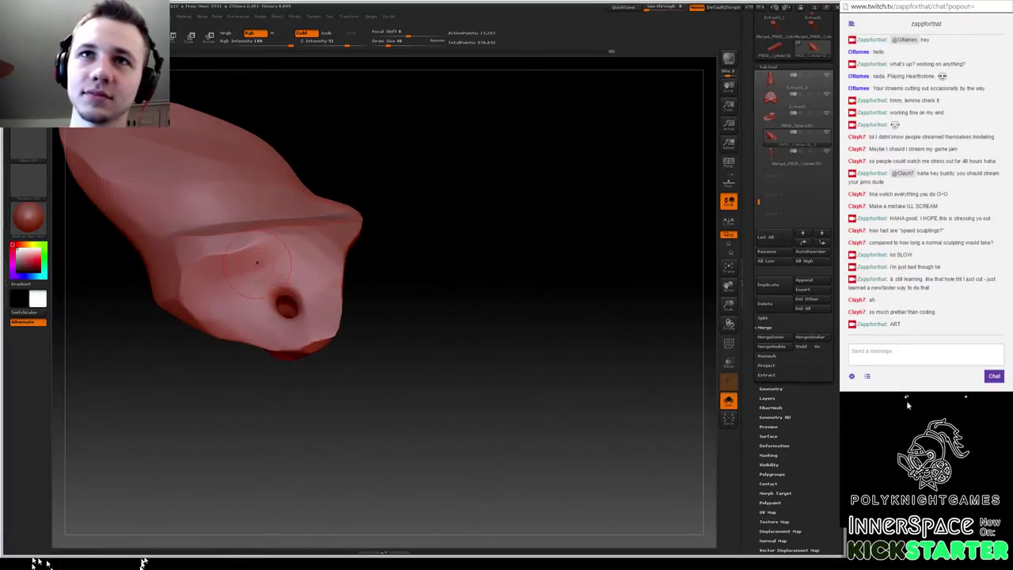
key(space)
mouse_move(257, 262)
mouse_down()
mouse_move(244, 255)
mouse_move(289, 248)
mouse_move(255, 278)
mouse_move(317, 307)
mouse_move(327, 277)
mouse_move(299, 240)
mouse_up()
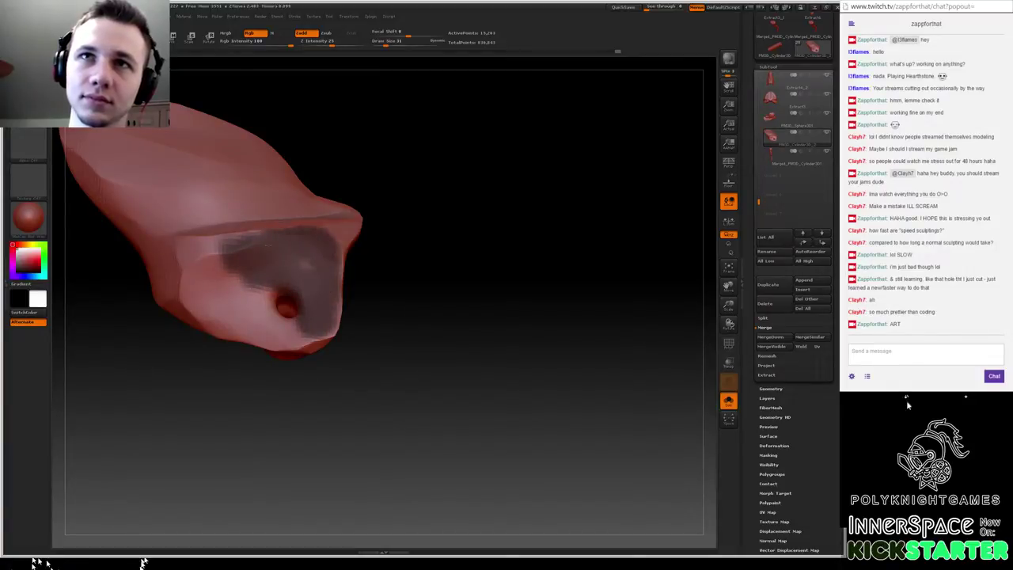
ctrl+click(398, 282)
ctrl+click(387, 267)
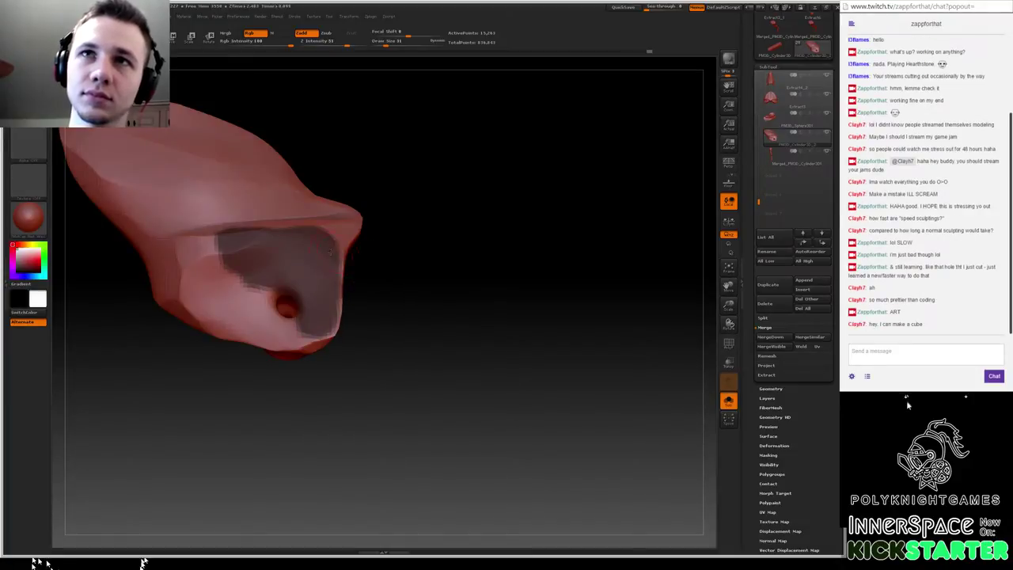
ctrl+click(377, 263)
- Shift the unmasked area above and behind the hole with Transpose, then clear the mask and re-DynaMesh the plate
key(w)
drag(269, 339, 270, 337)
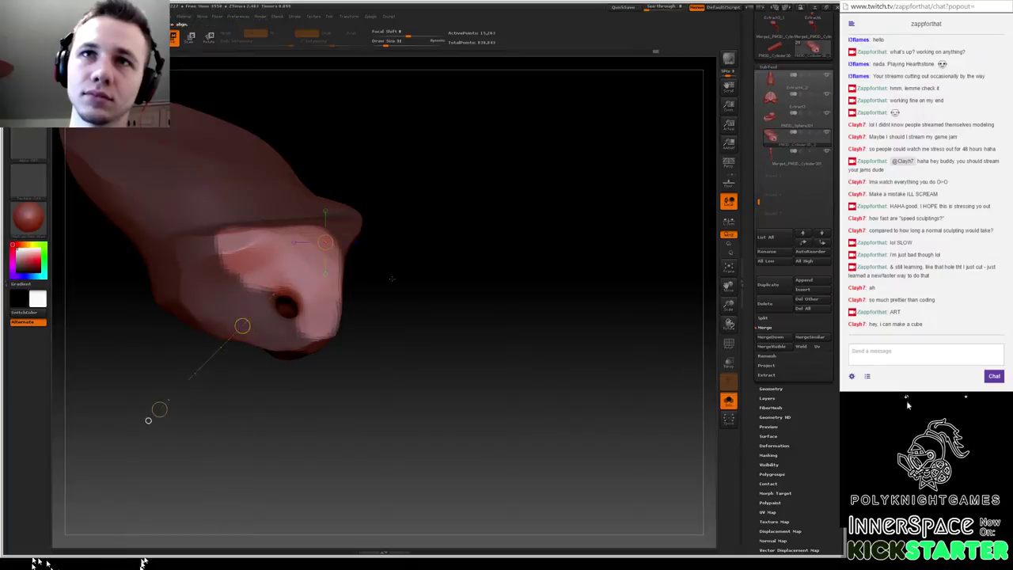
drag(392, 279, 317, 310)
key(r)
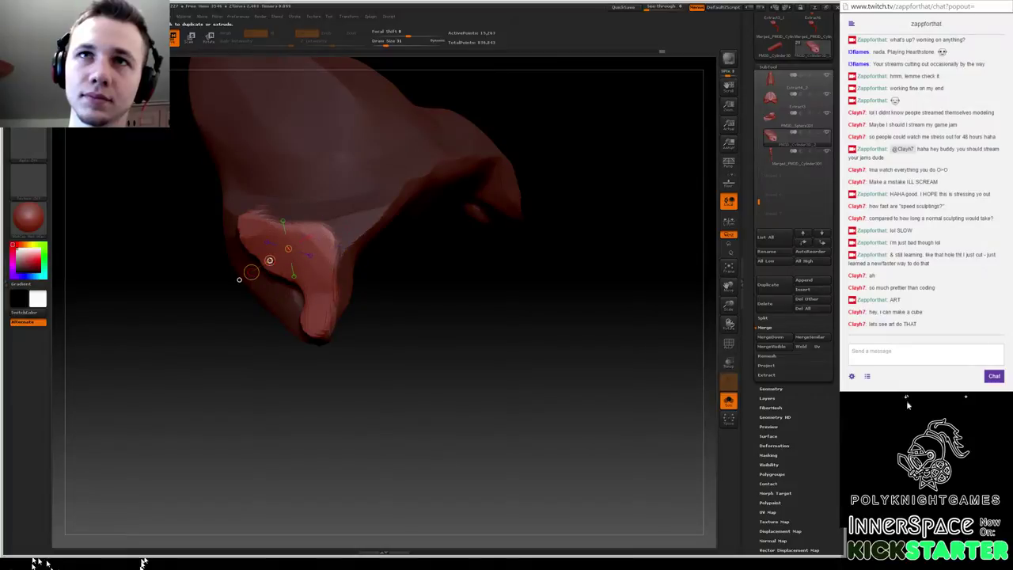
drag(251, 272, 437, 259)
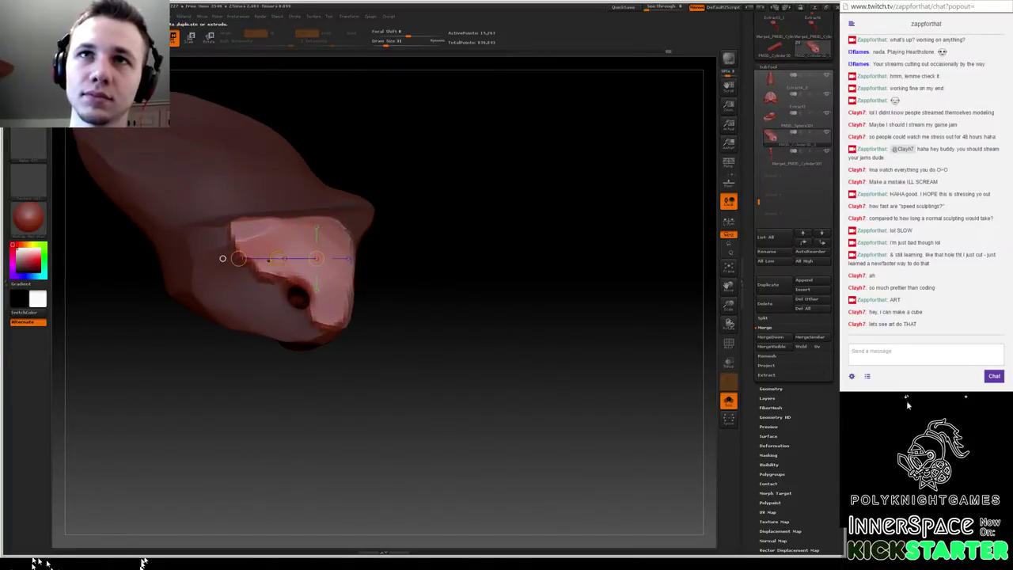
drag(269, 260, 266, 261)
mouse_move(431, 265)
ctrl+mouse_down()
mouse_move(441, 293)
mouse_move(373, 291)
mouse_move(419, 297)
mouse_move(418, 281)
mouse_move(511, 278)
mouse_move(502, 280)
mouse_move(510, 253)
mouse_move(498, 222)
mouse_move(474, 234)
mouse_move(465, 256)
ctrl+mouse_up()
drag(469, 249, 389, 247)
key(q)
- Clip the plate's upper side contours with curved clip strokes to reshape its silhouette
mouse_move(414, 195)
mouse_down()
mouse_move(399, 223)
mouse_move(394, 212)
mouse_move(371, 220)
mouse_move(378, 292)
mouse_move(337, 269)
mouse_up()
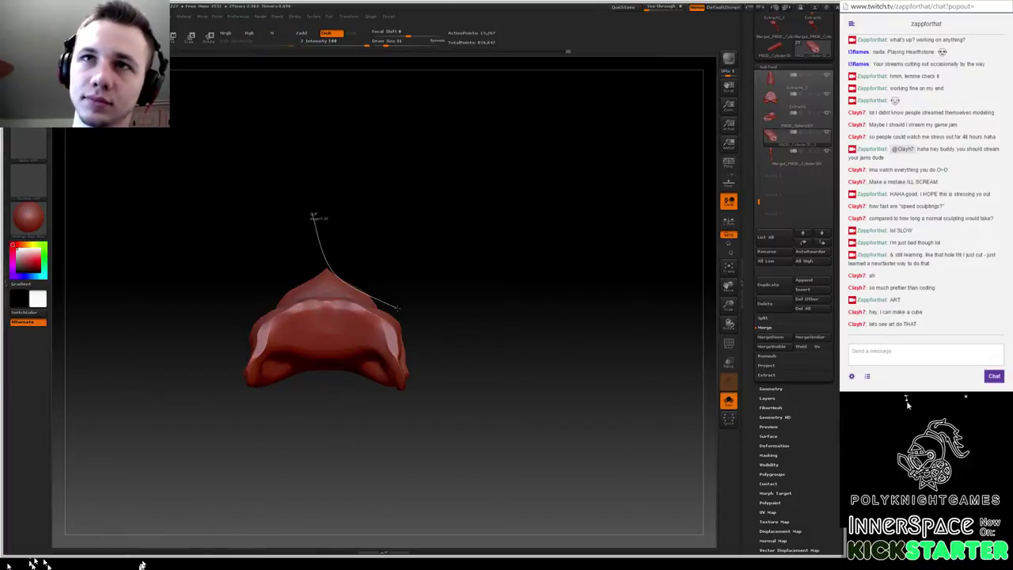
ctrl+shift+drag(380, 302, 380, 301)
drag(388, 255, 378, 241)
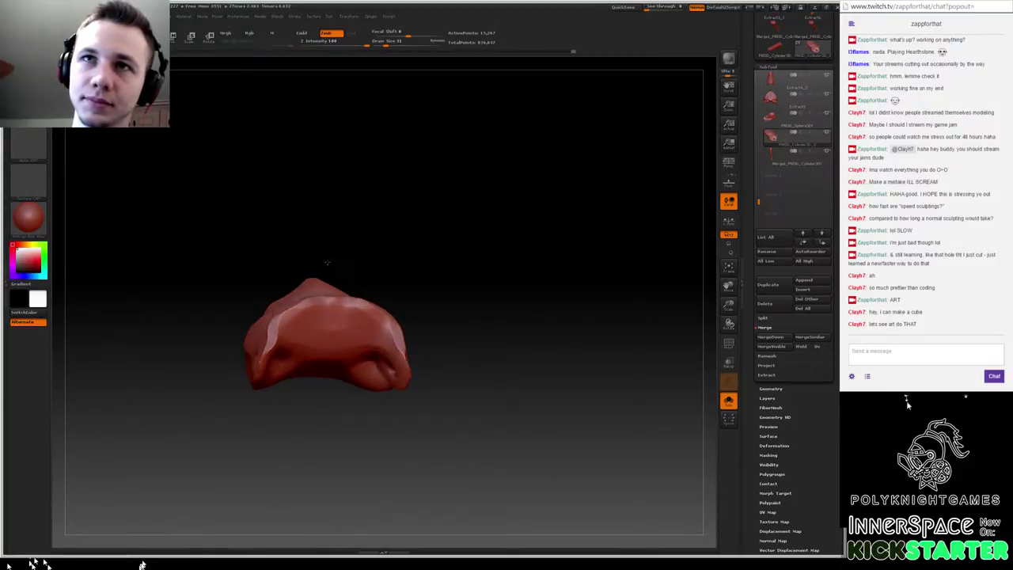
ctrl+shift+drag(328, 262, 380, 298)
mouse_move(393, 270)
mouse_down()
mouse_move(398, 243)
mouse_move(379, 274)
mouse_move(397, 280)
mouse_move(464, 226)
mouse_move(444, 260)
mouse_move(462, 247)
mouse_move(473, 266)
mouse_move(422, 246)
mouse_move(390, 255)
mouse_move(390, 275)
mouse_move(443, 279)
mouse_up()
drag(446, 231, 469, 242)
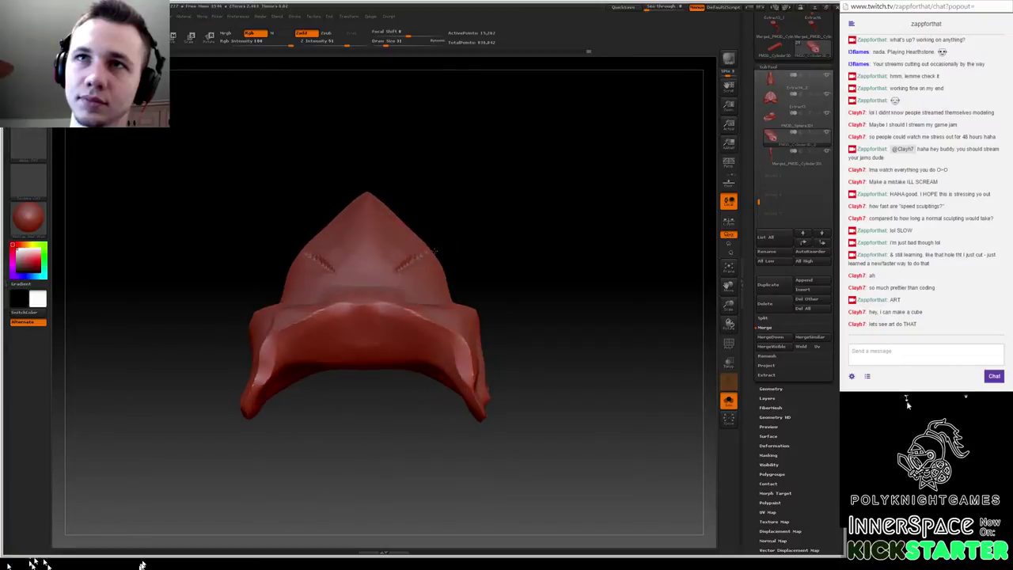
mouse_move(421, 182)
ctrl+shift+mouse_down()
mouse_move(435, 275)
mouse_move(460, 297)
ctrl+shift+mouse_up()
- Reshape the hole's rim on the side lobe with the Move brush at draw size 20
drag(488, 225, 615, 290)
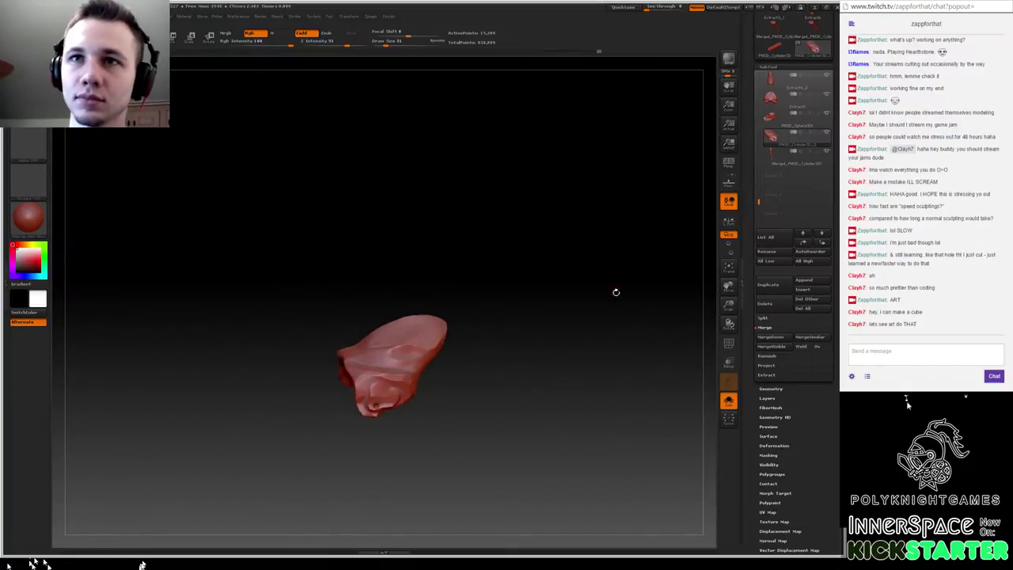
drag(488, 350, 495, 278)
mouse_move(496, 279)
alt+mouse_down()
mouse_move(502, 205)
mouse_move(523, 287)
mouse_move(624, 430)
mouse_move(533, 296)
alt+mouse_up()
key(b)
key(m)
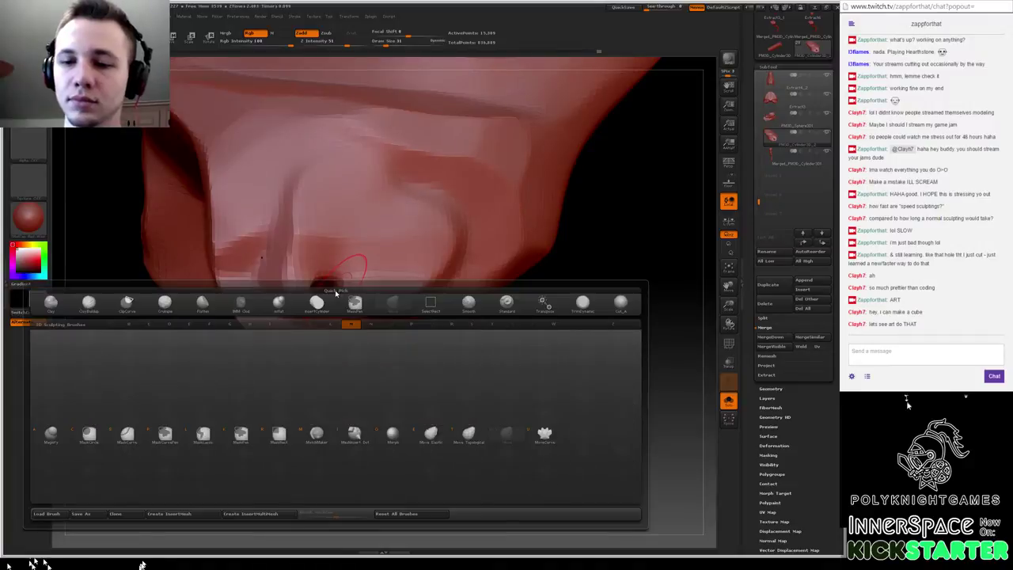
key(v)
key(space)
drag(338, 291, 331, 292)
mouse_move(391, 356)
mouse_down()
mouse_move(396, 424)
mouse_move(342, 426)
mouse_move(360, 405)
mouse_move(374, 412)
mouse_up()
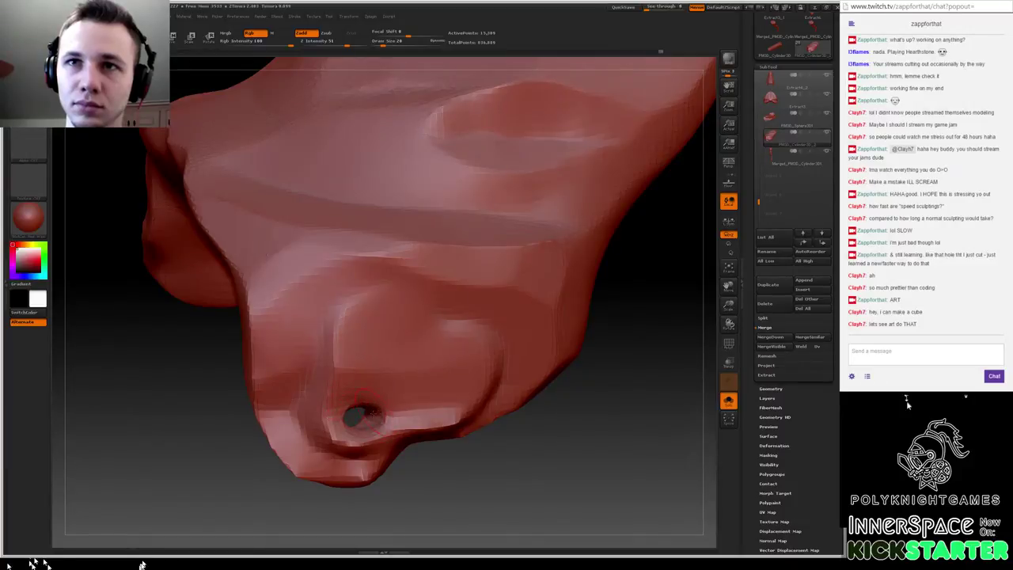
- Widen and round the hole by pushing its rim outward with the Move brush from several angles
drag(451, 484, 341, 477)
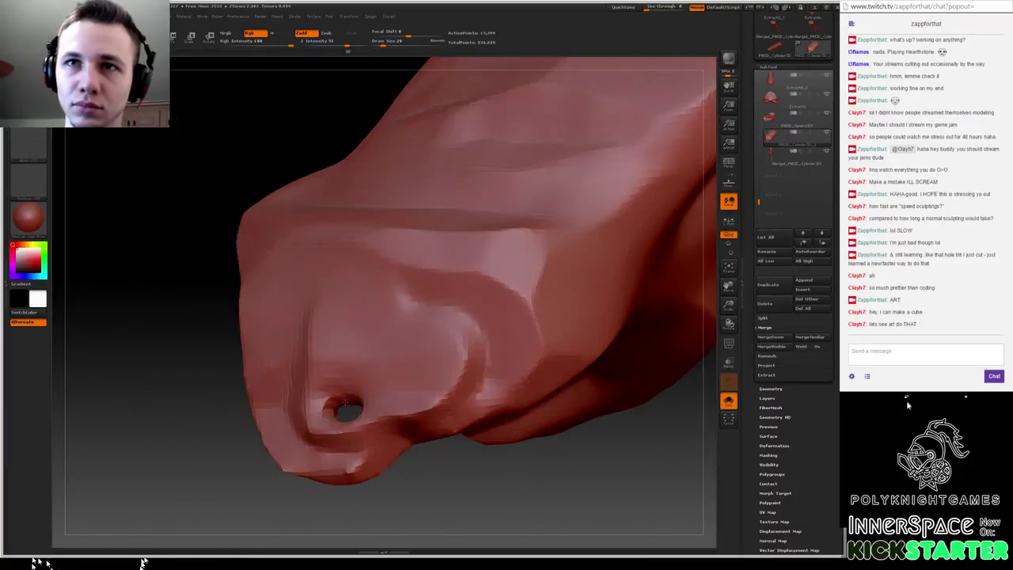
mouse_move(349, 397)
mouse_down()
mouse_move(331, 402)
mouse_move(341, 424)
mouse_up()
drag(349, 501, 431, 500)
drag(354, 420, 348, 410)
drag(349, 500, 444, 499)
drag(339, 414, 346, 407)
drag(431, 499, 341, 499)
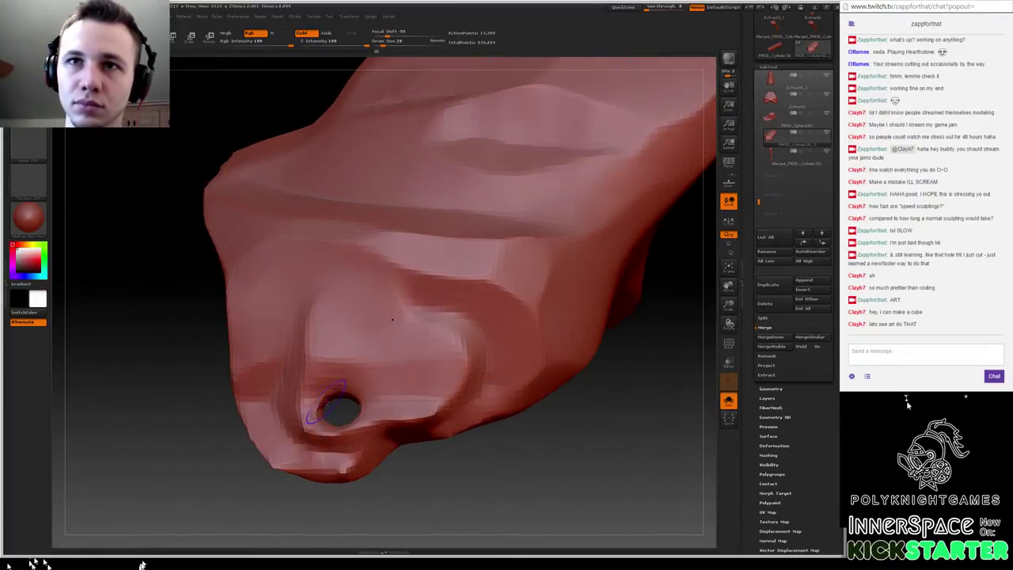
drag(317, 386, 305, 393)
- Define the creases and raised edge around the hole and along the lobe with the DamStandard brush at draw size 20
mouse_move(172, 413)
alt+mouse_down()
mouse_move(211, 306)
mouse_move(322, 185)
mouse_move(470, 268)
mouse_move(473, 332)
alt+mouse_up()
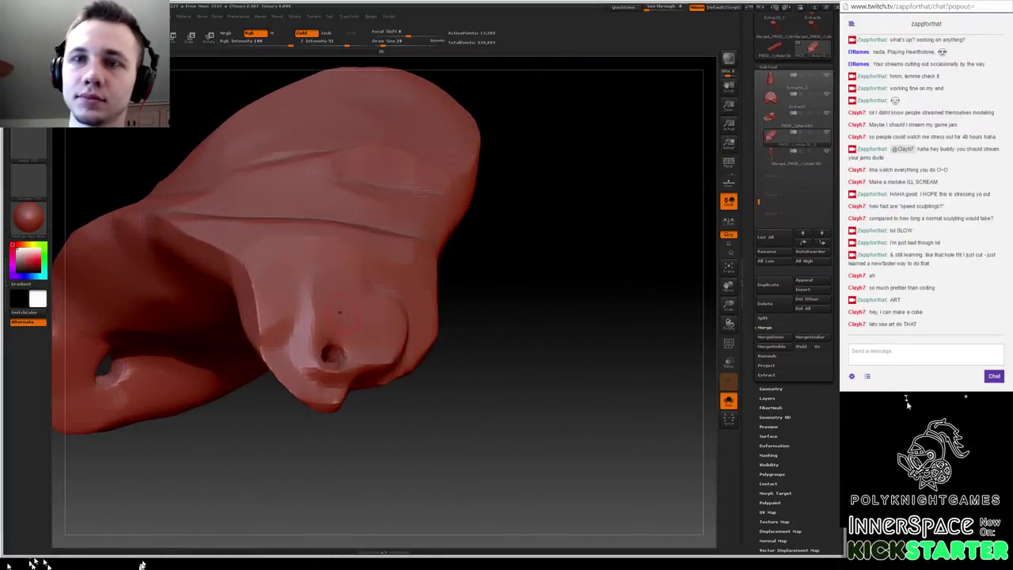
key(b)
key(d)
key(s)
mouse_move(500, 257)
mouse_down()
mouse_move(473, 269)
mouse_move(492, 277)
mouse_move(467, 273)
mouse_up()
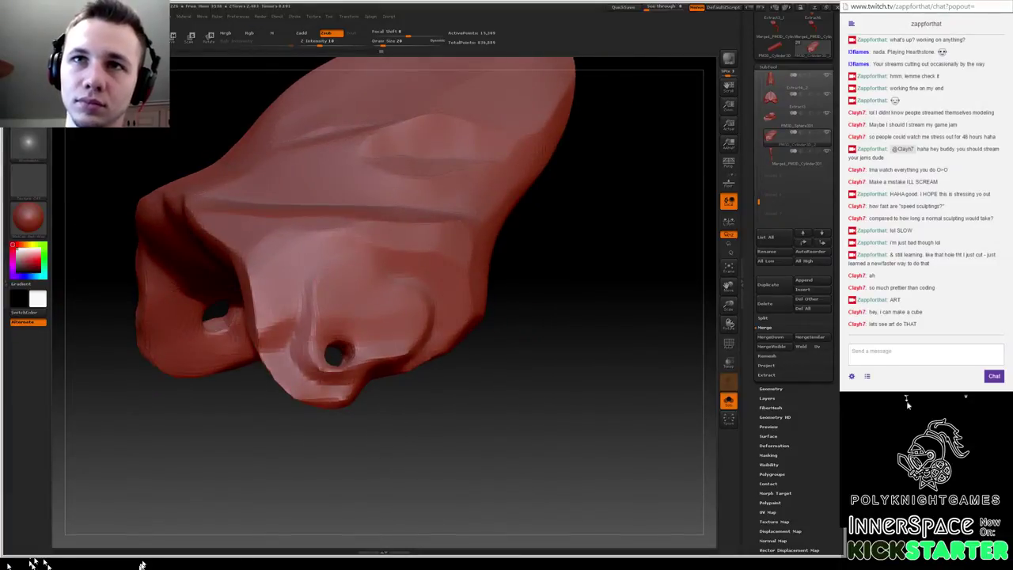
mouse_move(611, 291)
mouse_down()
mouse_move(563, 295)
mouse_move(587, 316)
mouse_up()
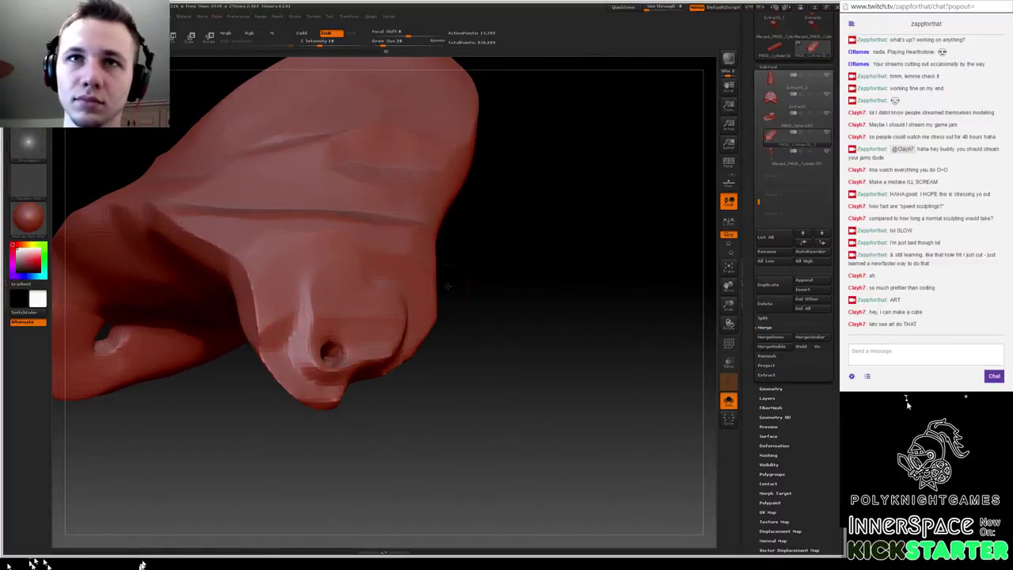
drag(448, 287, 311, 283)
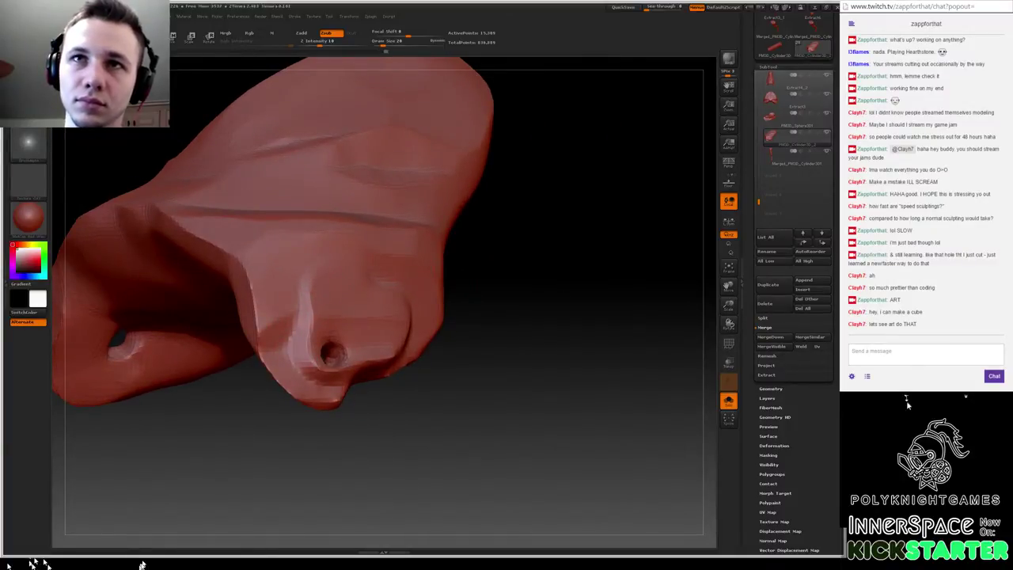
drag(486, 327, 447, 273)
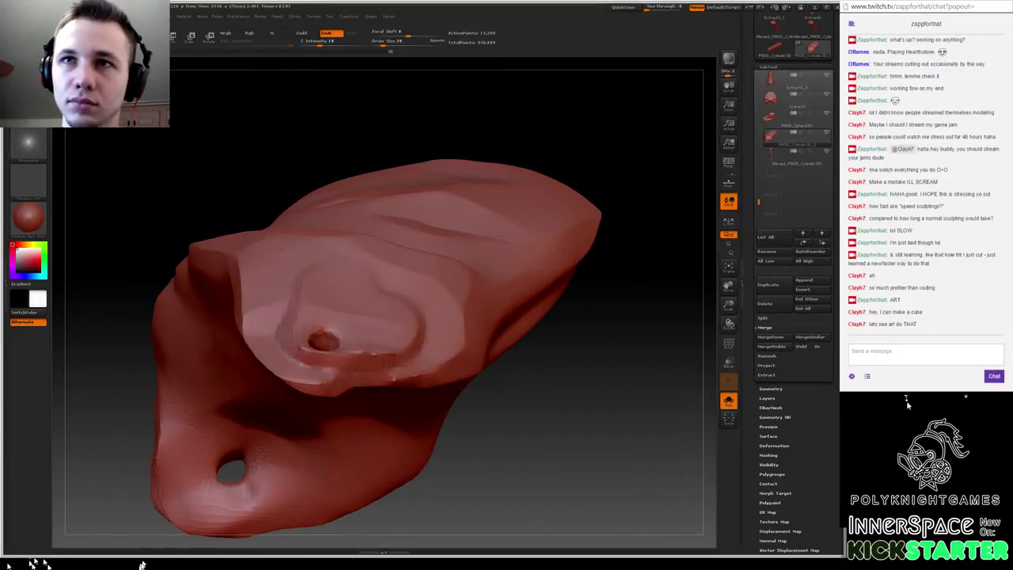
drag(620, 237, 634, 333)
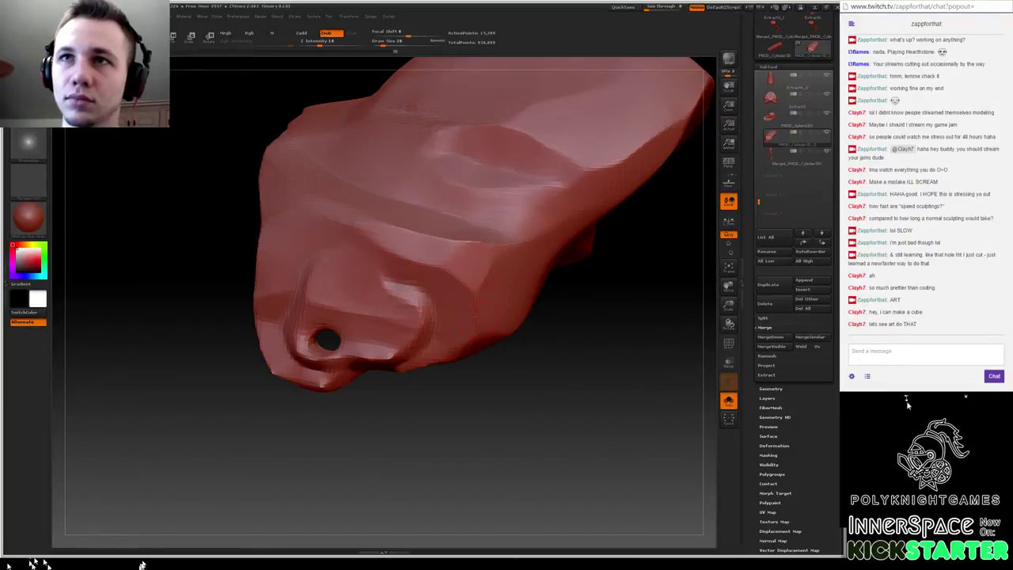
mouse_move(598, 320)
mouse_down()
mouse_move(520, 262)
mouse_move(521, 241)
mouse_up()
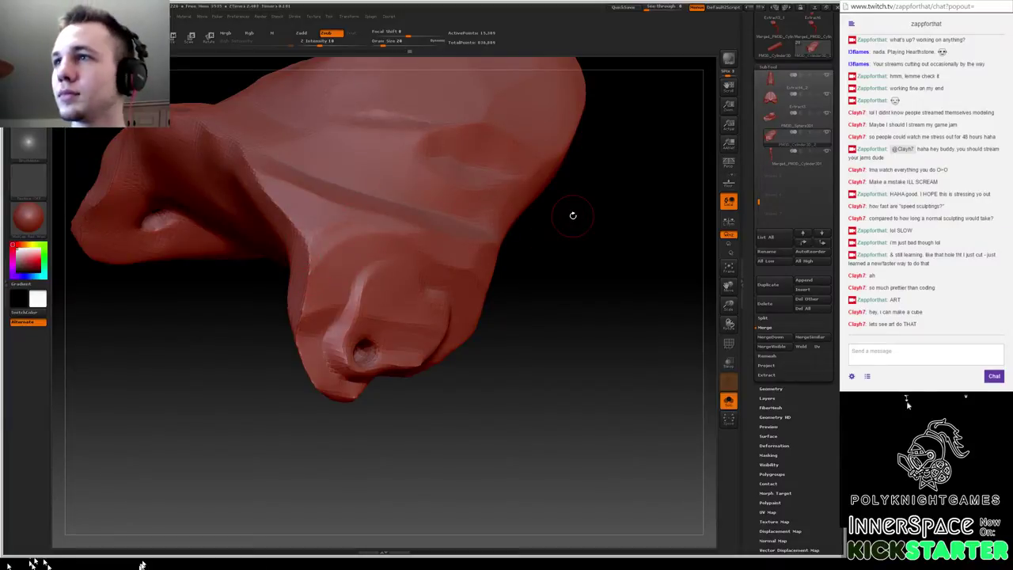
- Send the message "LOL" in the Twitch stream chat
click(919, 353)
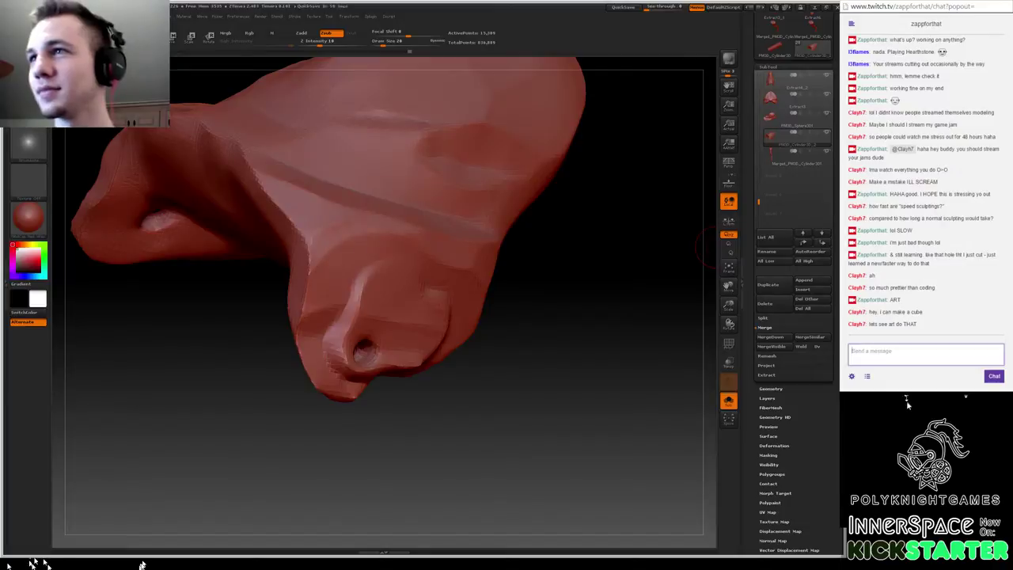
text(LOL)
key(Return)
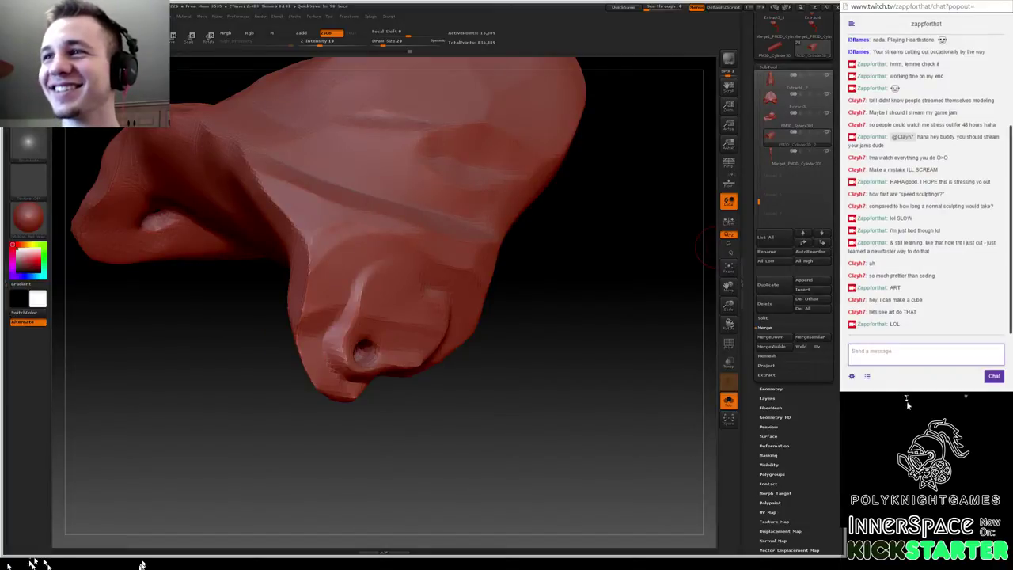
- Send the chat messages "hey, I think code is pretty" and "PRETTY LAME"
text(hey, I like c)
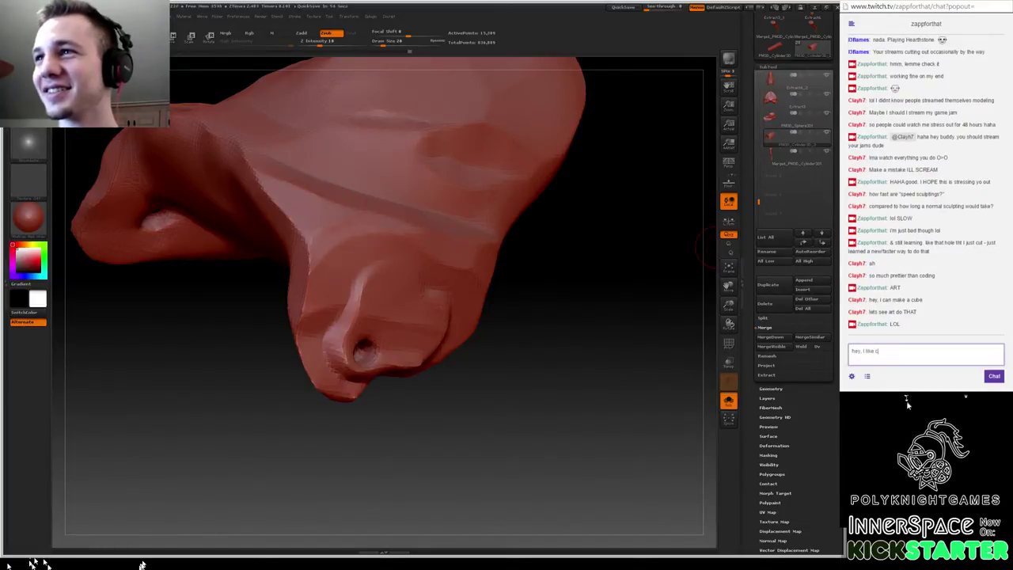
text(od)
key(BackSpace)
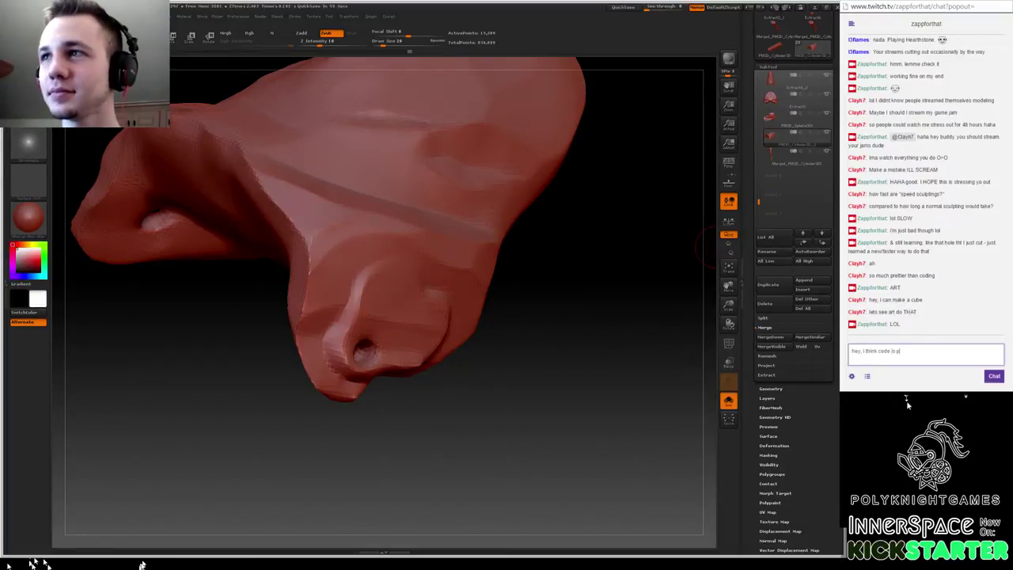
key(Return)
text(PRETTY LAME)
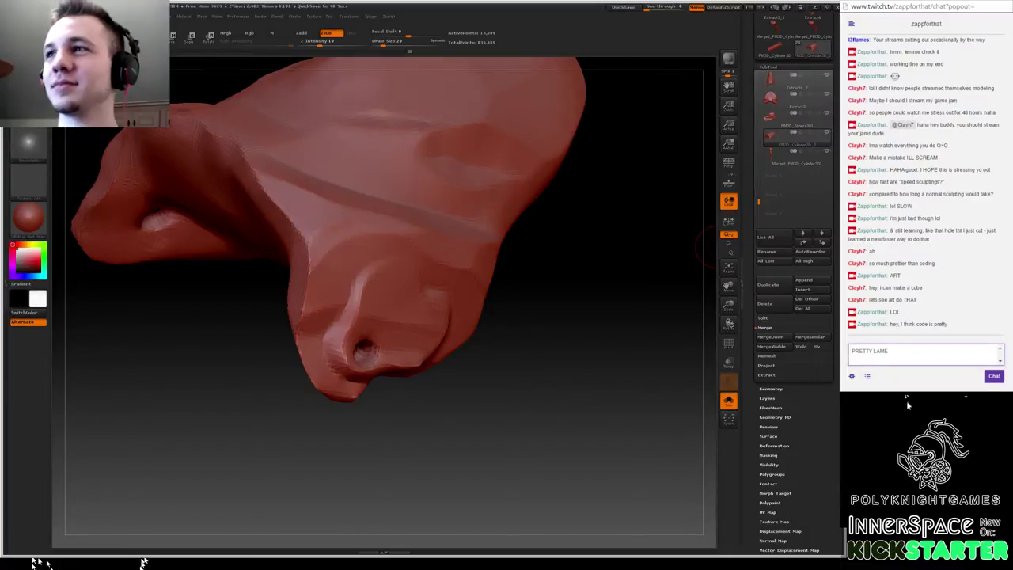
key(Return)
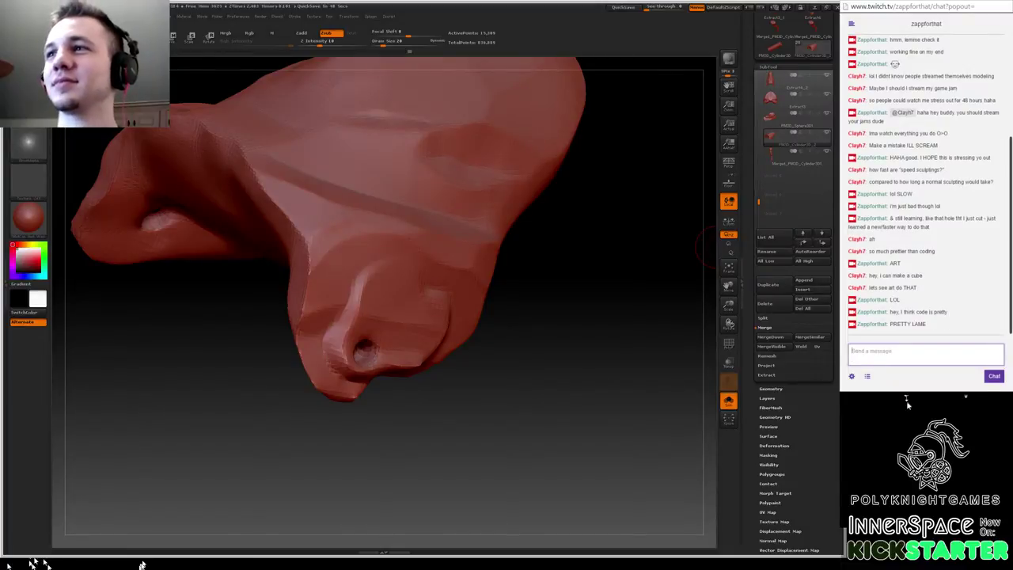
- Send the chat message "jk" followed by a heart emoticon
text(jk)
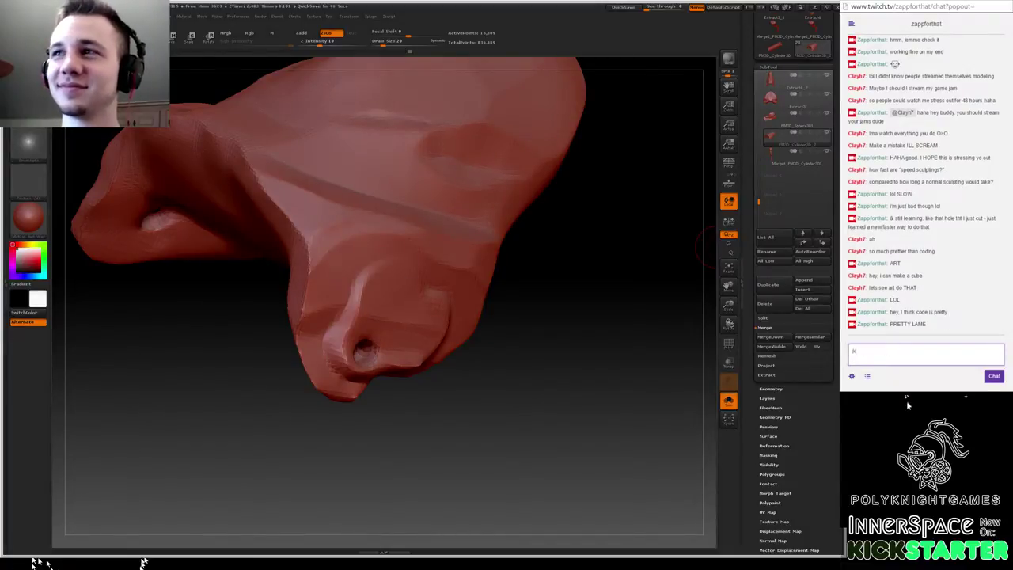
key(Return)
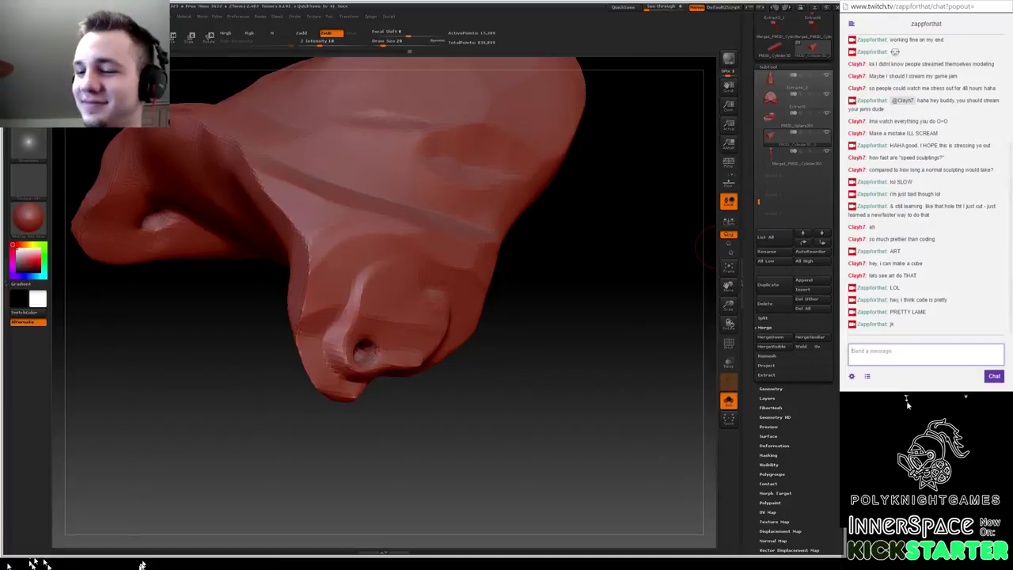
text(*)
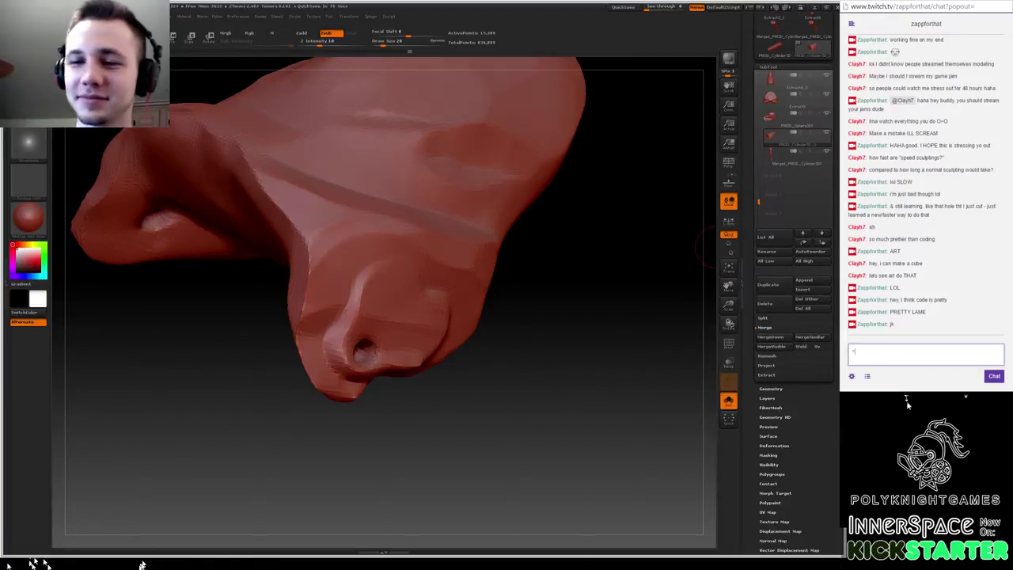
text(3)
key(Return)
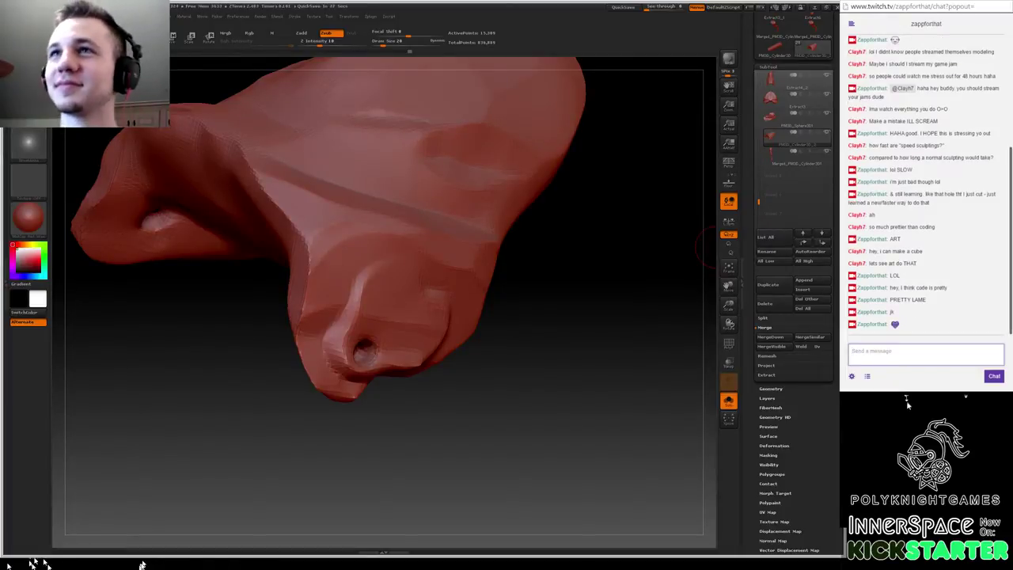
- Return to ZBrush and flatten the plate's underside and inner rim with an enlarged TrimDynamic brush
mouse_move(613, 195)
mouse_down()
mouse_move(601, 268)
mouse_move(586, 183)
mouse_move(550, 245)
mouse_move(536, 224)
mouse_move(459, 271)
mouse_move(544, 272)
mouse_move(590, 257)
mouse_move(565, 229)
mouse_move(606, 172)
mouse_move(588, 248)
mouse_move(581, 227)
mouse_move(600, 340)
mouse_up()
key(b)
key(t)
key(d)
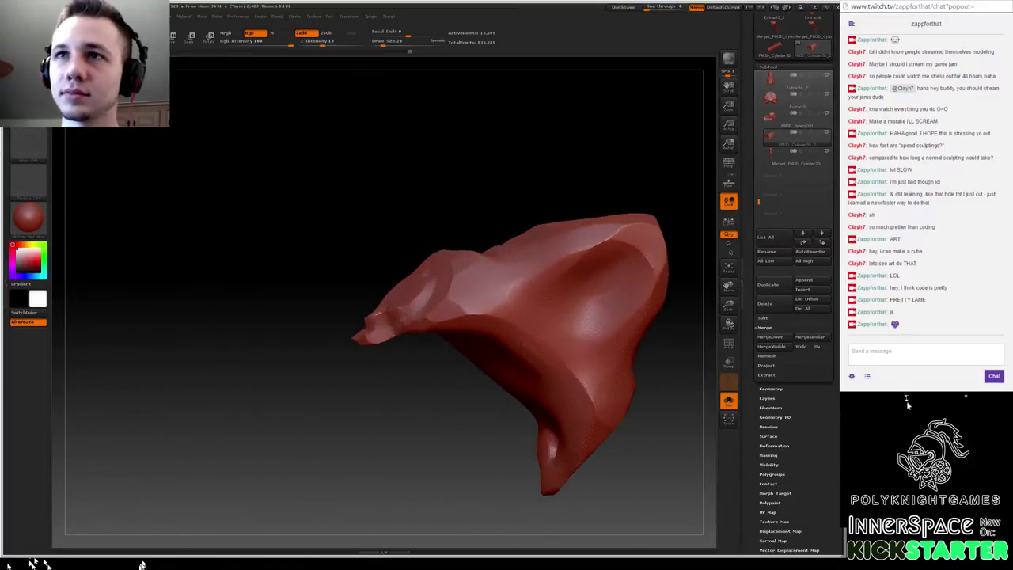
key(space)
mouse_move(502, 304)
mouse_down()
mouse_move(510, 304)
mouse_move(462, 314)
mouse_move(500, 306)
mouse_up()
mouse_move(503, 219)
mouse_down()
mouse_move(385, 162)
mouse_move(394, 221)
mouse_up()
drag(455, 341, 468, 359)
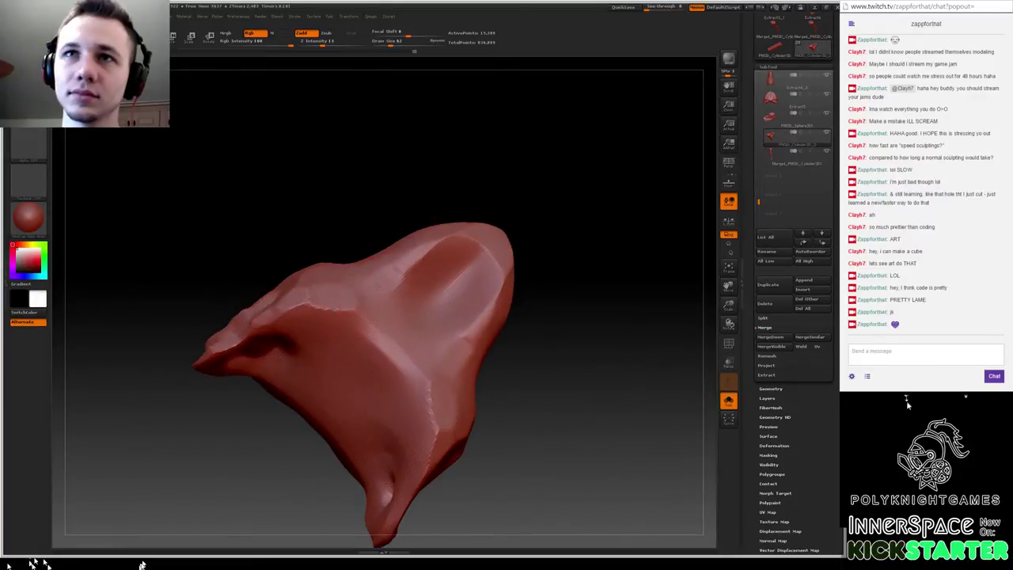
- Flatten the plate's outer surface and side edges into planes with the TrimDynamic brush
mouse_move(399, 193)
mouse_down()
mouse_move(427, 242)
mouse_move(448, 227)
mouse_up()
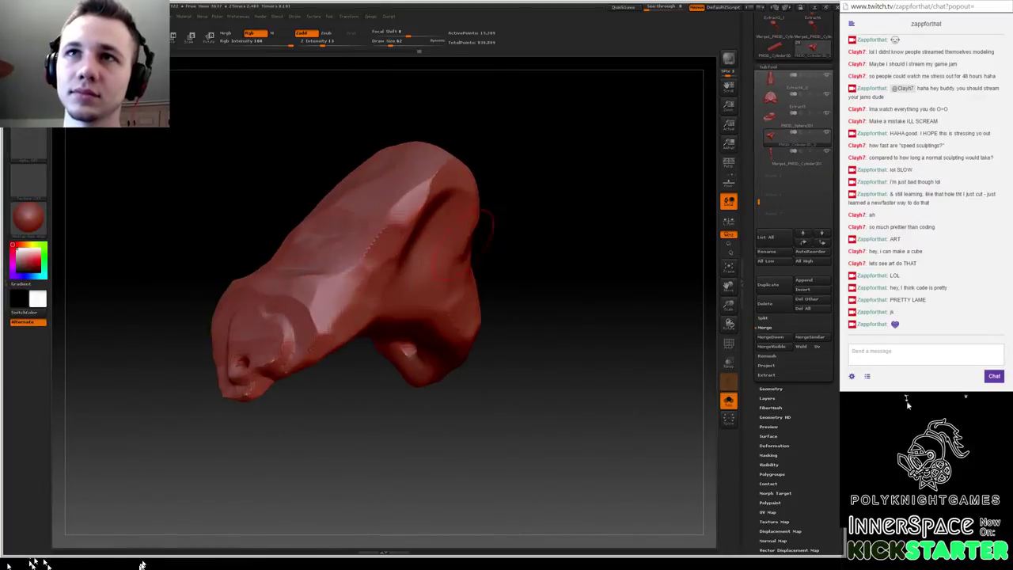
drag(527, 171, 602, 180)
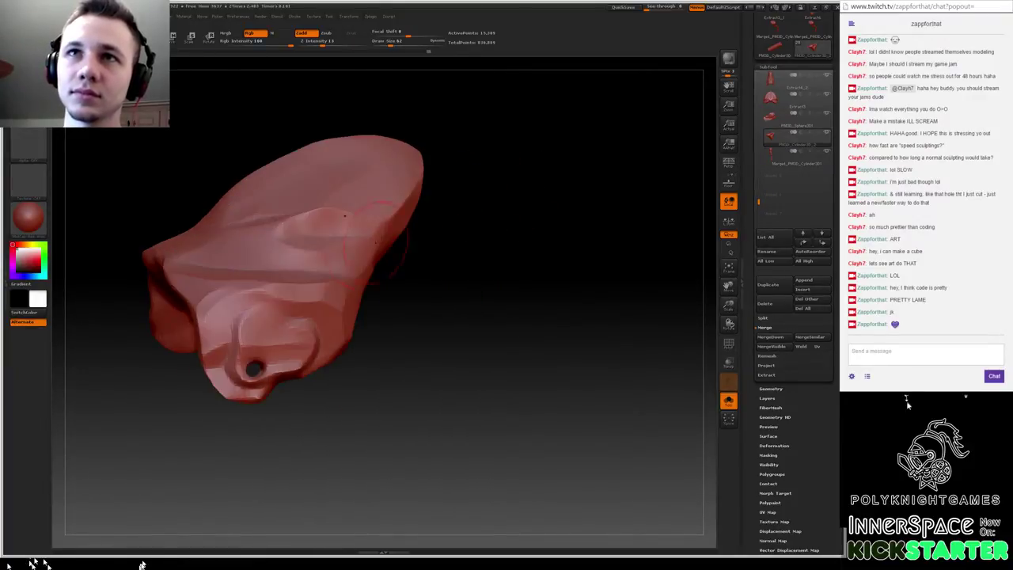
drag(453, 224, 547, 231)
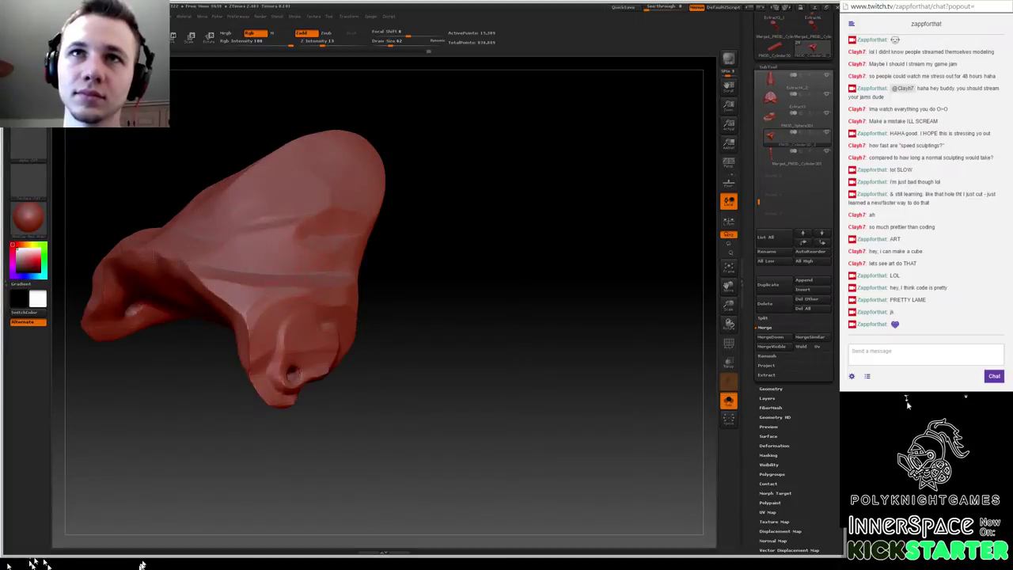
drag(472, 188, 514, 250)
- Reduce the TrimDynamic draw size and flatten the lobe's surface above and around the hole
key(space)
drag(350, 355, 337, 355)
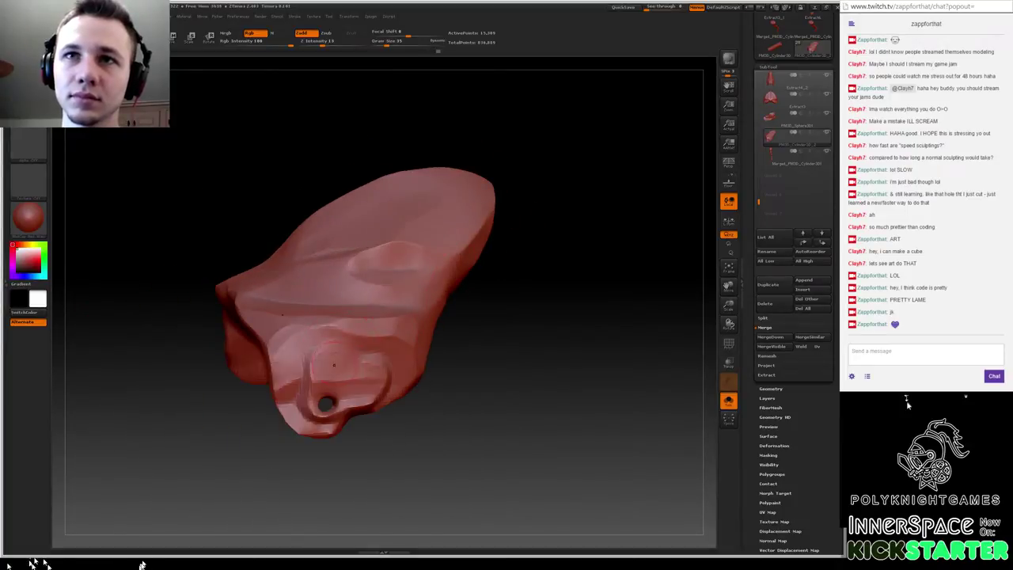
drag(440, 366, 519, 354)
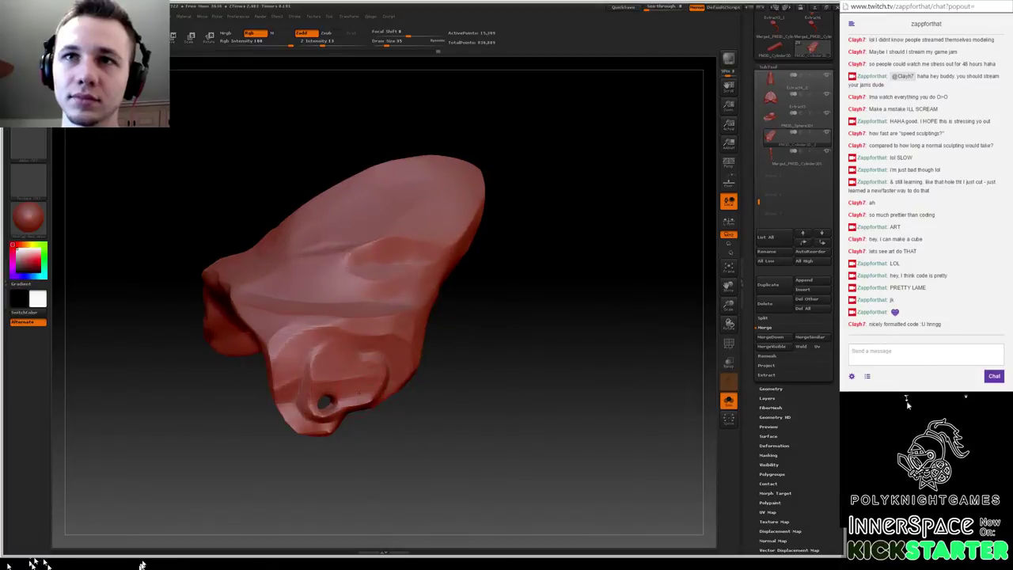
- Flatten the band above the lobe and the creases across the plate's outer surface with the TrimDynamic brush
drag(451, 365, 449, 320)
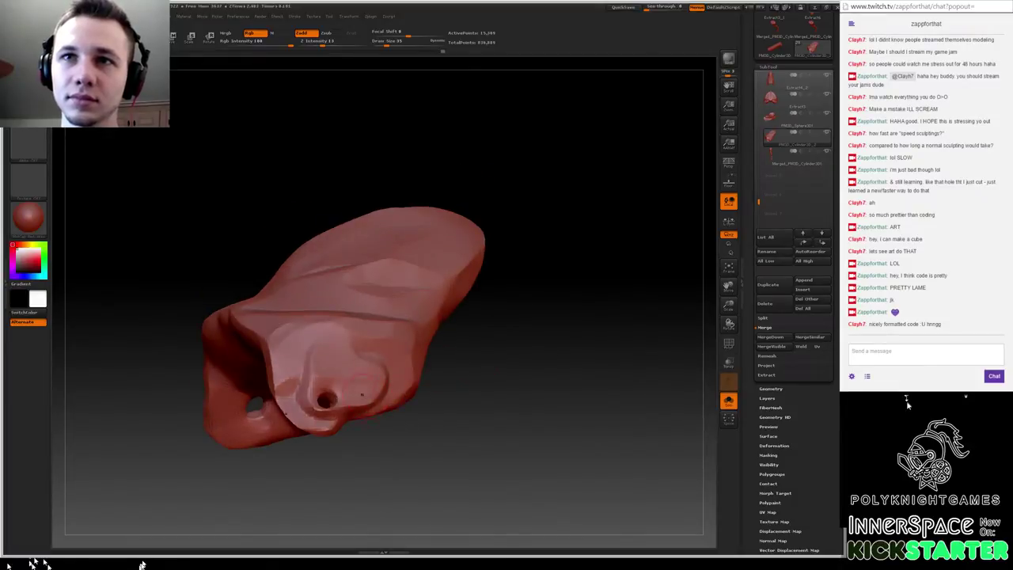
drag(436, 390, 348, 387)
right_drag(319, 356, 372, 355)
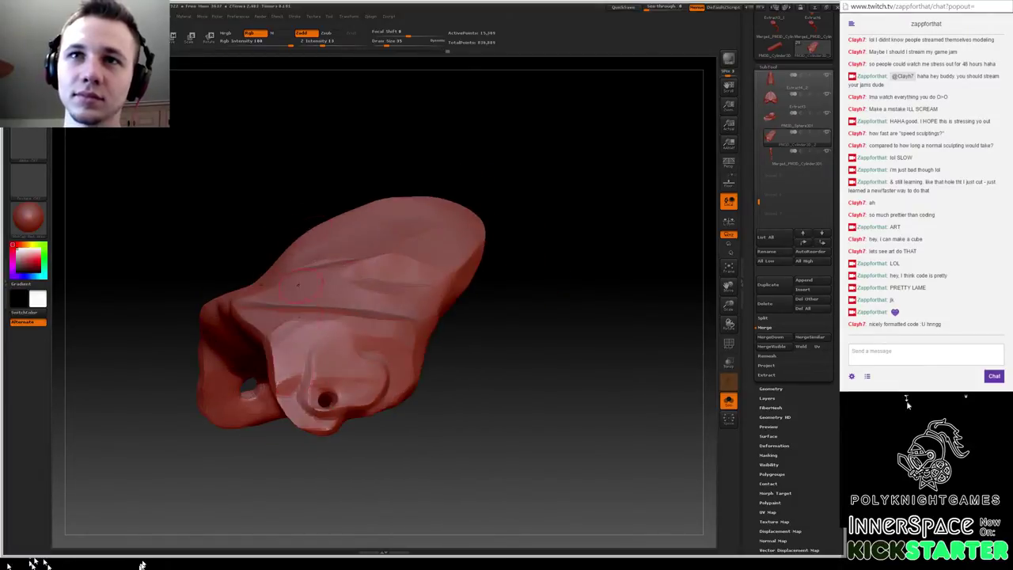
drag(485, 279, 502, 308)
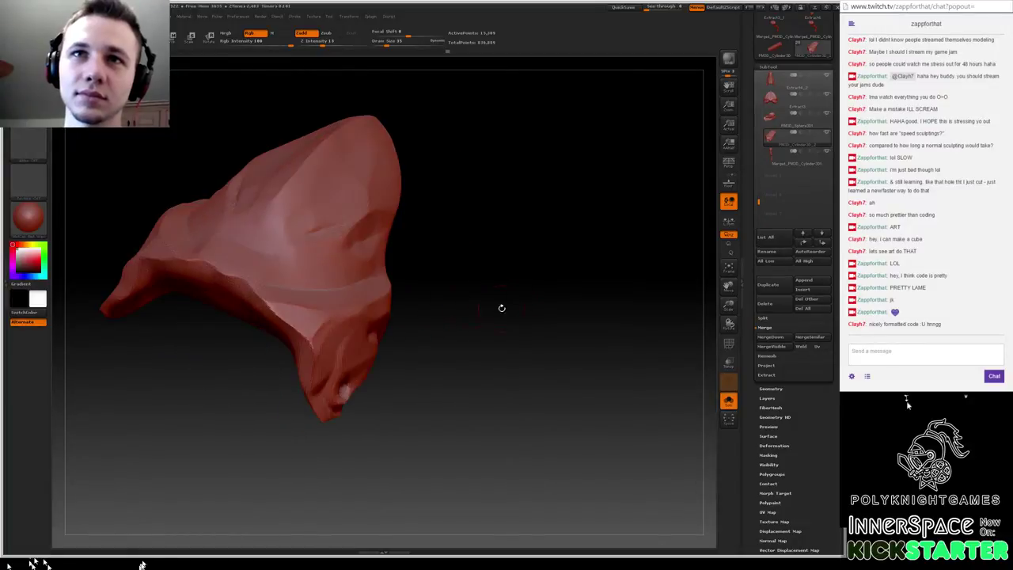
drag(437, 274, 323, 299)
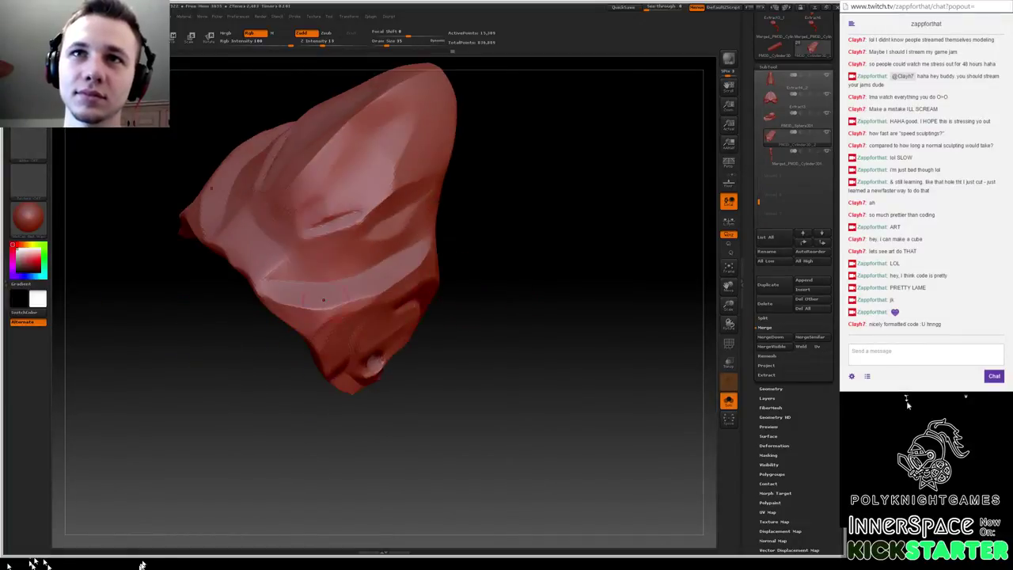
mouse_move(502, 231)
mouse_down()
mouse_move(535, 252)
mouse_move(543, 219)
mouse_move(532, 258)
mouse_move(568, 203)
mouse_move(487, 255)
mouse_up()
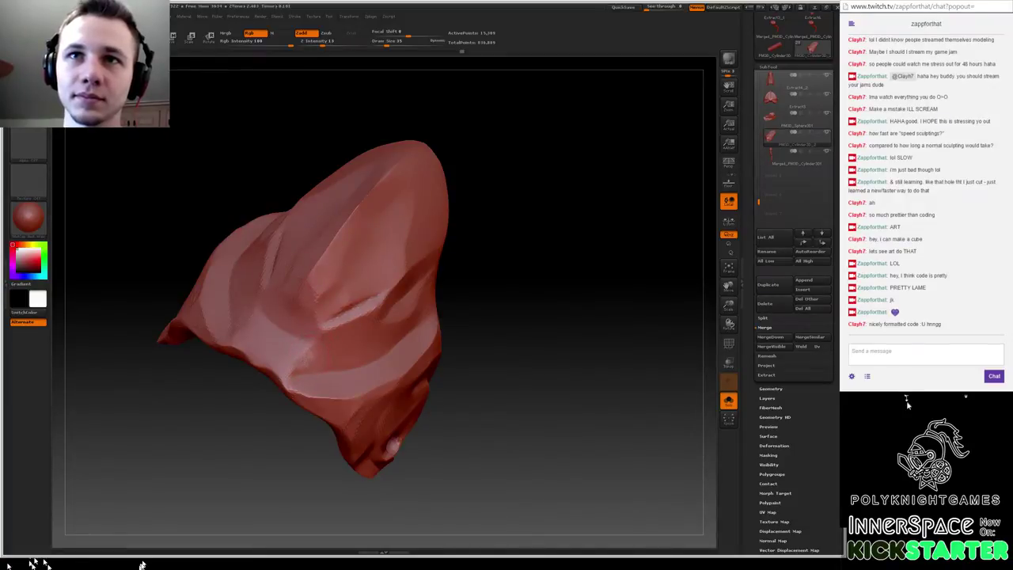
- Flatten the plate's upper fin, tip and long ridge into planes with the TrimDynamic brush
drag(564, 296, 484, 315)
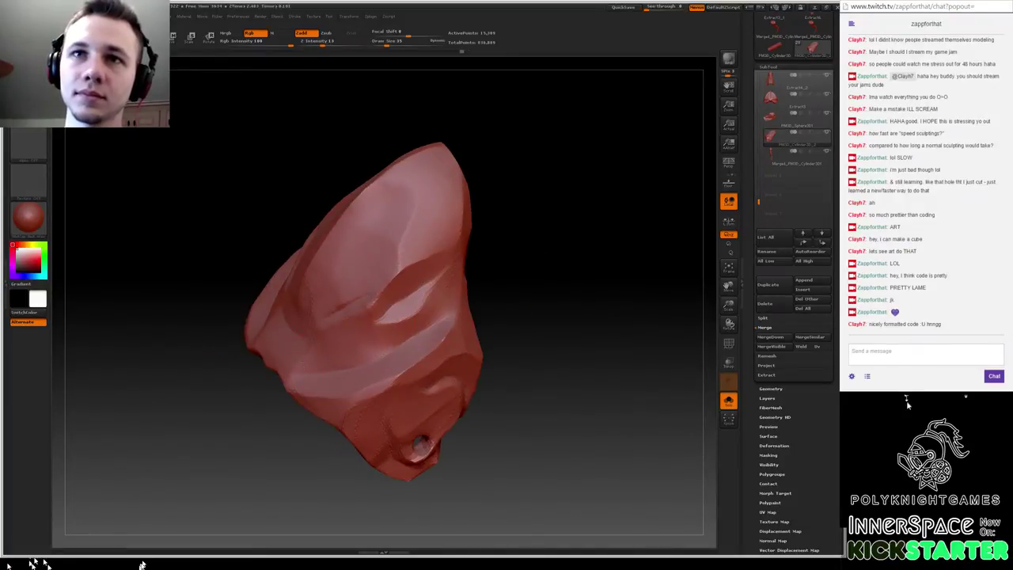
mouse_move(546, 249)
mouse_down()
mouse_move(527, 274)
mouse_move(453, 267)
mouse_up()
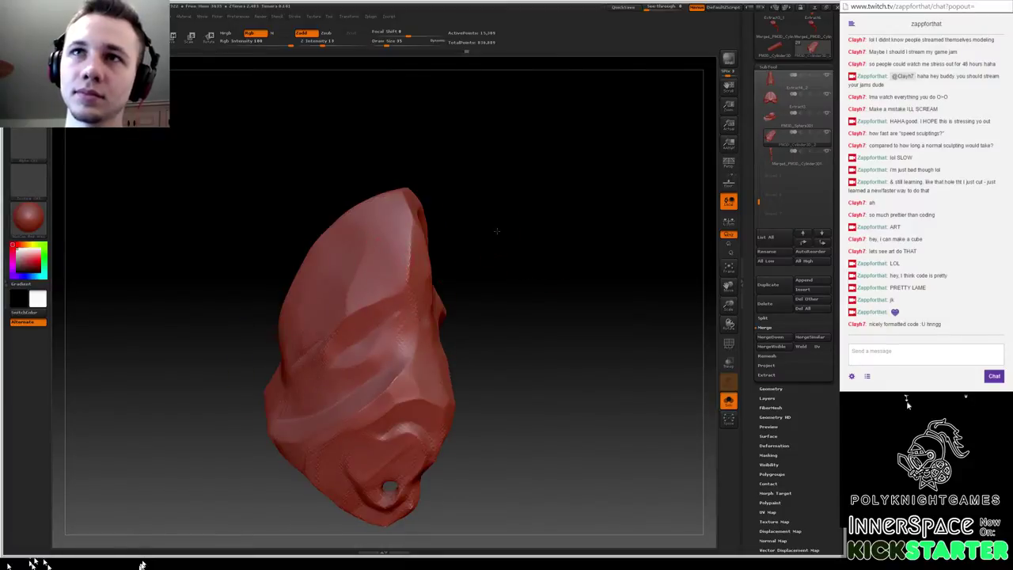
drag(497, 231, 395, 278)
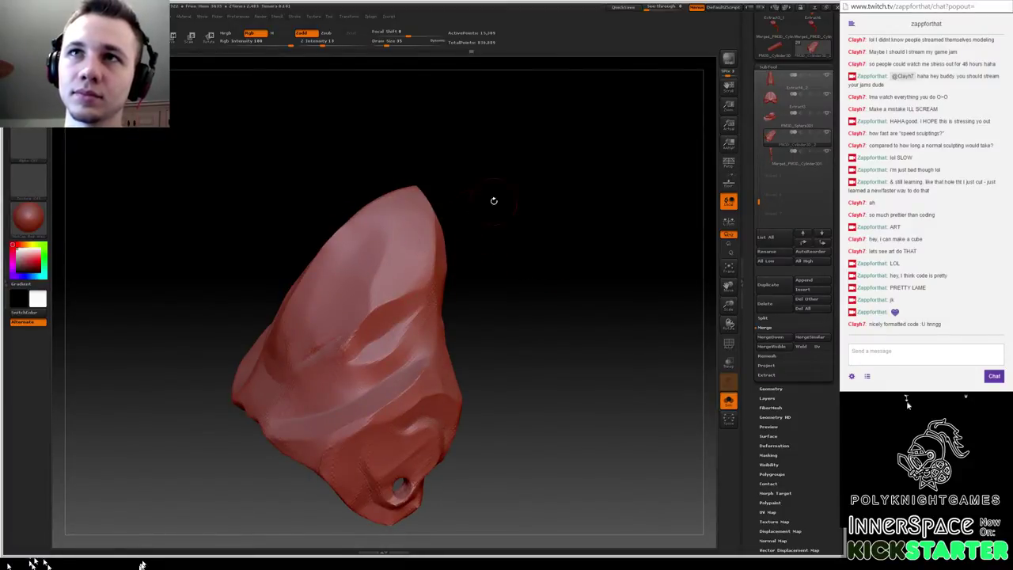
drag(494, 201, 400, 216)
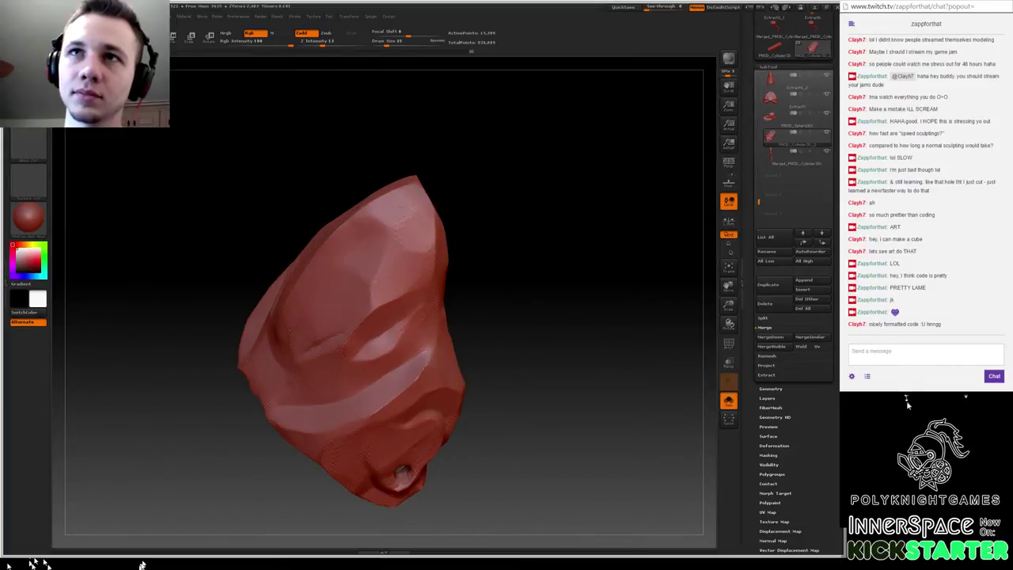
drag(488, 195, 426, 203)
mouse_move(497, 151)
mouse_down()
mouse_move(516, 184)
mouse_move(419, 185)
mouse_move(380, 208)
mouse_up()
drag(493, 184, 452, 205)
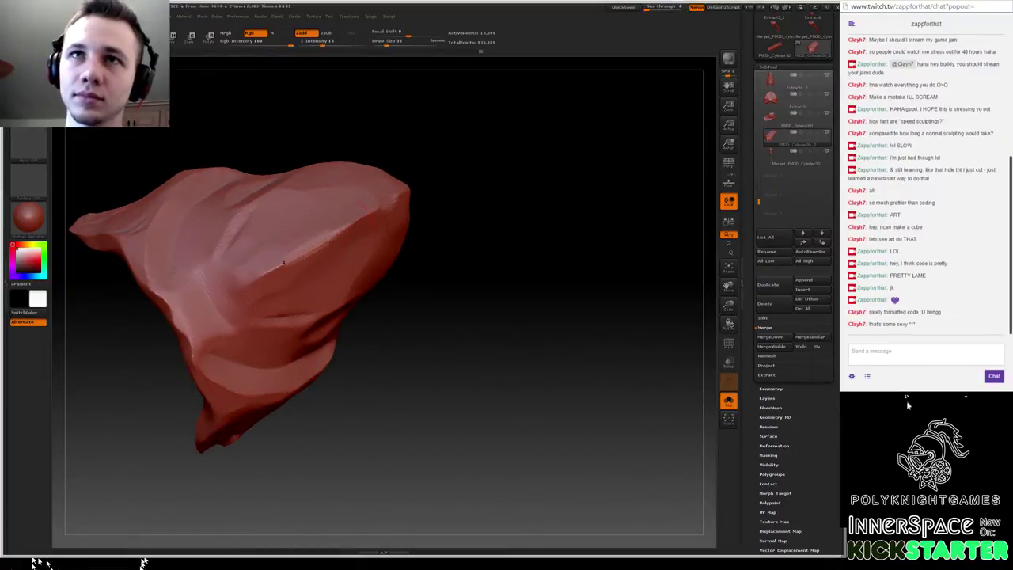
drag(302, 257, 320, 255)
- Update the plate's DynaMesh and turn off Solo mode to show the whole creature
mouse_move(457, 224)
mouse_down()
mouse_move(528, 248)
mouse_move(542, 279)
mouse_move(486, 236)
mouse_up()
ctrl+drag(486, 235, 483, 301)
mouse_move(468, 256)
mouse_down()
mouse_move(465, 275)
mouse_move(500, 343)
mouse_move(523, 322)
mouse_up()
mouse_move(495, 278)
mouse_down()
mouse_move(486, 299)
mouse_move(465, 305)
mouse_move(504, 274)
mouse_move(447, 240)
mouse_move(468, 326)
mouse_move(486, 249)
mouse_move(504, 306)
mouse_move(489, 263)
mouse_move(486, 280)
mouse_move(502, 272)
mouse_up()
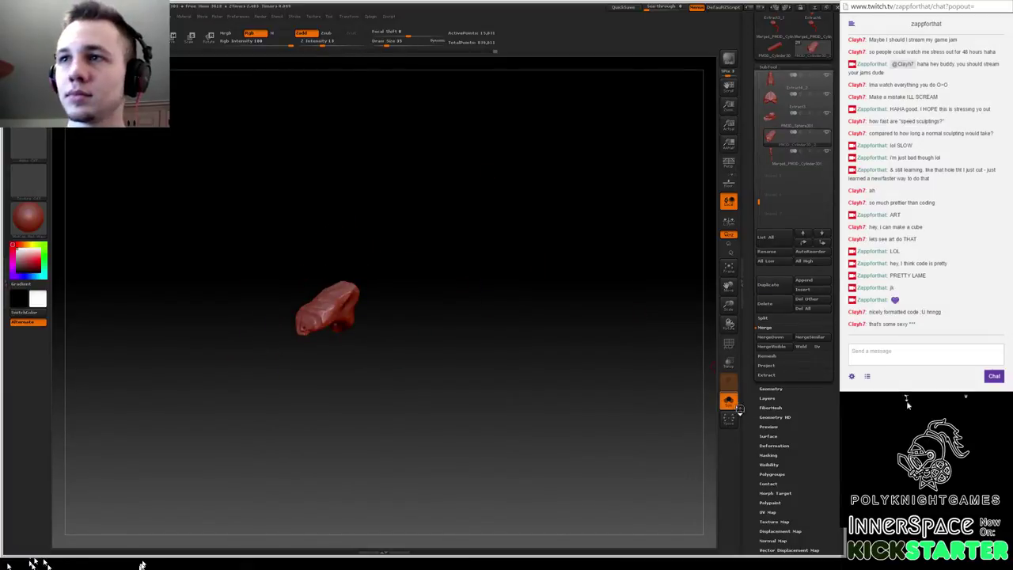
click(730, 402)
drag(467, 225, 426, 207)
alt+drag(346, 210, 529, 150)
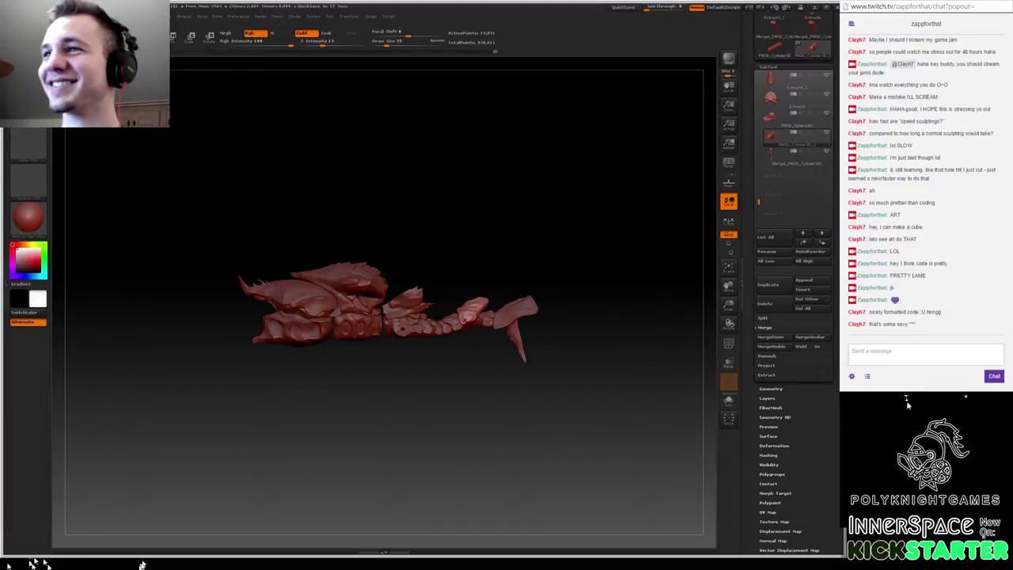
- Send the chat message "lol"
click(869, 356)
key(Return)
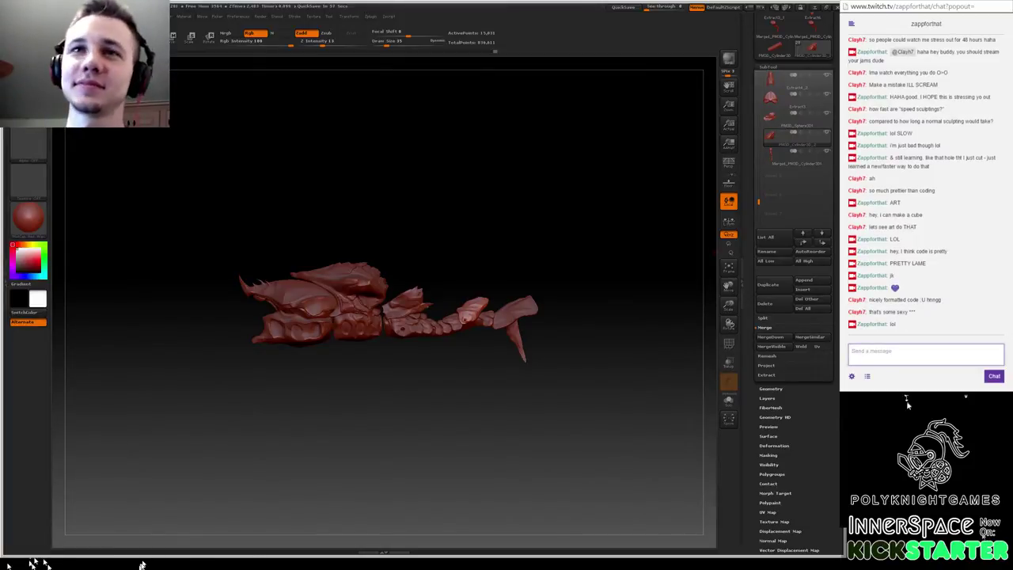
- Select the forked plate at the end of the tail and clip its end in top view, leaving a central prong
drag(414, 183, 556, 142)
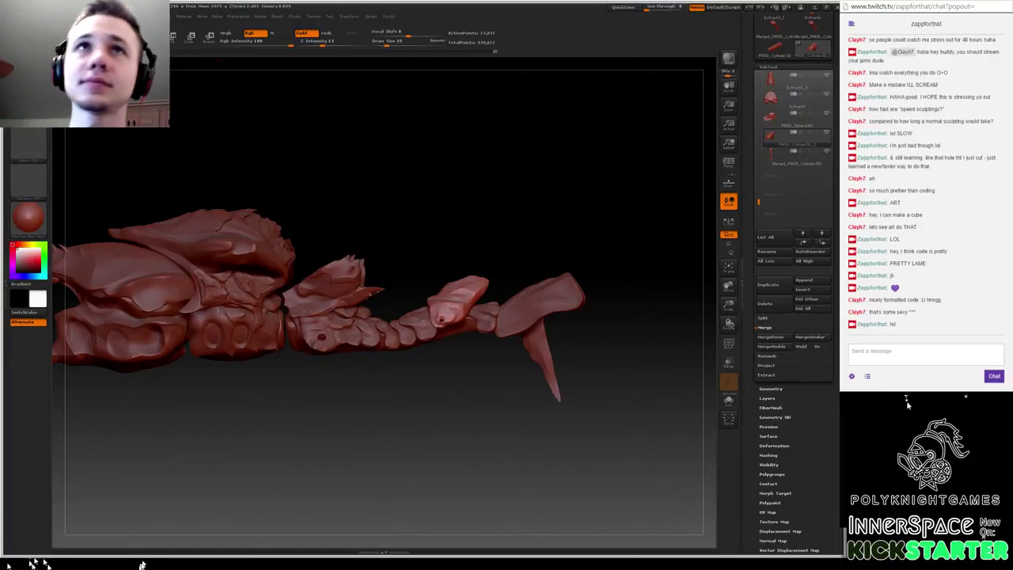
click(109, 16)
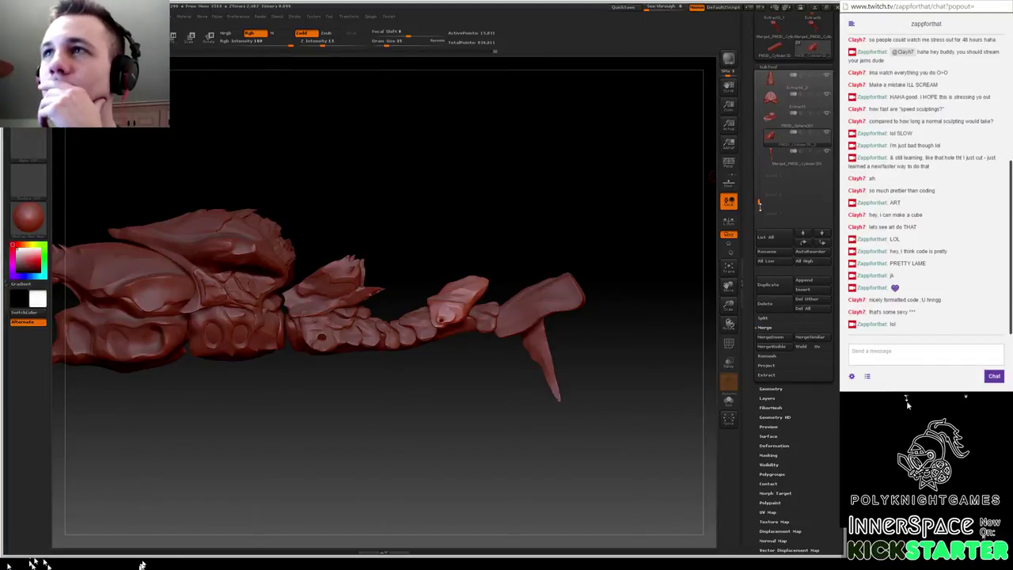
drag(760, 205, 760, 185)
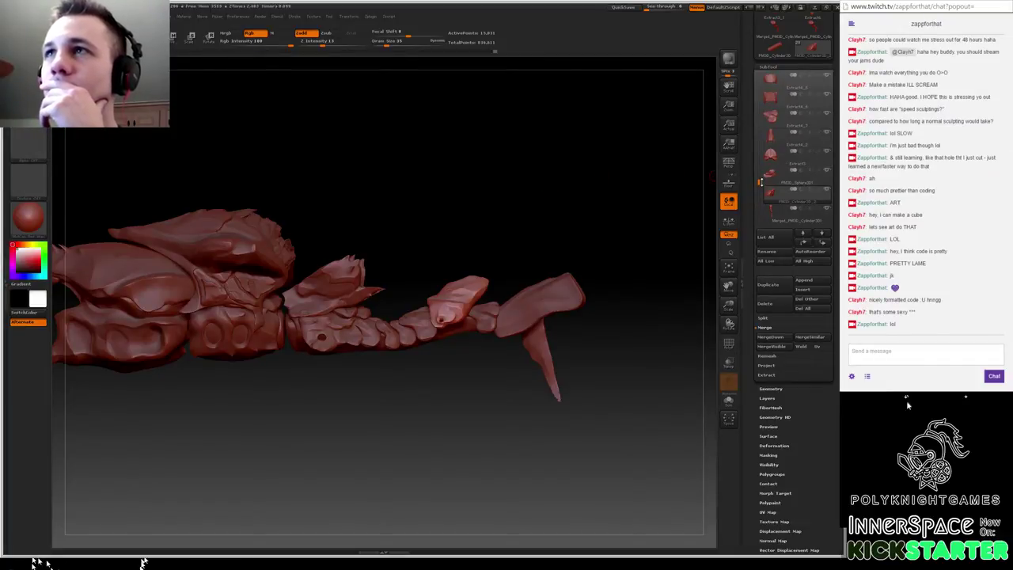
click(775, 133)
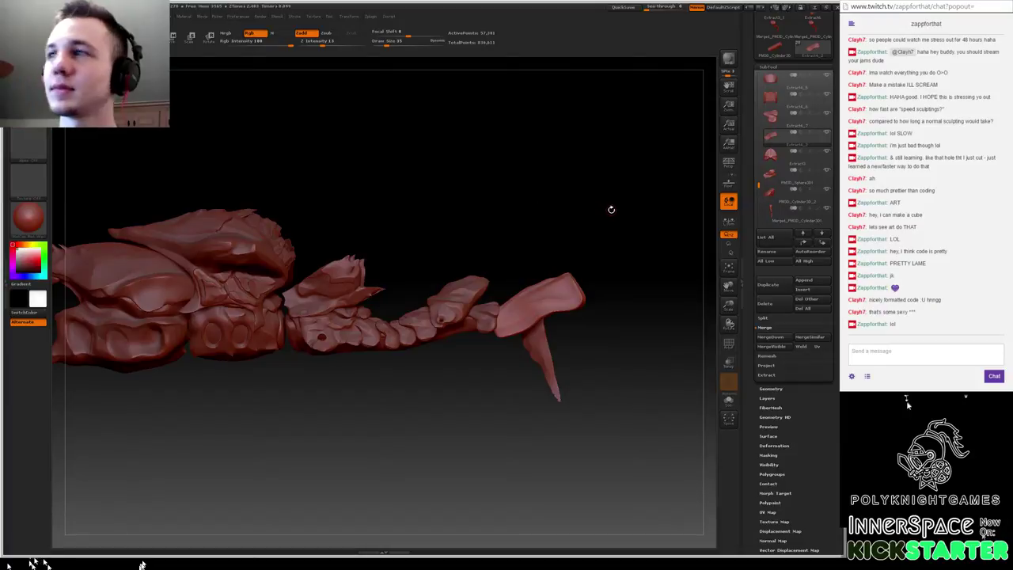
mouse_move(611, 210)
alt+mouse_down()
mouse_move(588, 201)
mouse_move(601, 291)
mouse_move(606, 219)
mouse_move(609, 287)
alt+mouse_up()
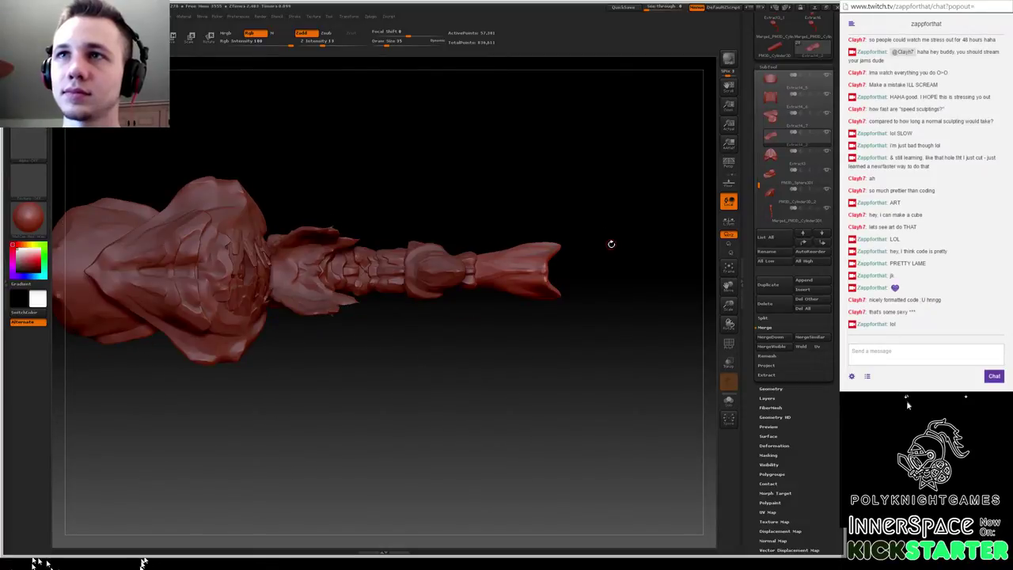
mouse_move(611, 244)
alt+mouse_down()
mouse_move(649, 212)
mouse_move(509, 200)
mouse_move(523, 217)
mouse_move(497, 232)
mouse_move(359, 258)
mouse_move(419, 283)
mouse_move(449, 280)
mouse_move(434, 247)
alt+mouse_up()
mouse_move(461, 228)
ctrl+shift+mouse_down()
mouse_move(455, 271)
mouse_move(441, 249)
mouse_move(365, 259)
mouse_move(430, 282)
ctrl+shift+mouse_up()
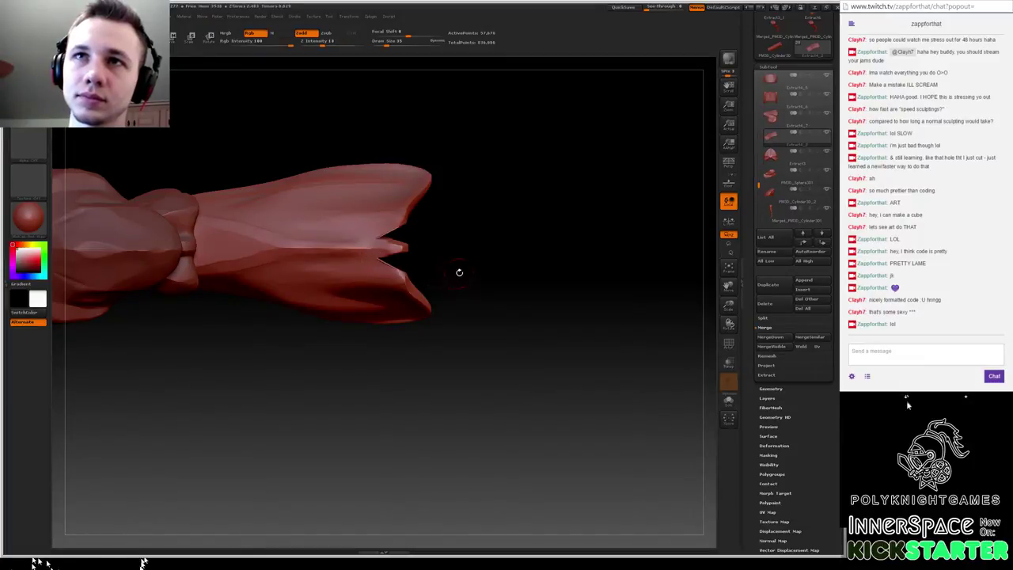
- Smooth the clipped edge around the tail plate's central prong and update the plate's DynaMesh
drag(451, 233, 461, 190)
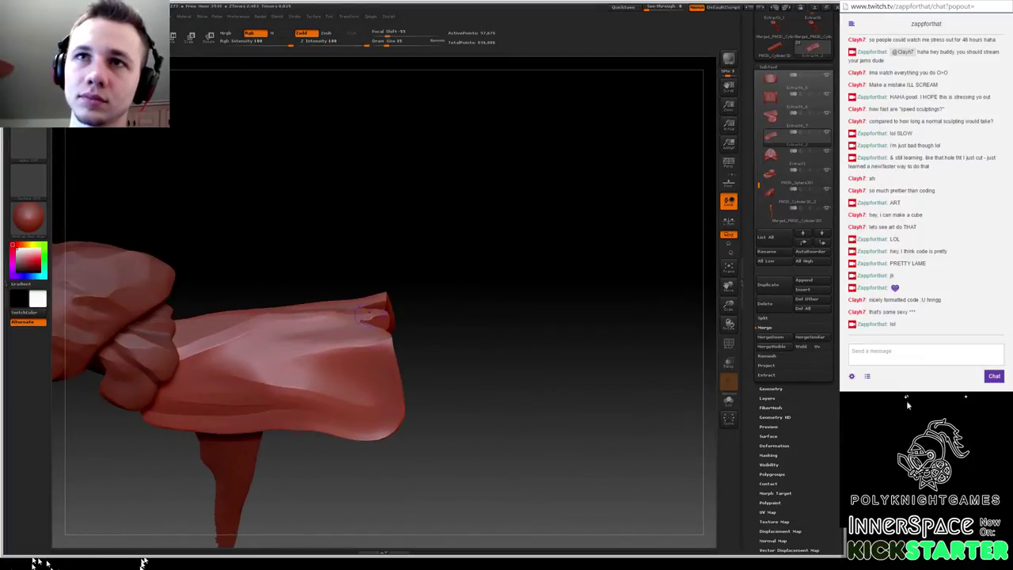
shift+drag(361, 321, 369, 318)
mouse_move(430, 284)
mouse_down()
mouse_move(442, 272)
mouse_move(407, 228)
mouse_up()
mouse_move(456, 185)
ctrl+mouse_down()
mouse_move(473, 248)
mouse_move(455, 227)
ctrl+mouse_up()
mouse_move(410, 187)
mouse_down()
mouse_move(444, 233)
mouse_move(454, 274)
mouse_move(386, 317)
mouse_up()
drag(603, 169, 566, 173)
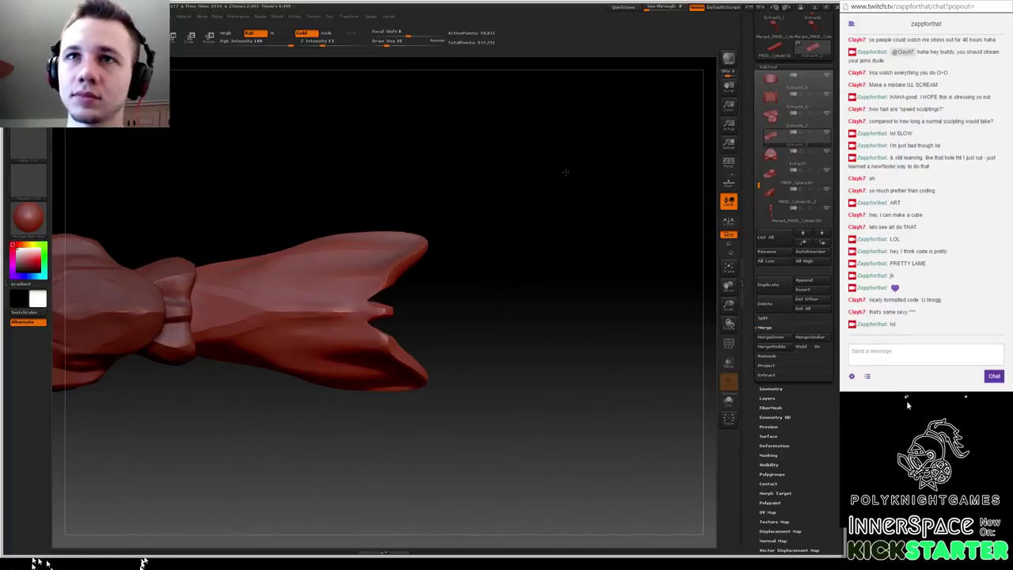
- Isolate the tail plate and push the notches beside the central prong deeper with the Move brush
click(727, 401)
alt+drag(489, 276, 509, 308)
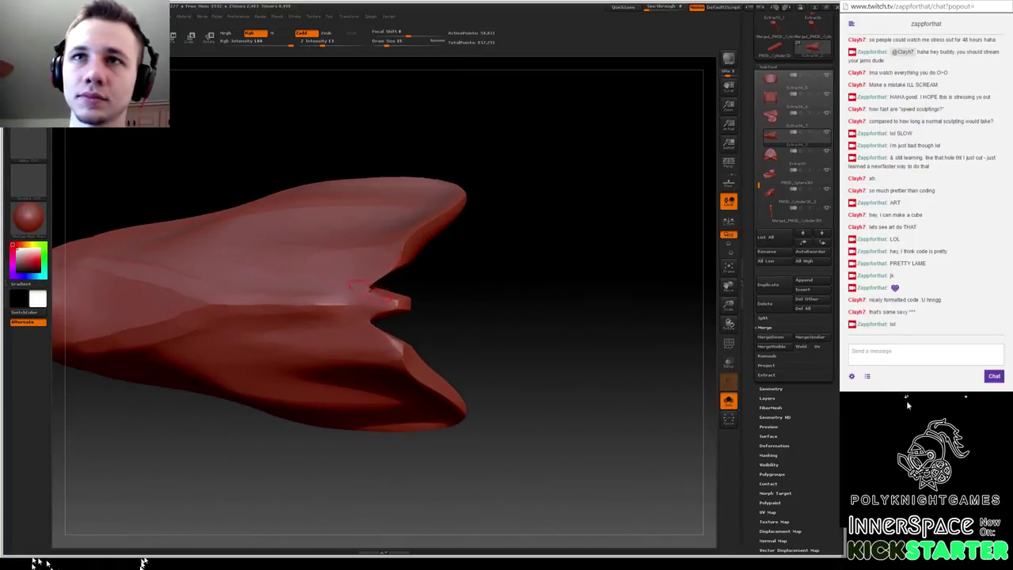
key(b)
key(m)
key(v)
drag(372, 285, 337, 286)
drag(488, 278, 519, 285)
drag(360, 289, 306, 282)
- Smooth the base of the prong with an enlarged brush and clip the forked end again
key(space)
drag(436, 289, 428, 239)
shift+drag(342, 317, 323, 314)
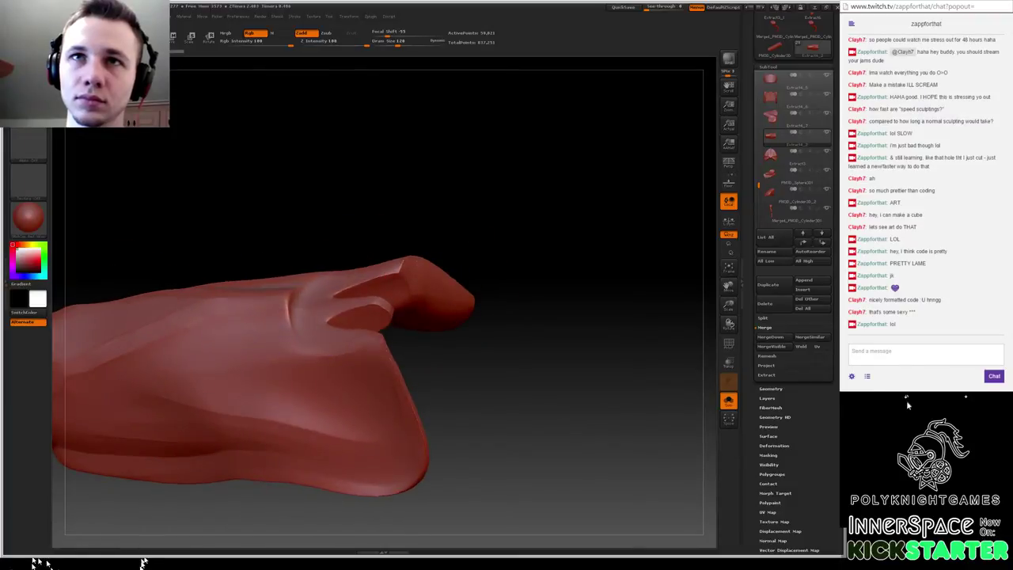
drag(489, 208, 460, 146)
drag(274, 305, 277, 292)
mouse_move(290, 185)
mouse_down()
mouse_move(313, 182)
mouse_move(422, 229)
mouse_up()
mouse_move(461, 261)
ctrl+shift+mouse_down()
mouse_move(268, 273)
mouse_move(379, 288)
mouse_move(613, 287)
mouse_move(405, 286)
mouse_move(438, 303)
ctrl+shift+mouse_up()
mouse_move(386, 283)
mouse_down()
mouse_move(403, 272)
mouse_move(272, 271)
mouse_move(289, 256)
mouse_move(268, 281)
mouse_move(407, 285)
mouse_move(534, 238)
mouse_move(572, 273)
mouse_move(565, 267)
mouse_up()
- Reduce the draw size to 51 and carve grooves along and around the prong's base with the DamStandard brush
key(space)
drag(414, 266, 407, 264)
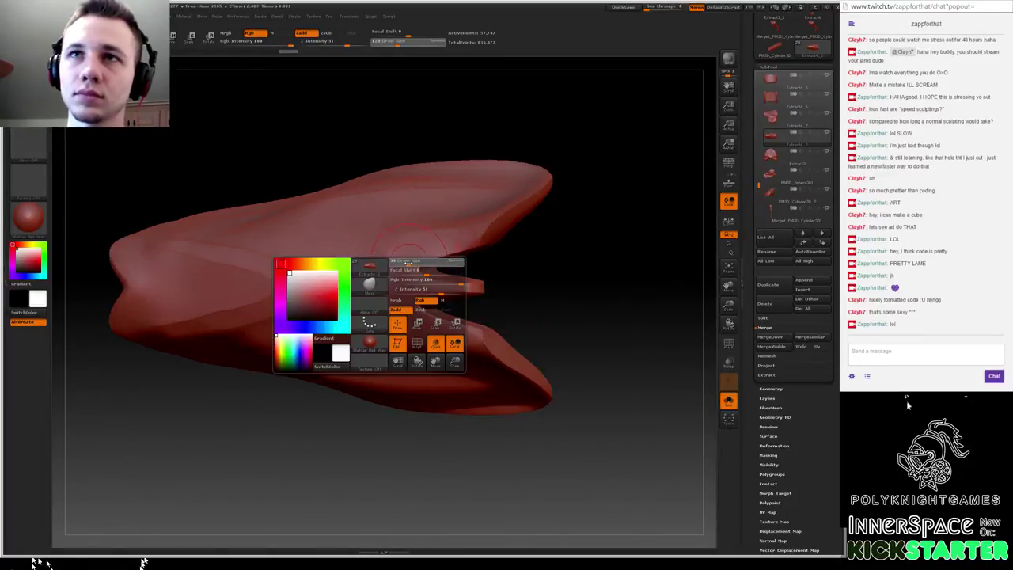
key(b)
key(d)
key(s)
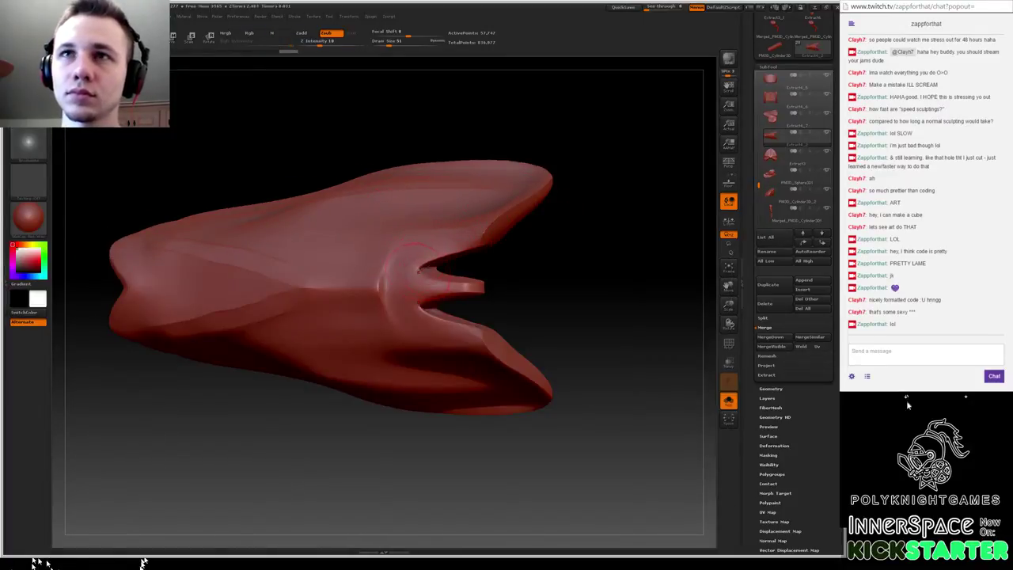
drag(403, 268, 389, 271)
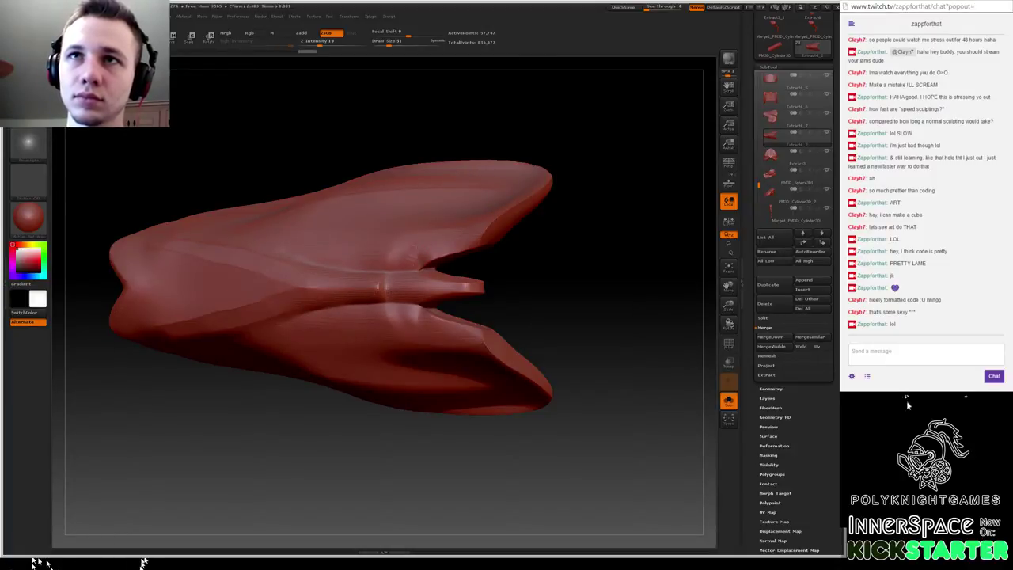
mouse_move(391, 268)
mouse_down()
mouse_move(436, 228)
mouse_move(446, 247)
mouse_move(416, 255)
mouse_move(443, 271)
mouse_up()
mouse_move(482, 276)
mouse_down()
mouse_move(437, 268)
mouse_move(520, 275)
mouse_up()
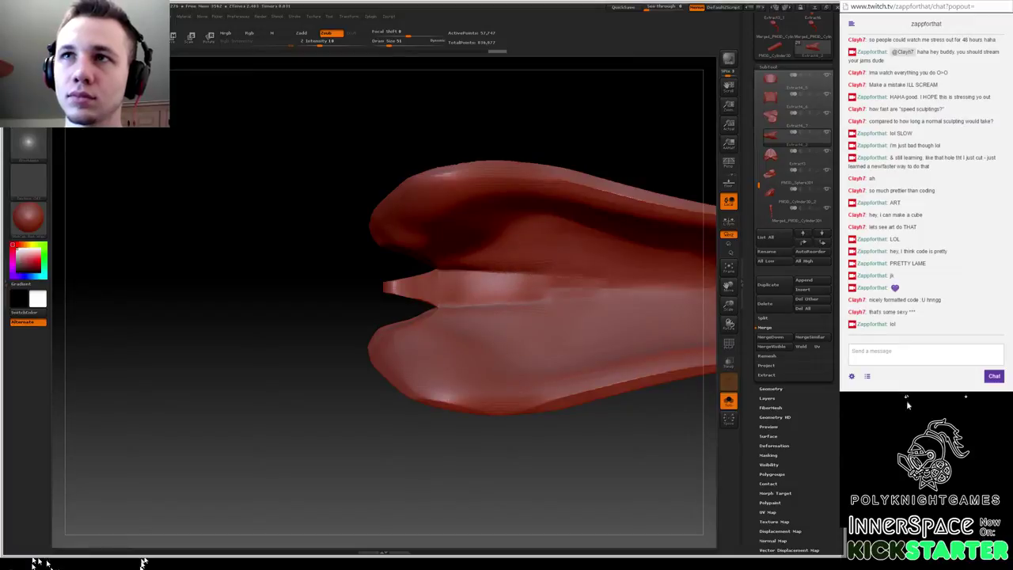
drag(370, 241, 501, 275)
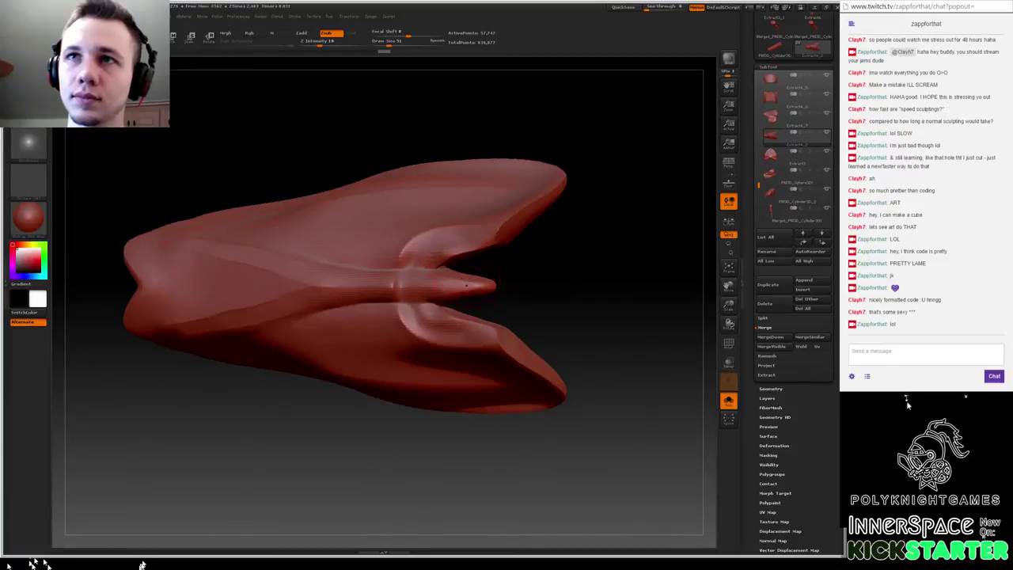
- Stretch the central prong outward and bend it upward into a hook with the Move brush
key(b)
key(m)
key(v)
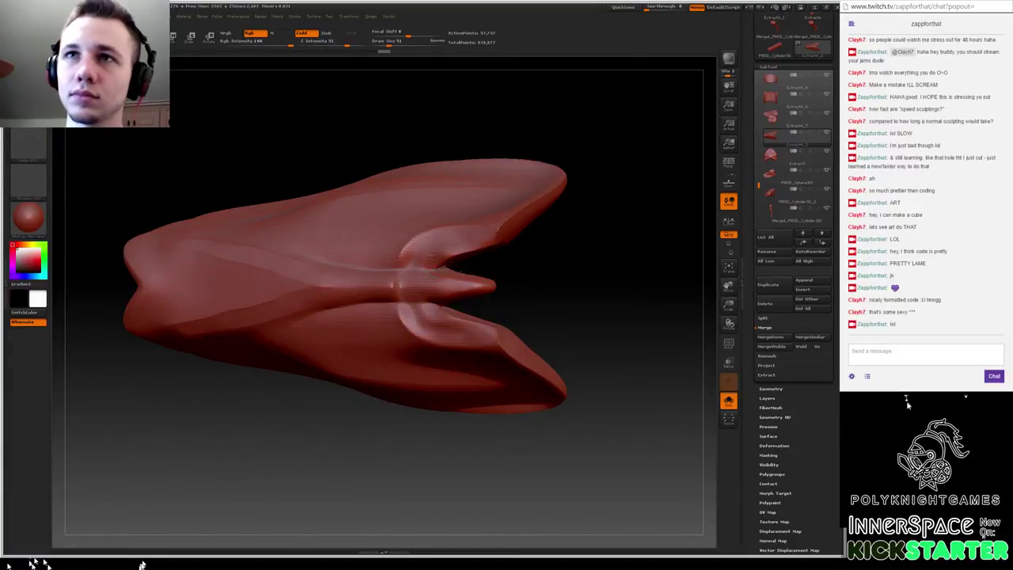
drag(485, 287, 561, 286)
drag(613, 268, 618, 226)
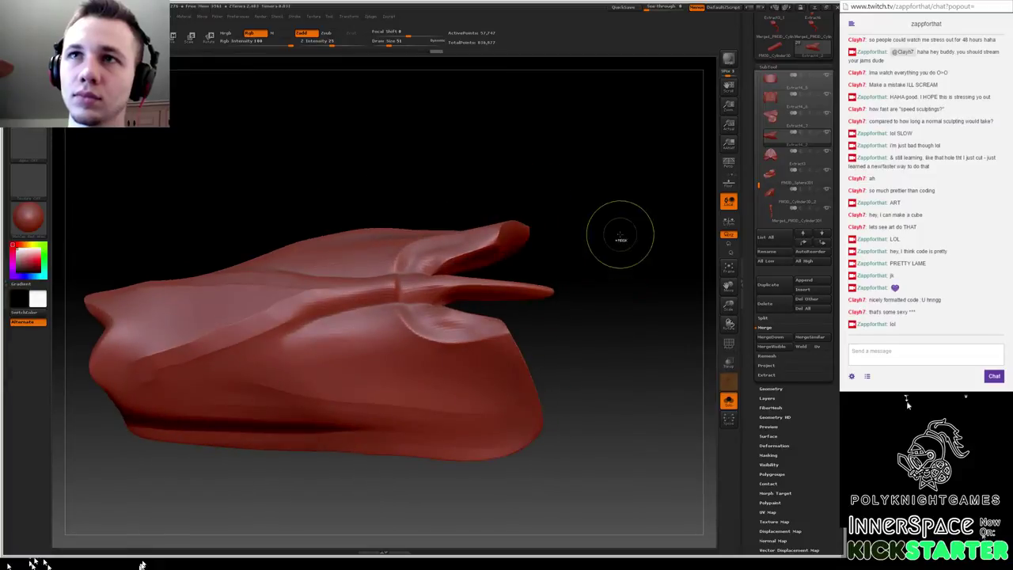
drag(588, 306, 591, 282)
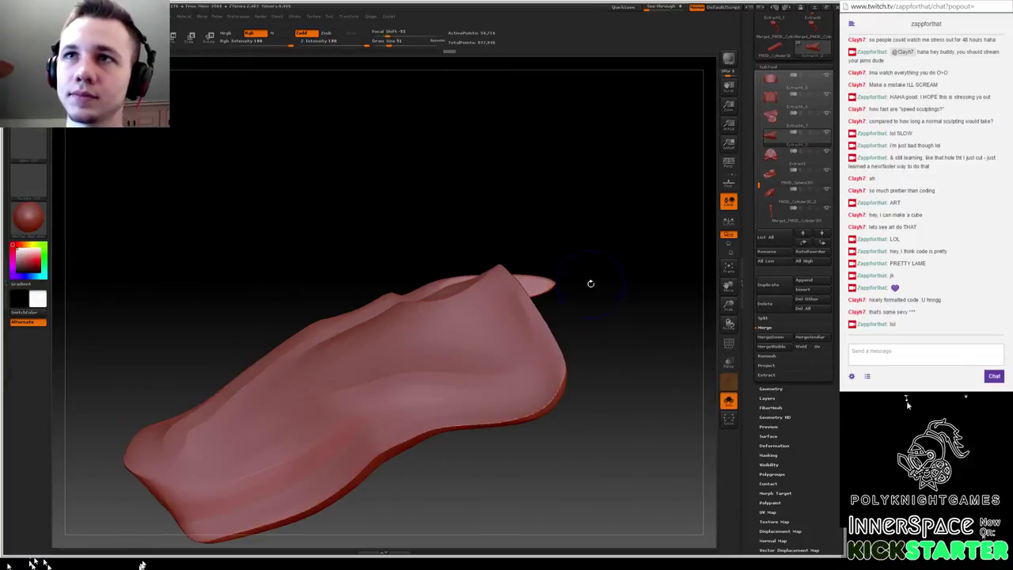
mouse_move(612, 250)
mouse_down()
mouse_move(607, 230)
mouse_move(605, 250)
mouse_up()
drag(534, 286, 540, 245)
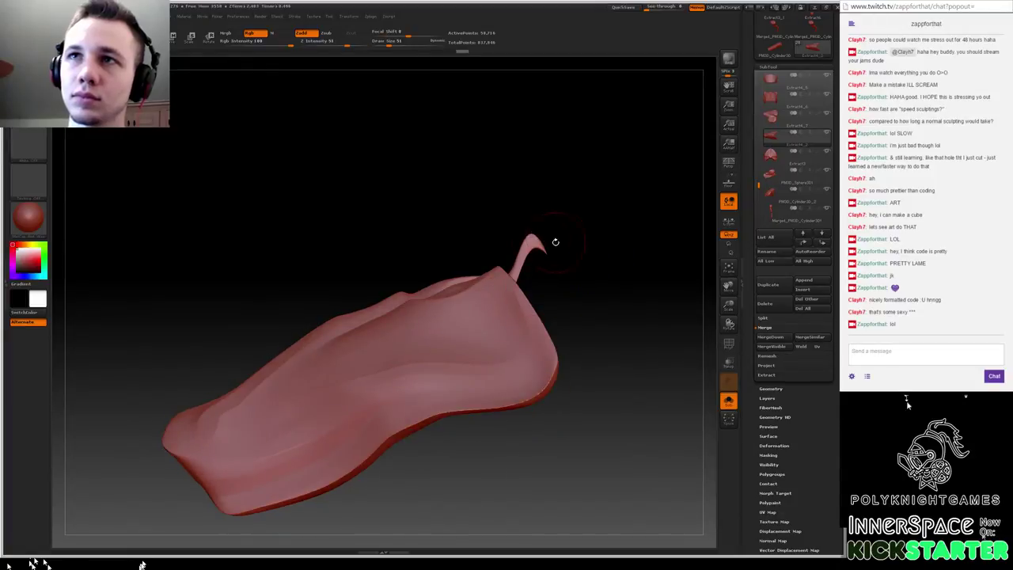
mouse_move(563, 198)
mouse_down()
mouse_move(590, 211)
mouse_move(566, 210)
mouse_up()
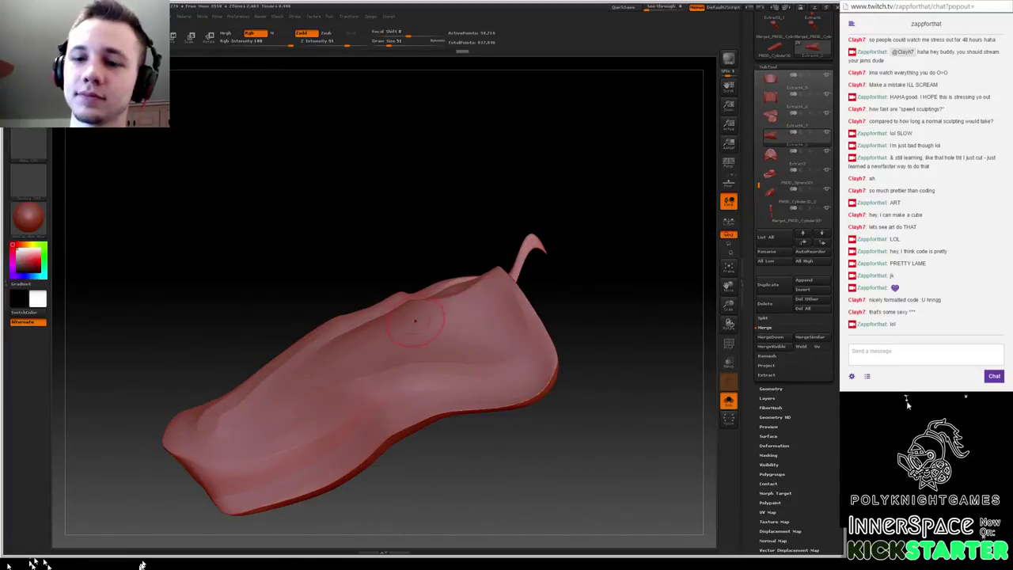
- Pull long curved spikes out of the tail plate's surface and edges with the SnakeHook brush
key(b)
key(s)
key(h)
mouse_move(415, 321)
mouse_down()
mouse_move(407, 298)
mouse_move(230, 340)
mouse_move(391, 195)
mouse_up()
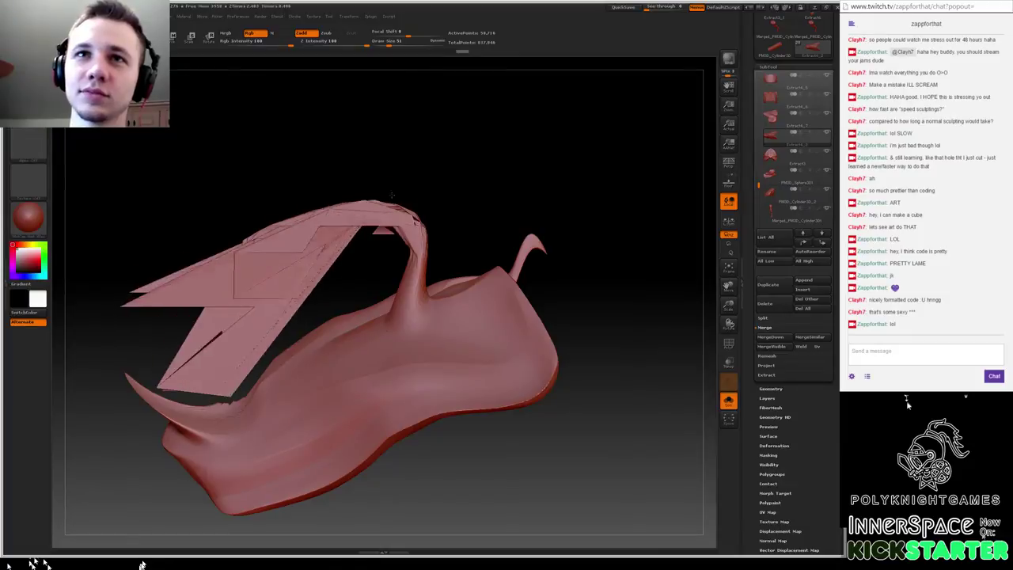
drag(353, 331, 297, 313)
mouse_move(497, 339)
mouse_down()
mouse_move(638, 339)
mouse_move(705, 170)
mouse_up()
alt+drag(611, 244, 602, 208)
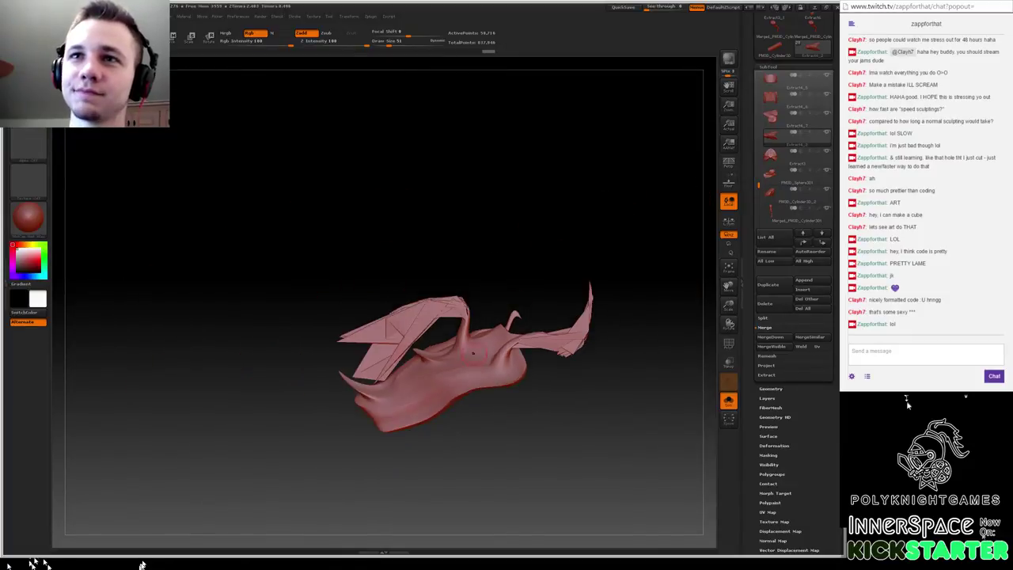
- Pull more long jagged blades out of the tail plate with the SnakeHook brush, and undo all the spikes
mouse_move(429, 365)
mouse_down()
mouse_move(426, 532)
mouse_move(339, 540)
mouse_up()
mouse_move(479, 369)
mouse_down()
mouse_move(555, 388)
mouse_move(434, 460)
mouse_up()
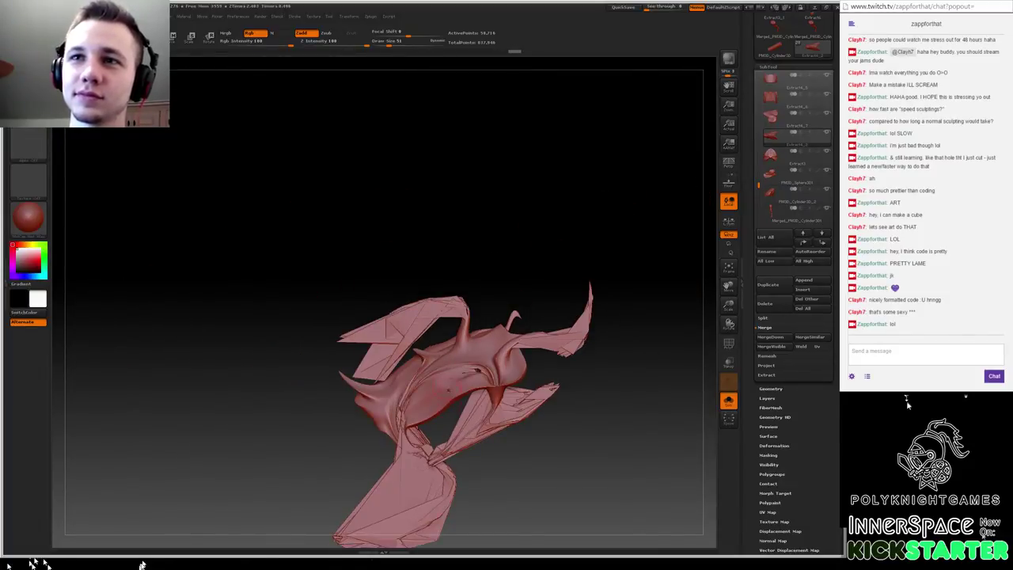
mouse_move(449, 389)
mouse_down()
mouse_move(502, 210)
mouse_move(241, 300)
mouse_move(326, 446)
mouse_up()
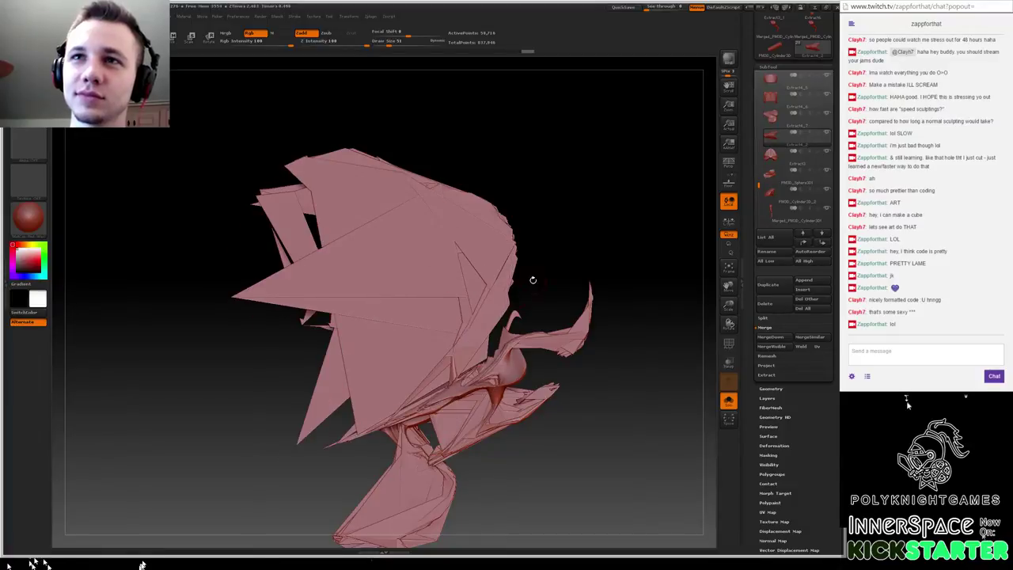
mouse_move(615, 250)
alt+mouse_down()
mouse_move(575, 229)
mouse_move(568, 274)
mouse_move(625, 284)
alt+mouse_up()
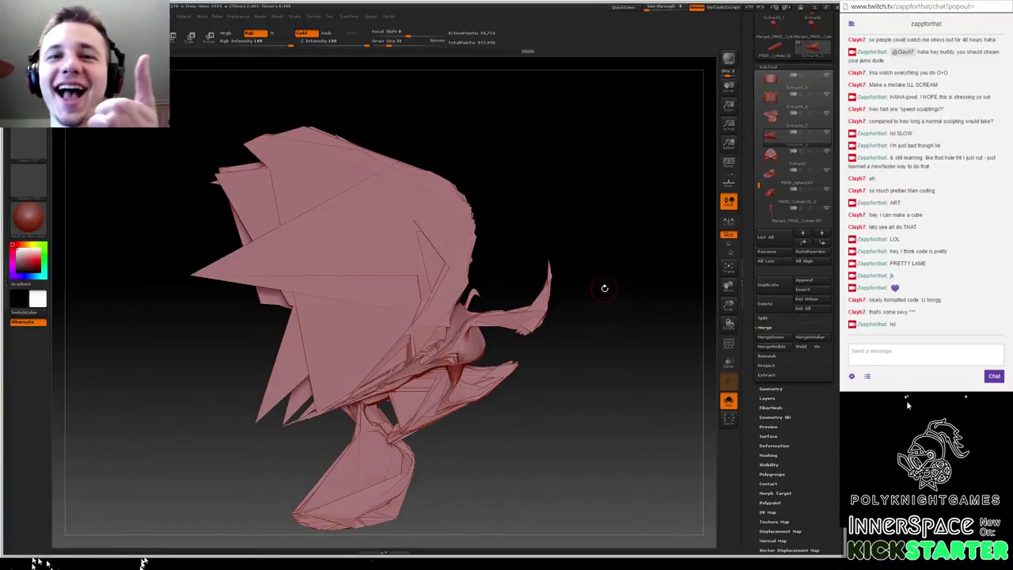
mouse_move(529, 179)
mouse_down()
mouse_move(561, 236)
mouse_move(556, 276)
mouse_up()
key(ctrl+z)
key(ctrl+z)
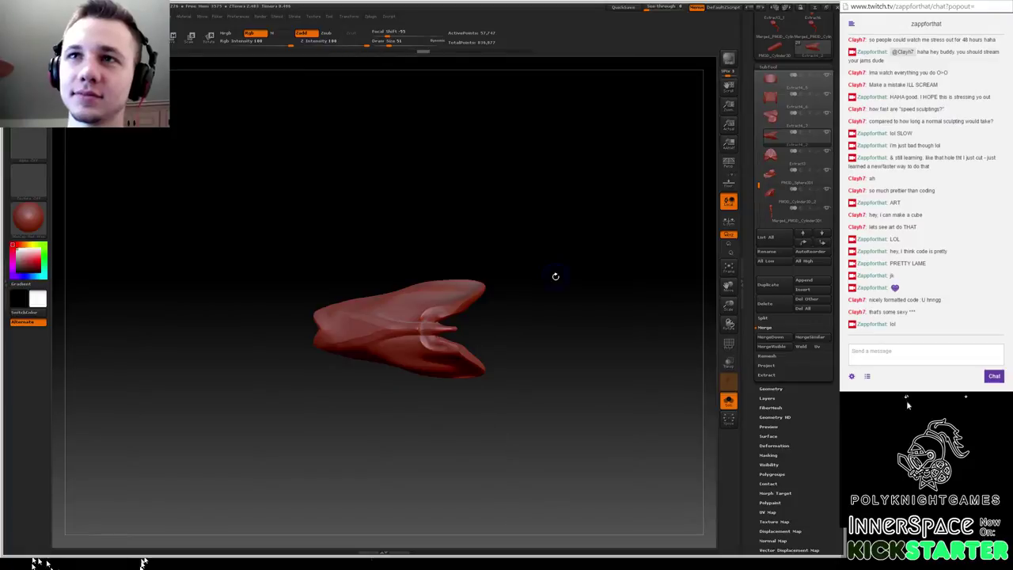
- Lengthen the tail plate's central prong and curl its tip with the Move brush
key(b)
key(m)
key(v)
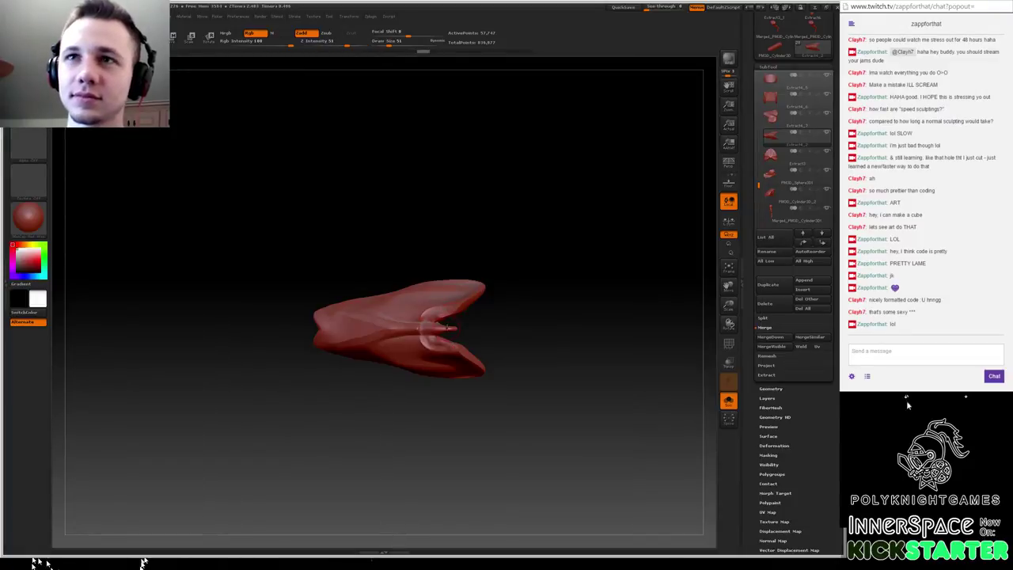
drag(557, 297, 562, 247)
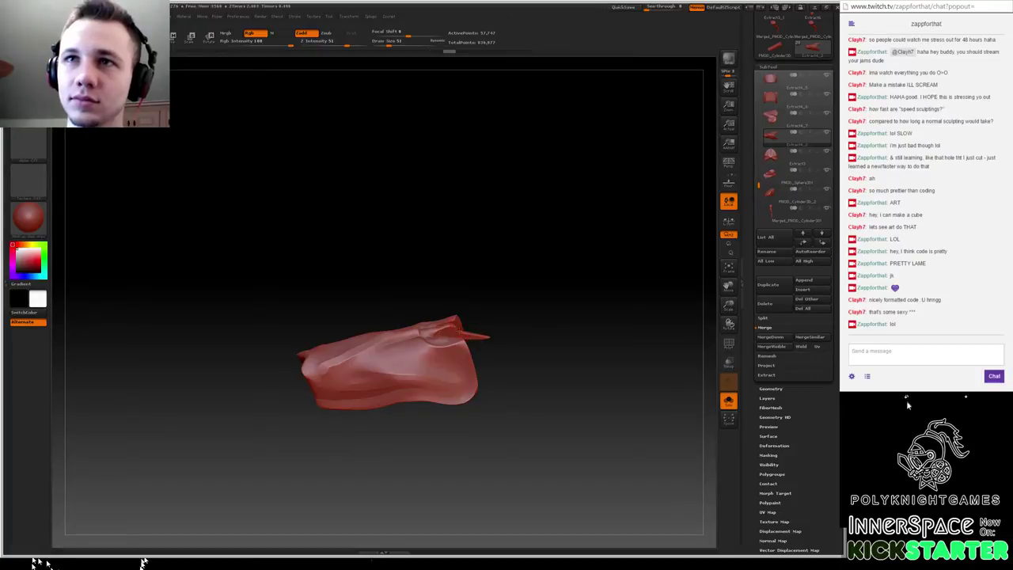
drag(485, 333, 490, 334)
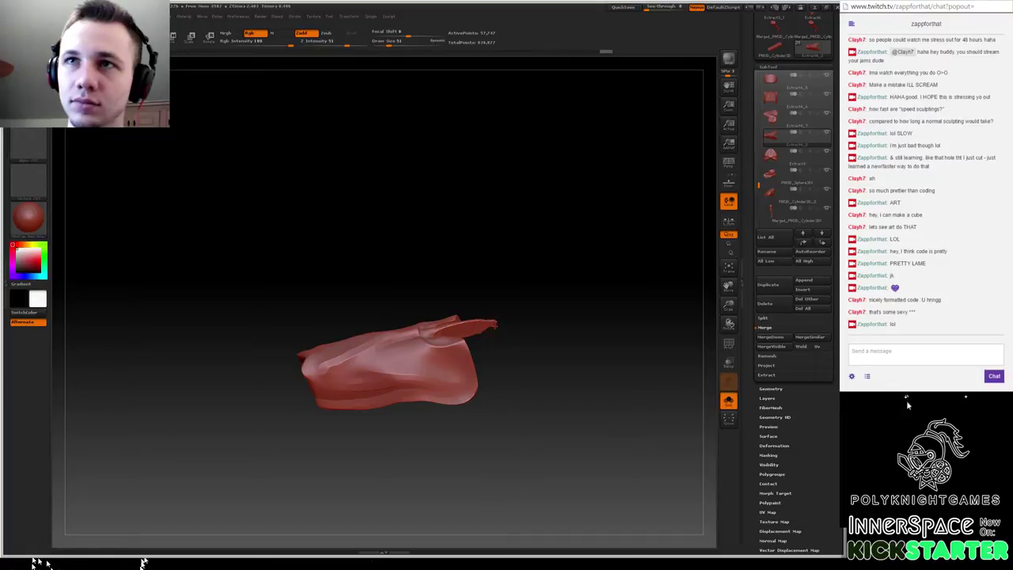
drag(520, 312, 559, 272)
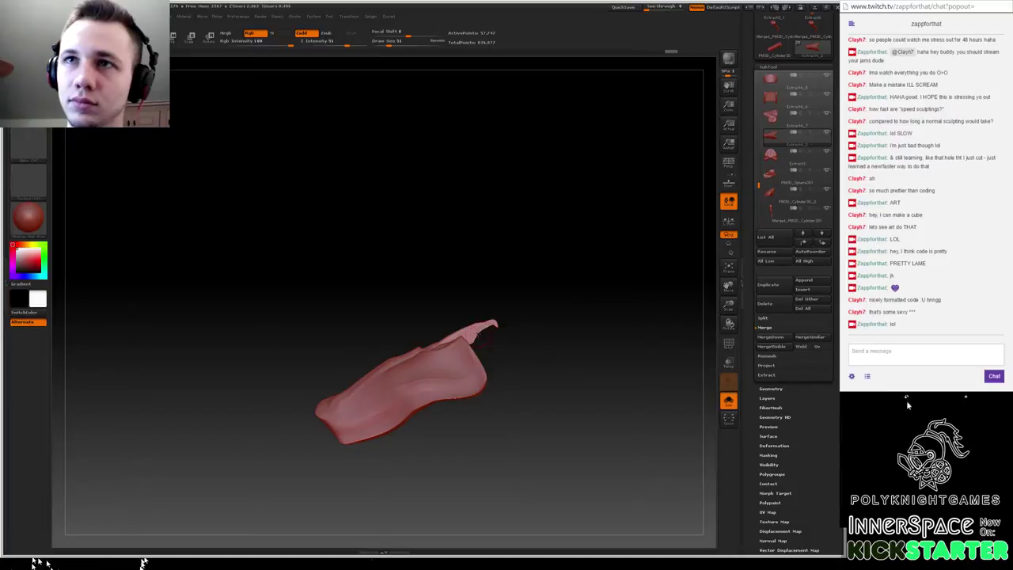
- Try pulling the prong's tip into a thin point and undo the last strokes
key(b)
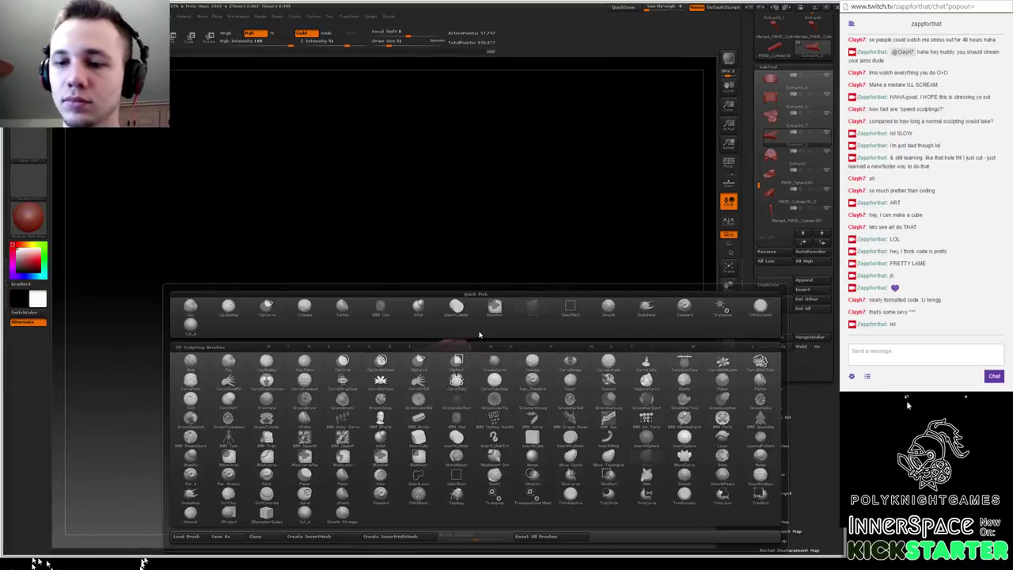
key(b)
key(m)
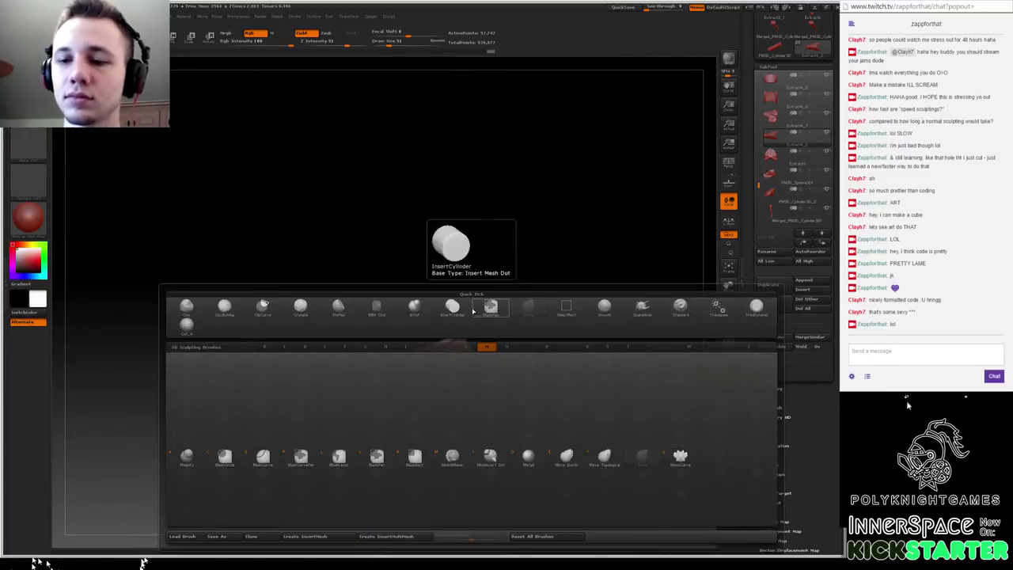
key(v)
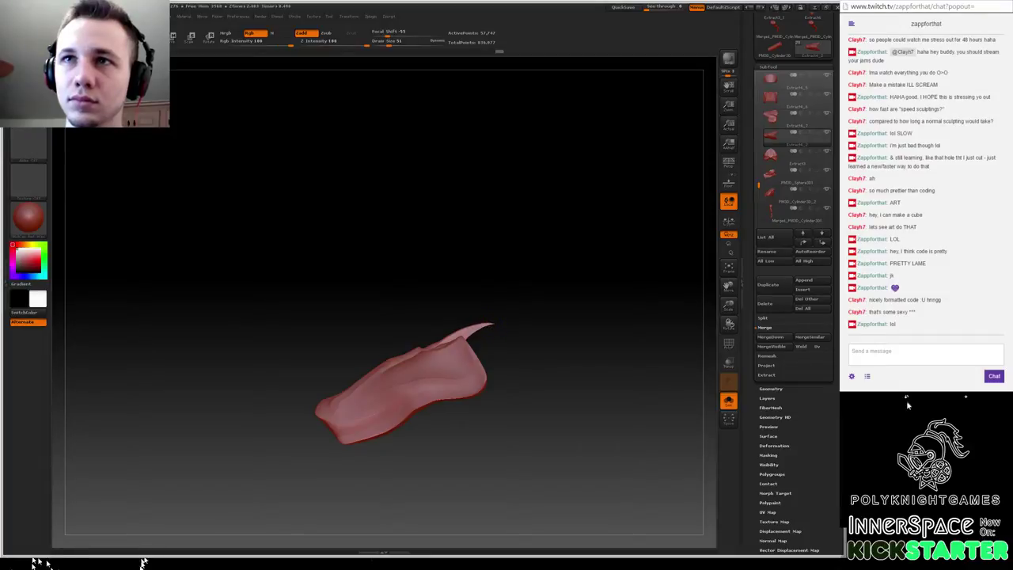
key(ctrl+z)
key(ctrl+z)
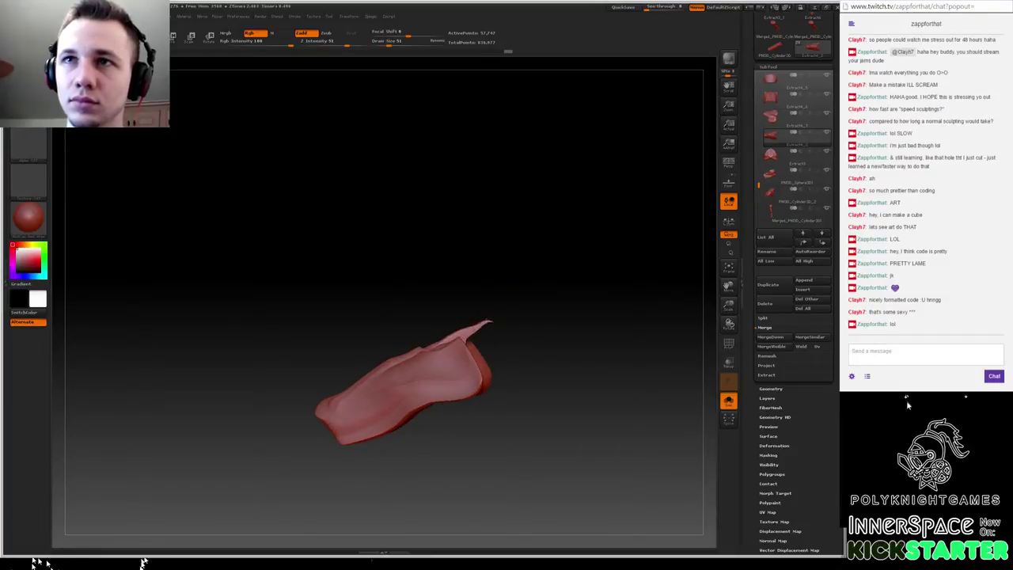
- Remesh the tail plate with DynaMesh and smooth the prong's thin tip
ctrl+drag(515, 282, 517, 325)
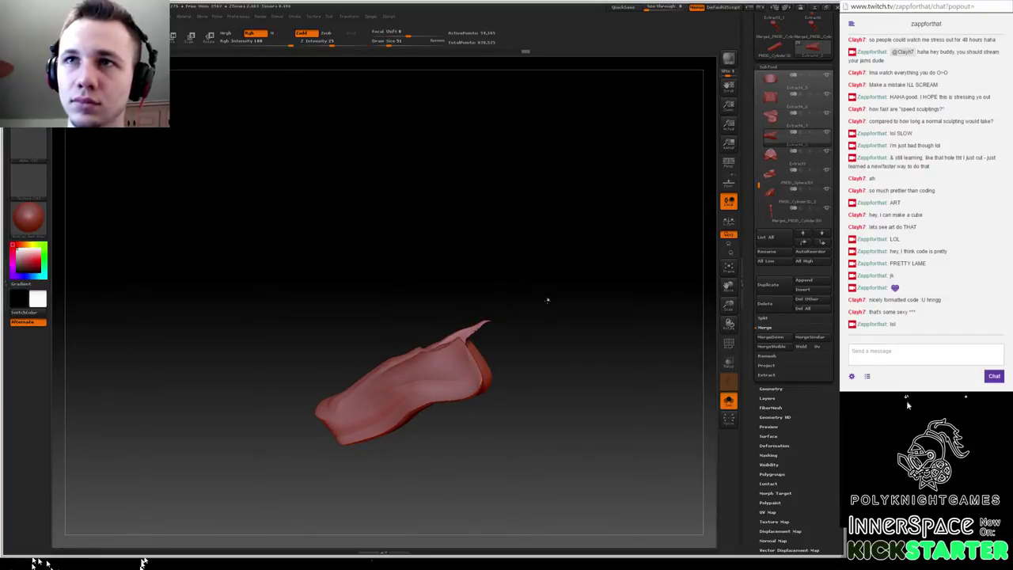
mouse_move(536, 251)
shift+mouse_down()
mouse_move(516, 251)
mouse_move(515, 324)
mouse_move(507, 277)
mouse_move(519, 266)
mouse_move(505, 363)
mouse_move(480, 364)
mouse_move(465, 379)
shift+mouse_up()
mouse_move(526, 278)
mouse_down()
mouse_move(507, 263)
mouse_move(499, 274)
mouse_up()
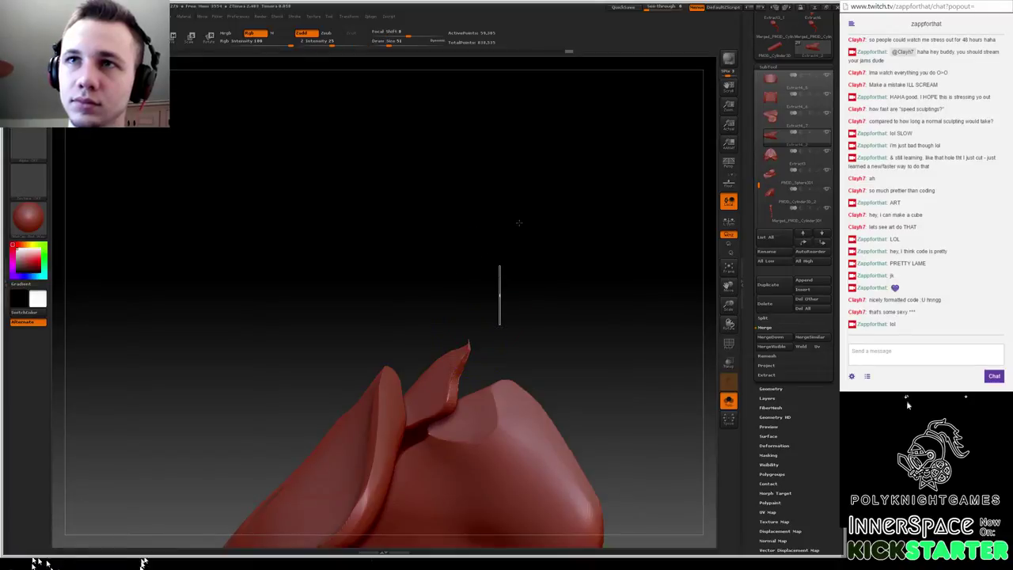
- Undo the prong edits back to its short, rounded stub
drag(518, 222, 512, 274)
key(ctrl+z)
key(ctrl+z)
key(ctrl+z)
key(ctrl+z)
key(ctrl+z)
key(ctrl+z)
key(ctrl+z)
key(ctrl+z)
key(ctrl+z)
key(ctrl+z)
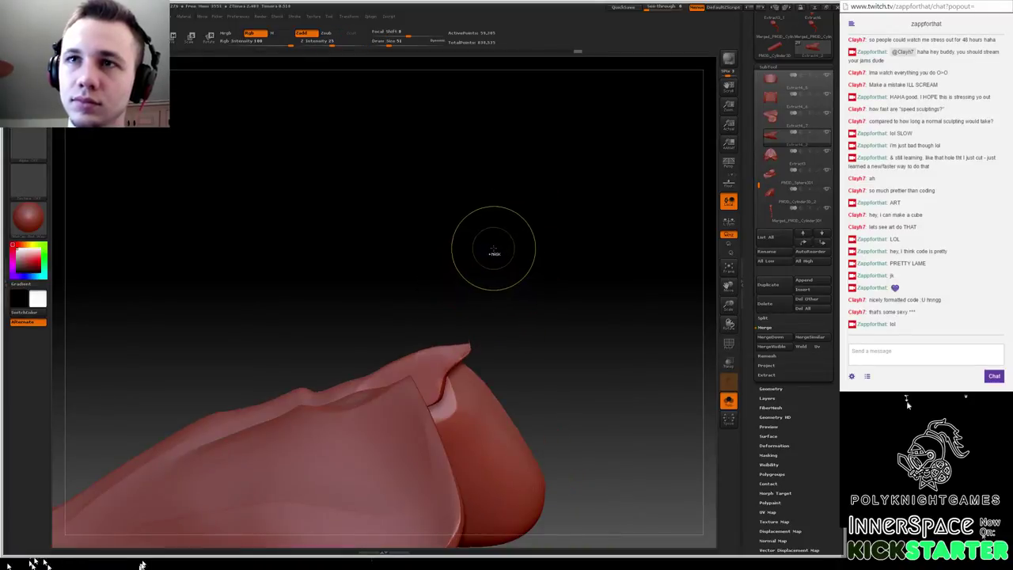
drag(506, 230, 520, 252)
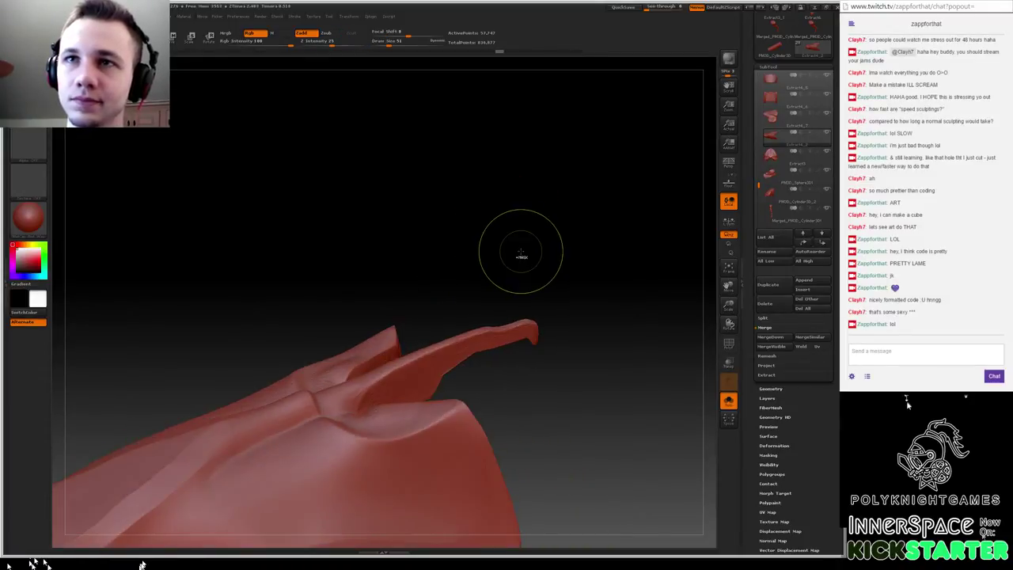
key(ctrl+z)
key(ctrl+z)
key(ctrl+z)
key(ctrl+z)
key(ctrl+z)
key(ctrl+z)
key(ctrl+z)
key(ctrl+z)
key(ctrl+z)
key(ctrl+z)
key(ctrl+z)
key(ctrl+z)
key(ctrl+z)
key(ctrl+z)
key(ctrl+z)
key(ctrl+z)
key(ctrl+z)
key(ctrl+z)
key(ctrl+z)
key(ctrl+z)
key(ctrl+z)
key(ctrl+z)
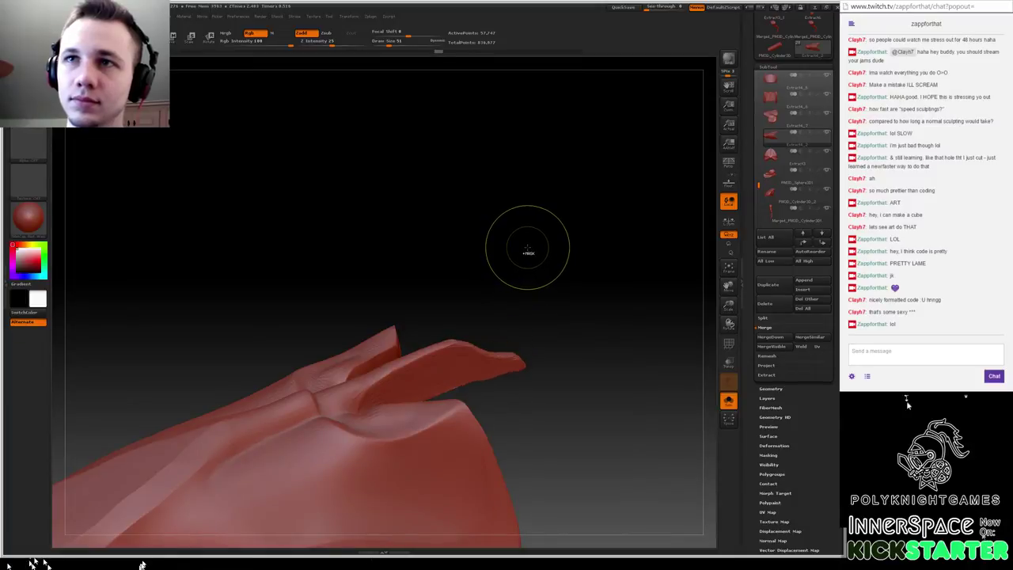
key(ctrl+z)
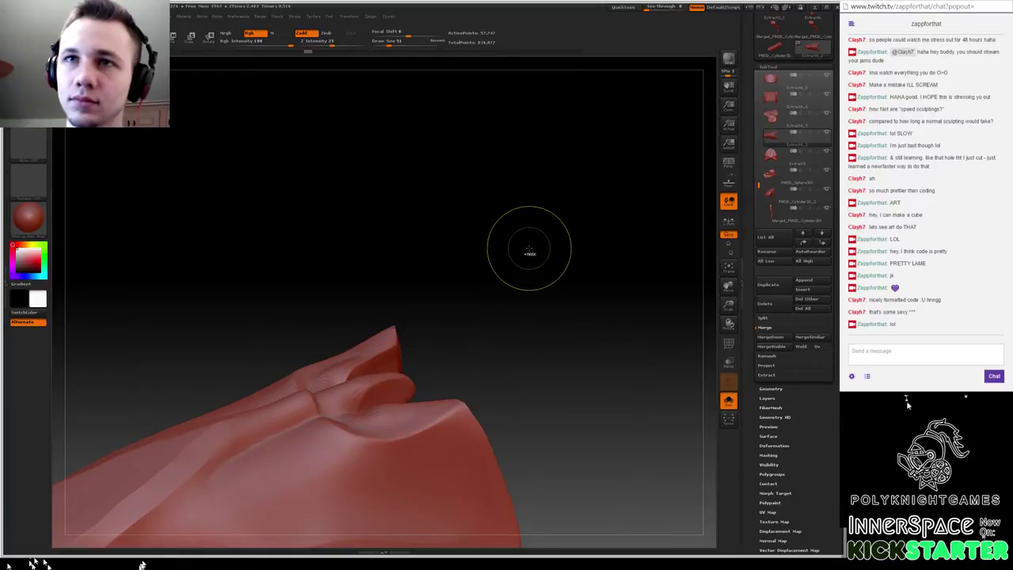
- Stretch the central prong outward between the forked ends and bend it upward with the Move brush
mouse_move(518, 265)
mouse_down()
mouse_move(509, 333)
mouse_move(504, 277)
mouse_up()
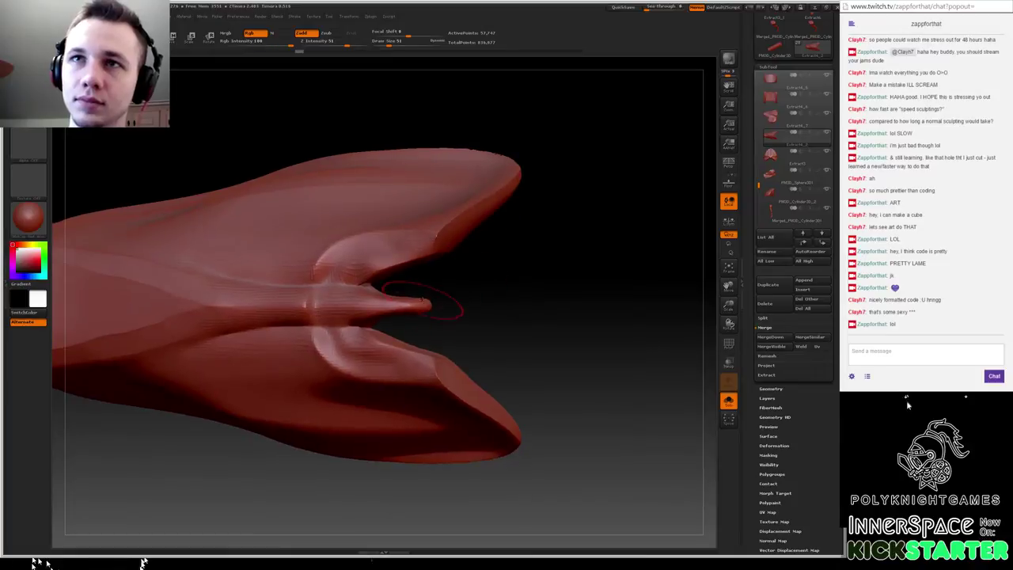
drag(424, 304, 475, 303)
click(475, 328)
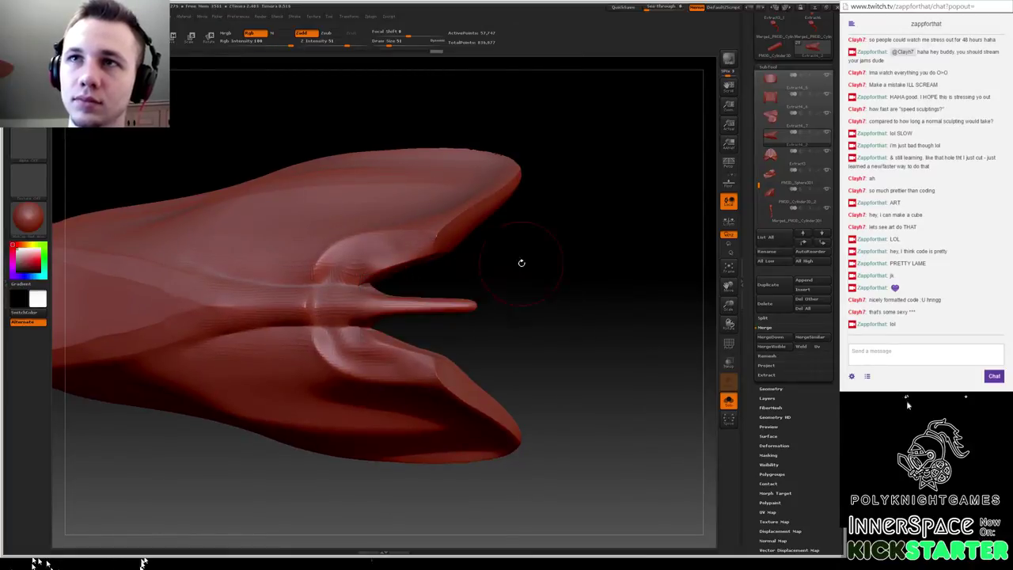
mouse_move(520, 262)
mouse_down()
mouse_move(529, 218)
mouse_move(521, 255)
mouse_up()
drag(462, 303, 466, 279)
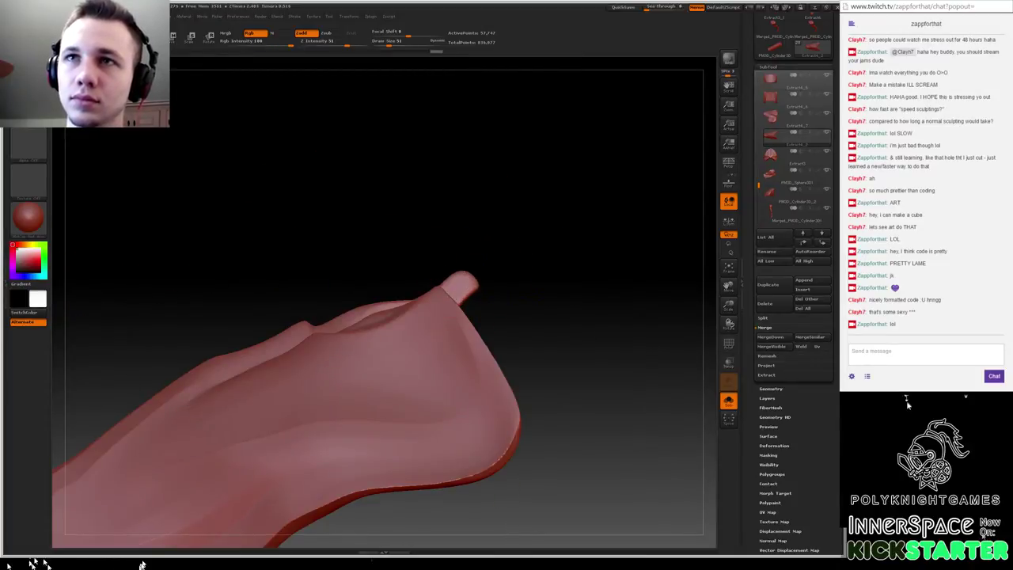
drag(413, 300, 409, 277)
drag(426, 229, 432, 269)
mouse_move(394, 301)
mouse_down()
mouse_move(401, 249)
mouse_move(388, 265)
mouse_move(468, 223)
mouse_move(408, 264)
mouse_up()
mouse_move(480, 249)
mouse_down()
mouse_move(482, 258)
mouse_move(468, 247)
mouse_up()
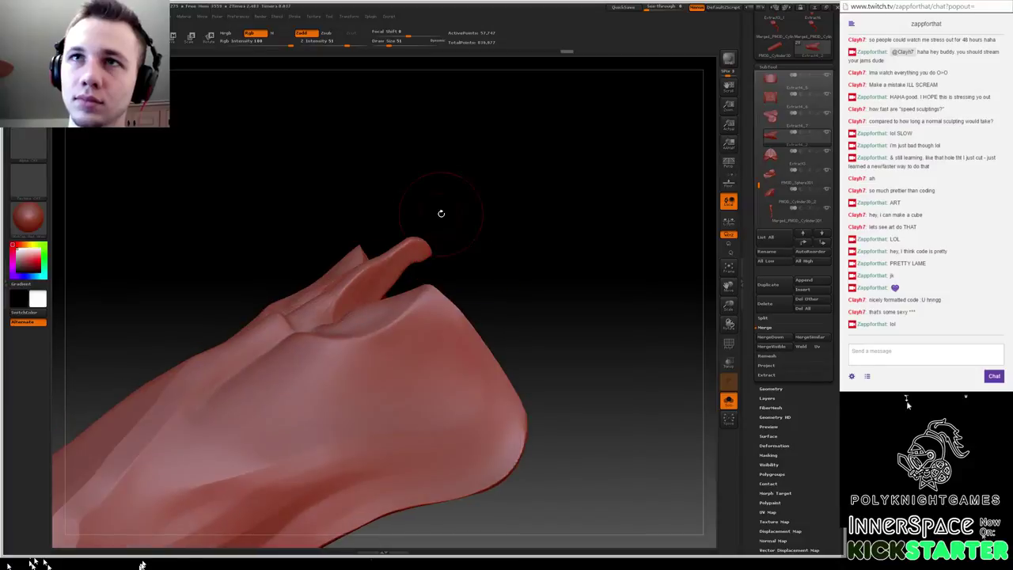
- Clip the prong's rounded tip at an angle and remesh the plate with DynaMesh
ctrl+shift+drag(452, 195, 412, 269)
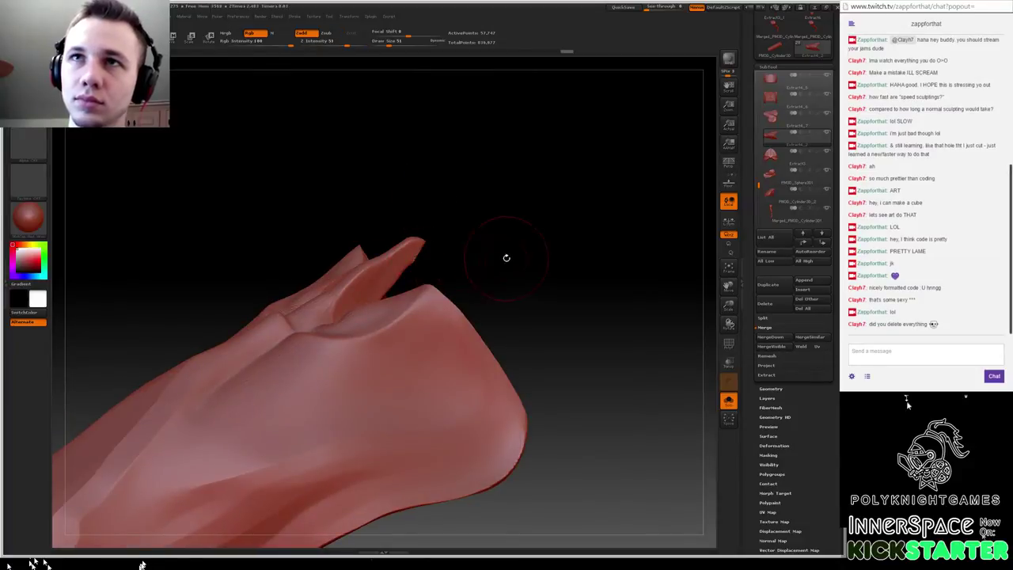
drag(506, 258, 499, 244)
ctrl+drag(515, 215, 527, 284)
- Refine the clipped prong into a slender spike with the SnakeHook brush
drag(528, 237, 469, 256)
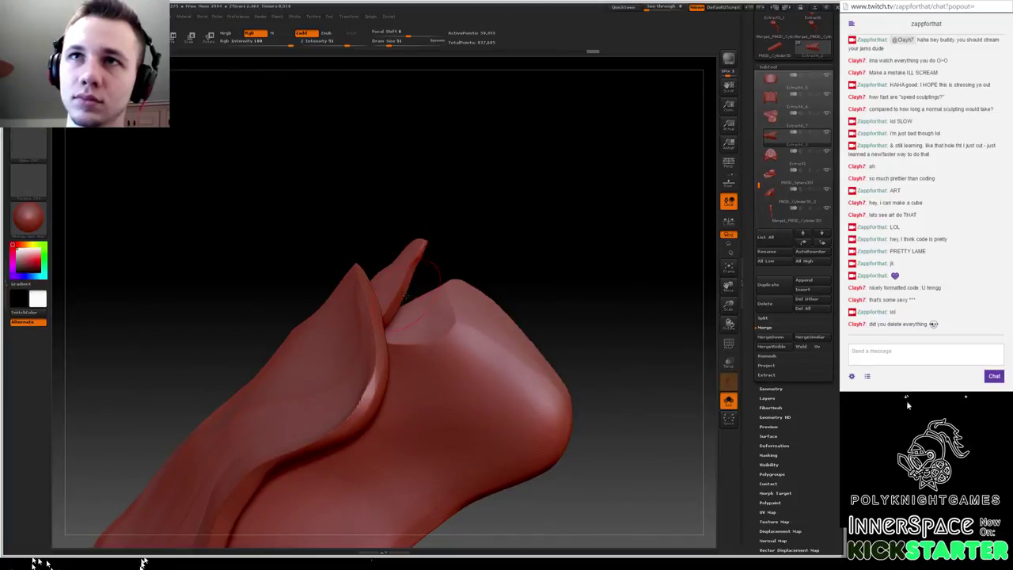
mouse_move(444, 223)
mouse_down()
mouse_move(468, 232)
mouse_move(470, 247)
mouse_up()
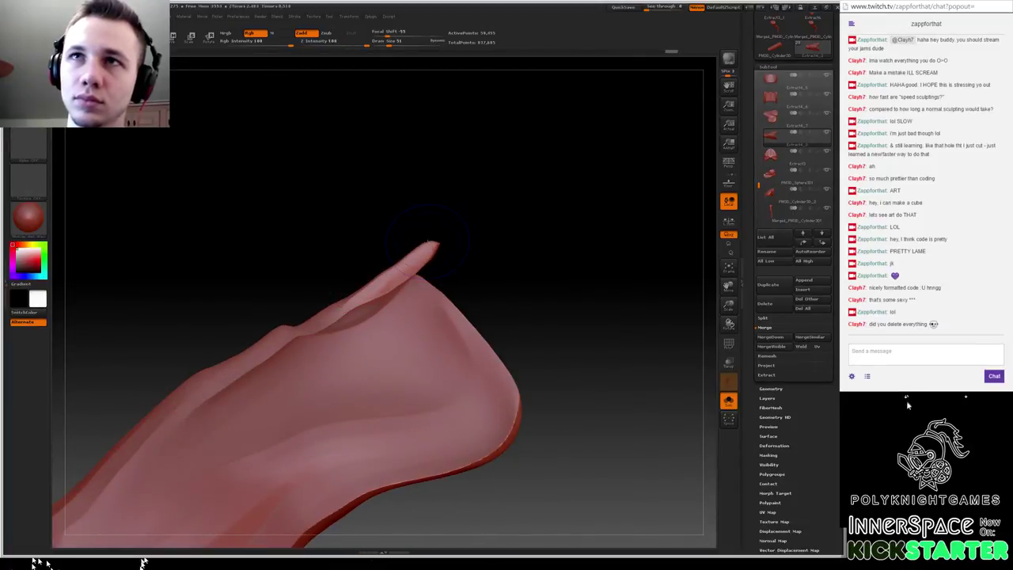
drag(470, 232, 559, 129)
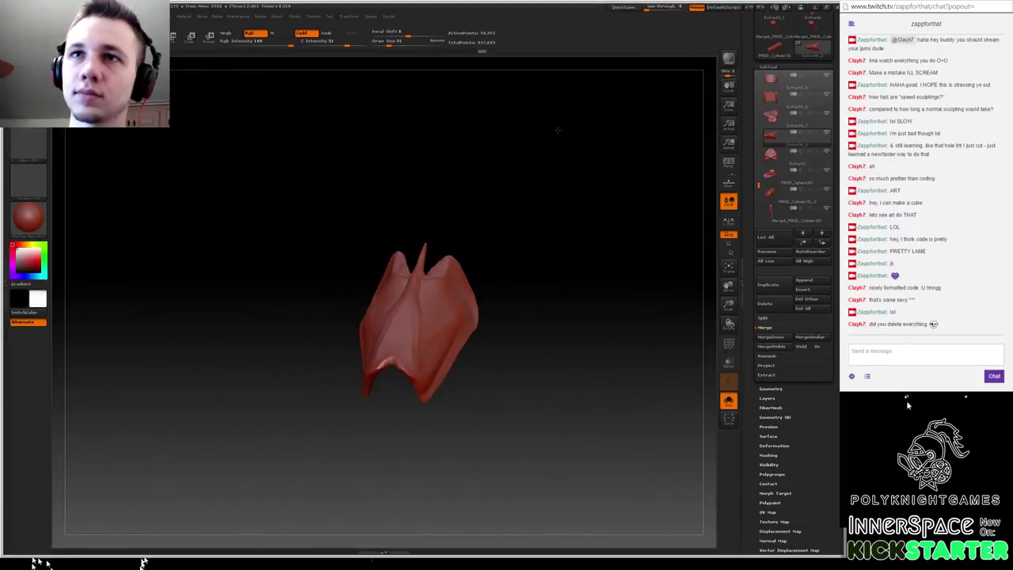
- Show the whole creature to check the tail plate in context, and isolate the plate again
drag(557, 193, 512, 199)
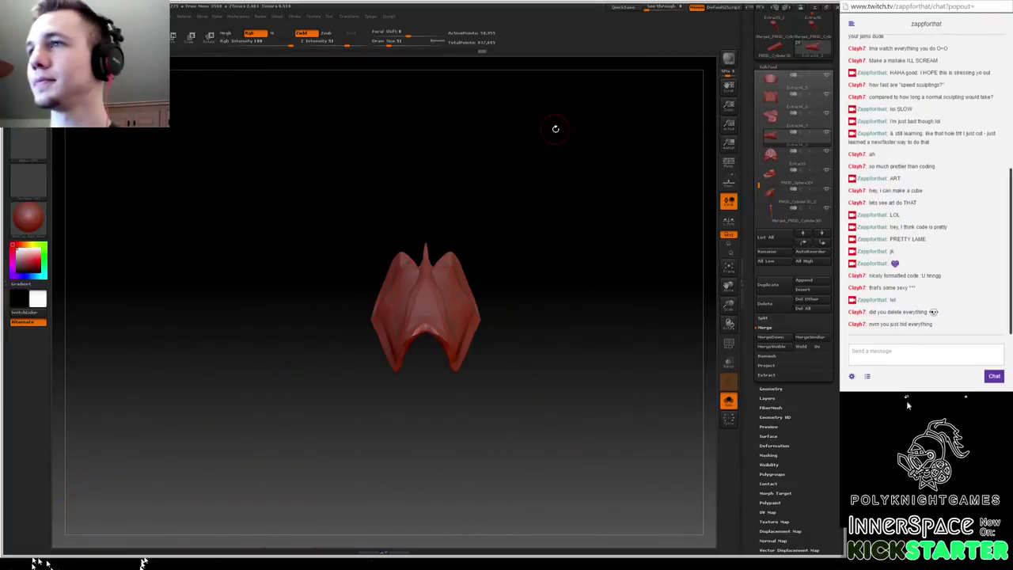
mouse_move(570, 231)
mouse_down()
mouse_move(565, 272)
mouse_move(581, 301)
mouse_move(578, 234)
mouse_move(588, 232)
mouse_up()
click(727, 404)
alt+drag(625, 376, 626, 315)
alt+drag(611, 407, 630, 463)
click(729, 401)
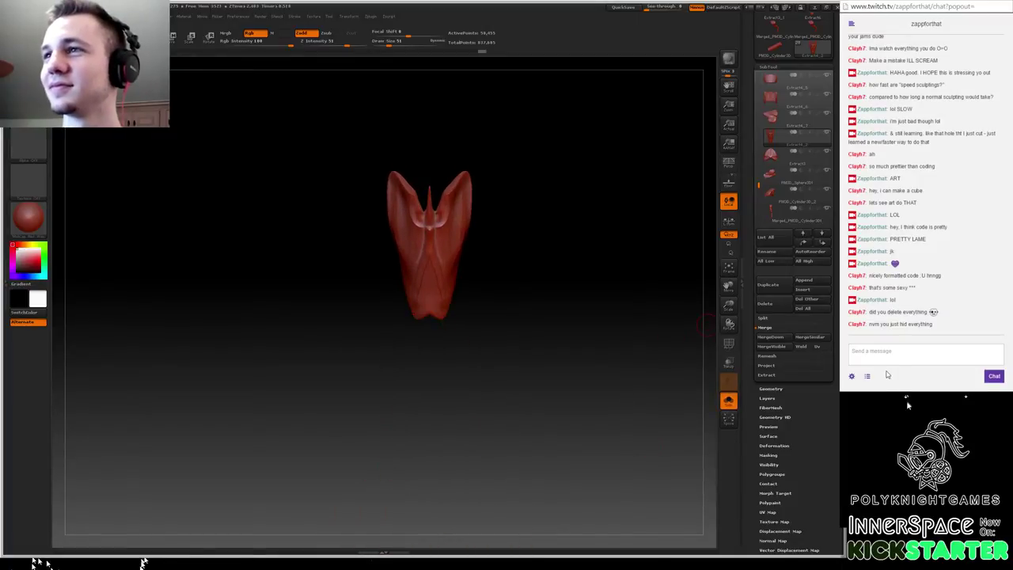
- Switch to the Twitch chat and send "lol yeah, decided it wasn't good enough" and "gonna start over"
click(888, 358)
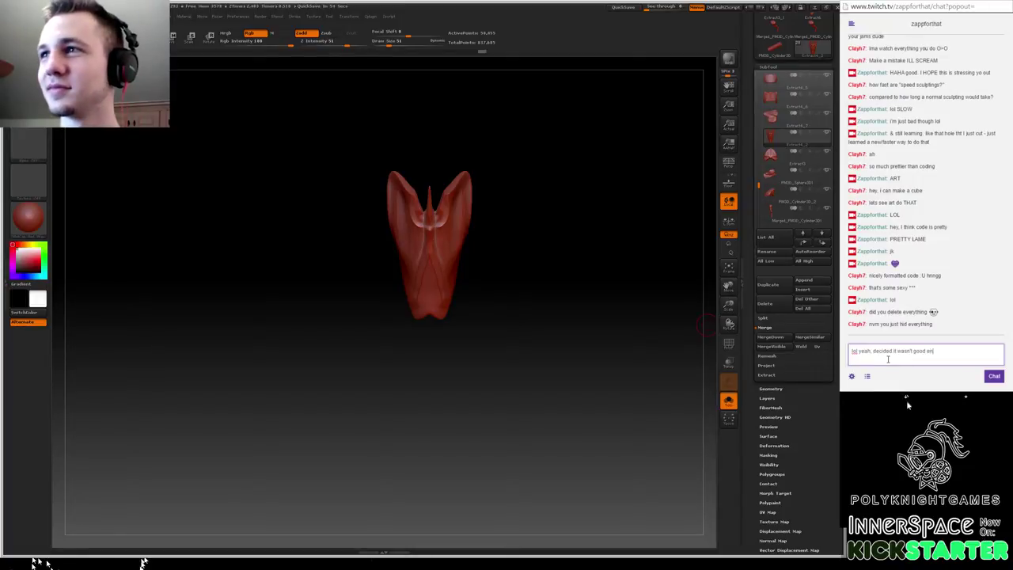
text(lol yeah, decided it wasn't good enough)
key(Return)
text(gonna start over)
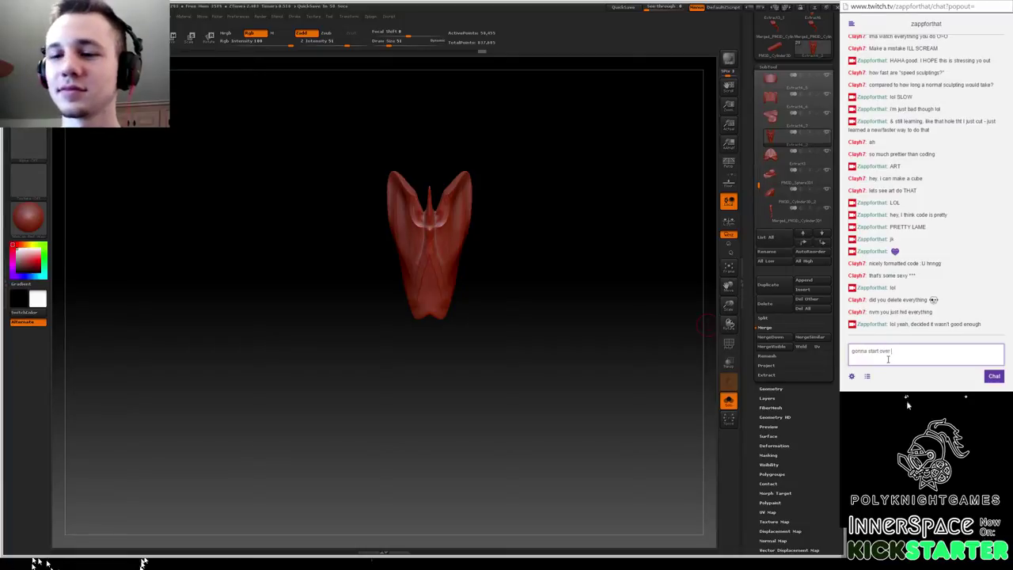
key(Return)
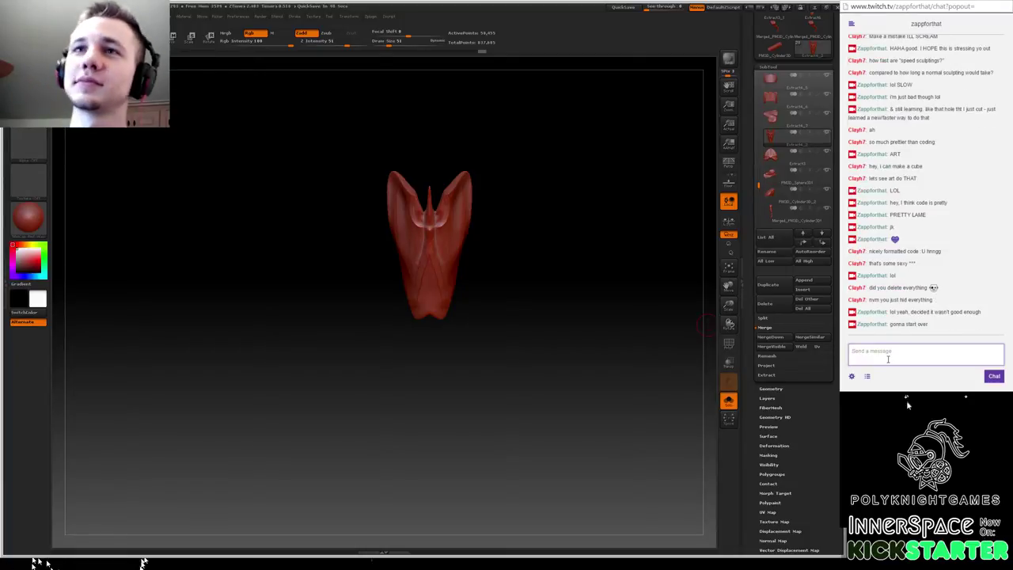
- Return to ZBrush and carve symmetrical grooves along the tail plate's central ridge and lower surface with the DamStandard brush
click(598, 201)
drag(572, 168, 558, 265)
key(b)
key(d)
key(s)
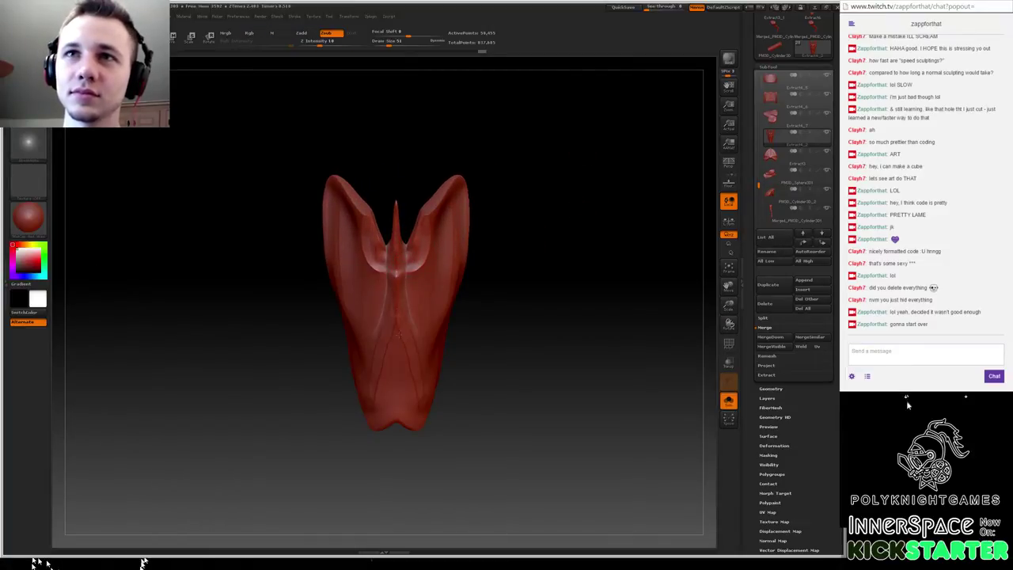
drag(491, 262, 452, 260)
drag(539, 214, 529, 195)
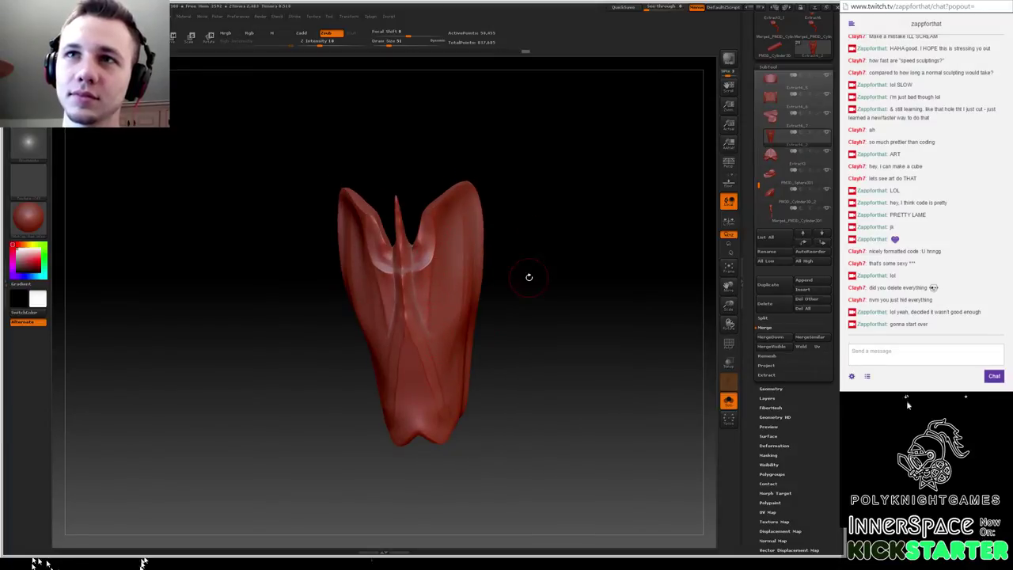
drag(528, 277, 456, 314)
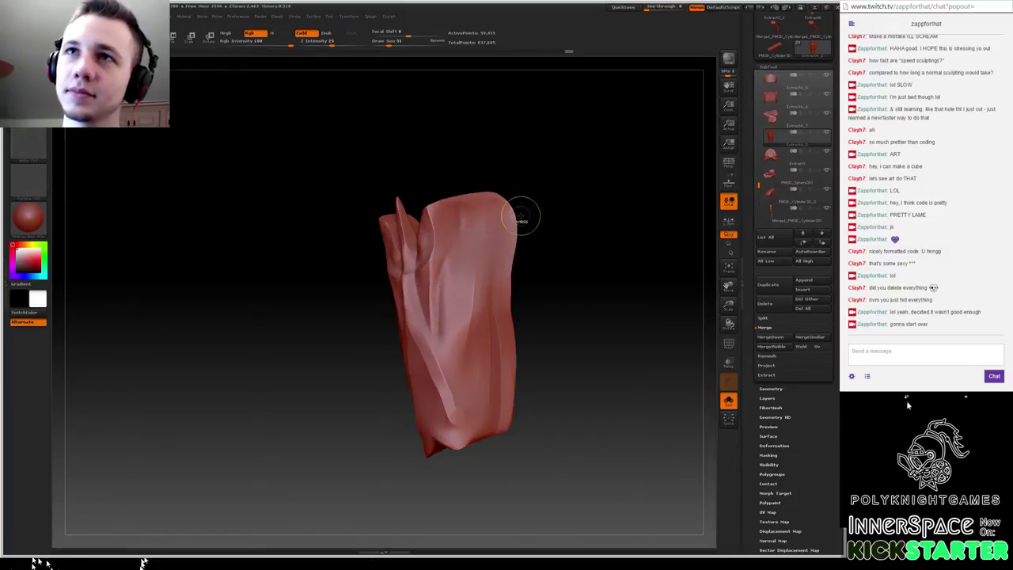
mouse_move(563, 271)
alt+mouse_down()
mouse_move(469, 265)
mouse_move(585, 258)
alt+mouse_up()
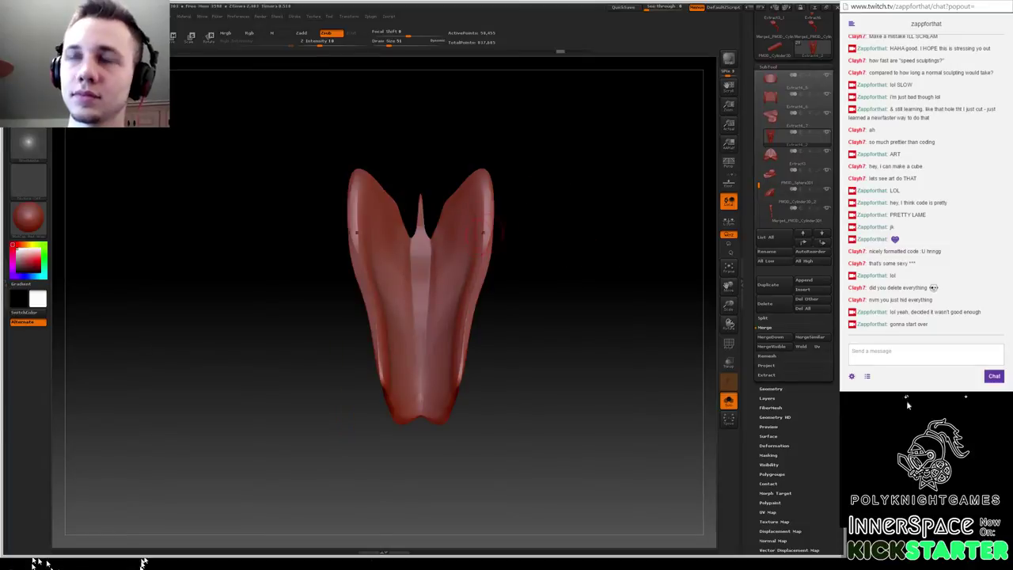
- Reshape the outer flares of the tail plate with the Move brush and remesh the plate
mouse_move(559, 209)
mouse_down()
mouse_move(526, 196)
mouse_move(390, 217)
mouse_move(388, 200)
mouse_move(356, 231)
mouse_up()
key(b)
key(m)
key(v)
key(space)
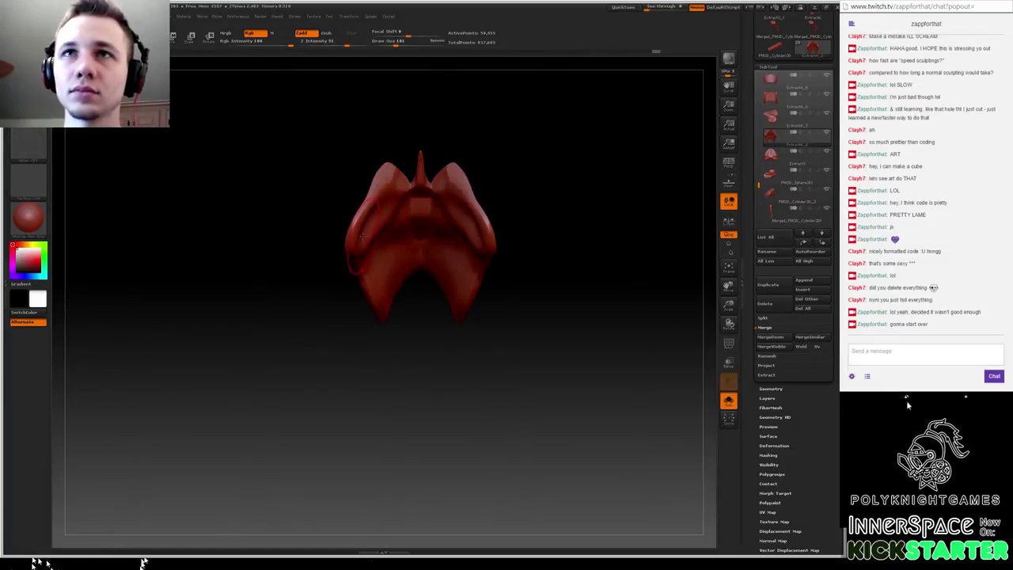
mouse_move(283, 194)
mouse_down()
mouse_move(267, 186)
mouse_move(323, 176)
mouse_up()
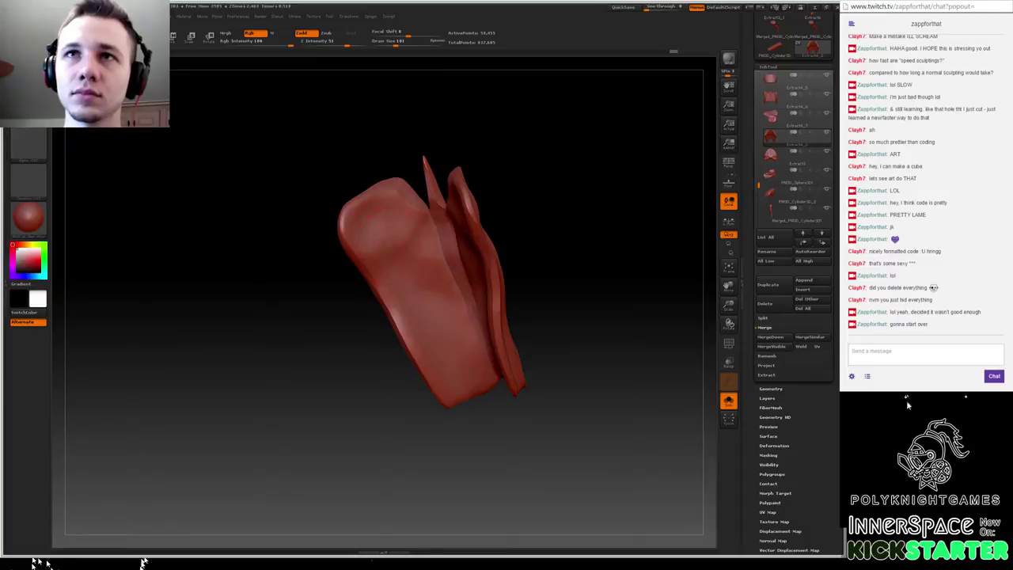
ctrl+drag(261, 207, 272, 275)
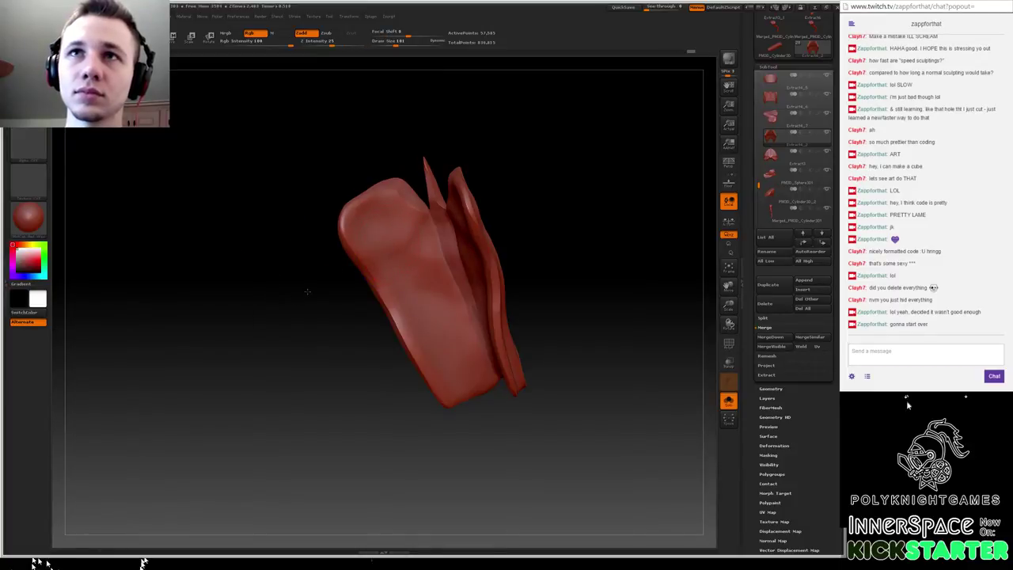
- Try to clip the inner edge of the tail plate's fork with a bent clip curve
mouse_move(291, 199)
mouse_down()
mouse_move(356, 190)
mouse_move(357, 211)
mouse_up()
key(b)
key(c)
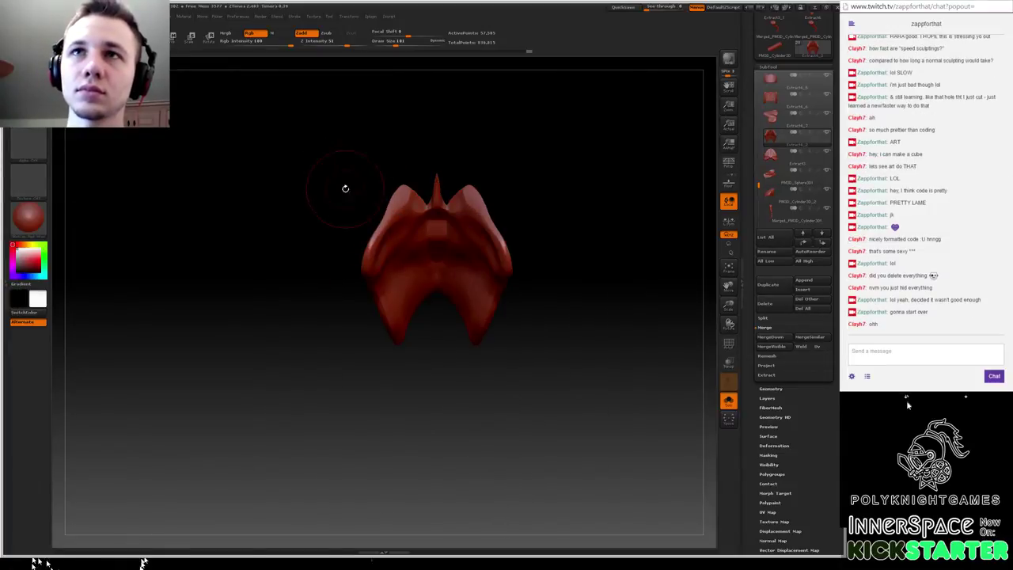
mouse_move(345, 189)
mouse_down()
mouse_move(325, 116)
mouse_move(295, 166)
mouse_move(341, 124)
mouse_move(328, 117)
mouse_move(361, 138)
mouse_up()
mouse_move(407, 249)
ctrl+shift+mouse_down()
mouse_move(391, 149)
mouse_move(356, 104)
ctrl+shift+mouse_up()
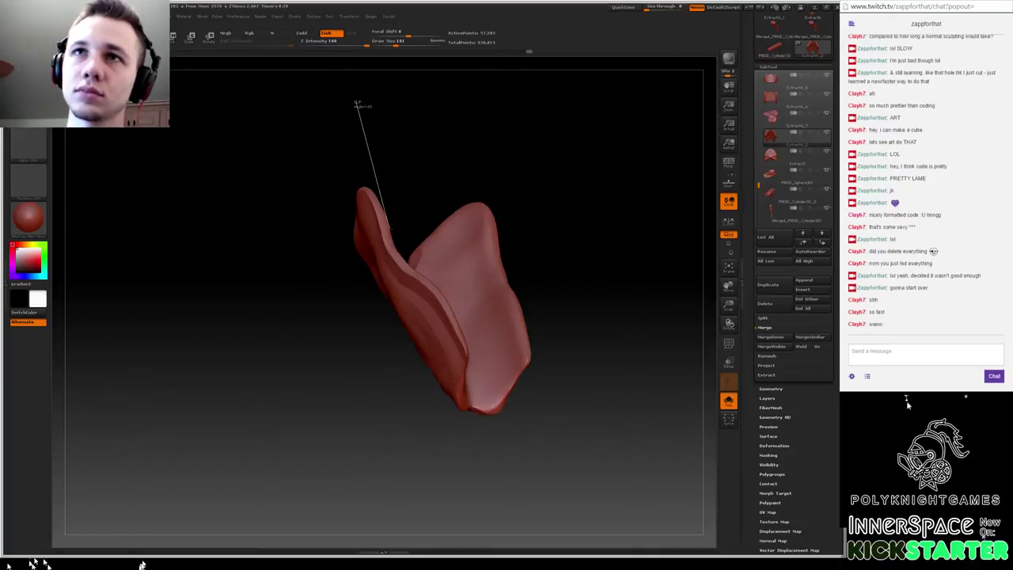
ctrl+shift+drag(391, 229, 431, 226)
mouse_move(435, 177)
mouse_down()
mouse_move(443, 161)
mouse_move(461, 175)
mouse_move(547, 169)
mouse_move(533, 151)
mouse_move(480, 235)
mouse_move(569, 123)
mouse_move(529, 193)
mouse_move(525, 168)
mouse_move(524, 201)
mouse_up()
key(ctrl+z)
- Clip angular notches into the end edge of the plate's flared side prongs and remesh the plate
mouse_move(570, 173)
mouse_down()
mouse_move(534, 232)
mouse_move(548, 200)
mouse_move(539, 243)
mouse_move(563, 230)
mouse_move(615, 232)
mouse_up()
mouse_move(485, 167)
alt+mouse_down()
mouse_move(454, 204)
mouse_move(430, 209)
mouse_move(423, 233)
mouse_move(418, 214)
mouse_move(423, 235)
alt+mouse_up()
ctrl+shift+drag(478, 274, 472, 278)
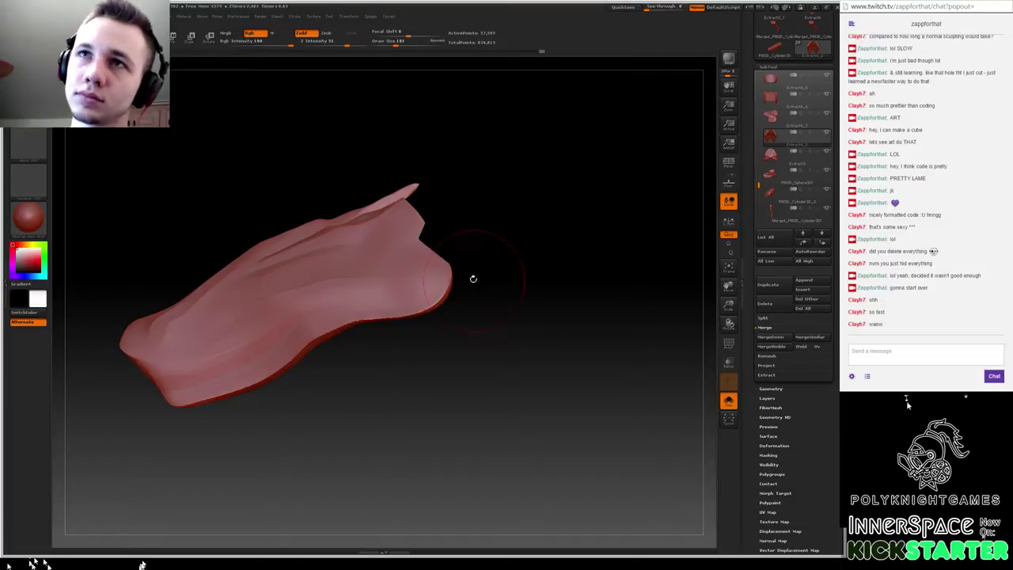
ctrl+shift+drag(457, 219, 433, 255)
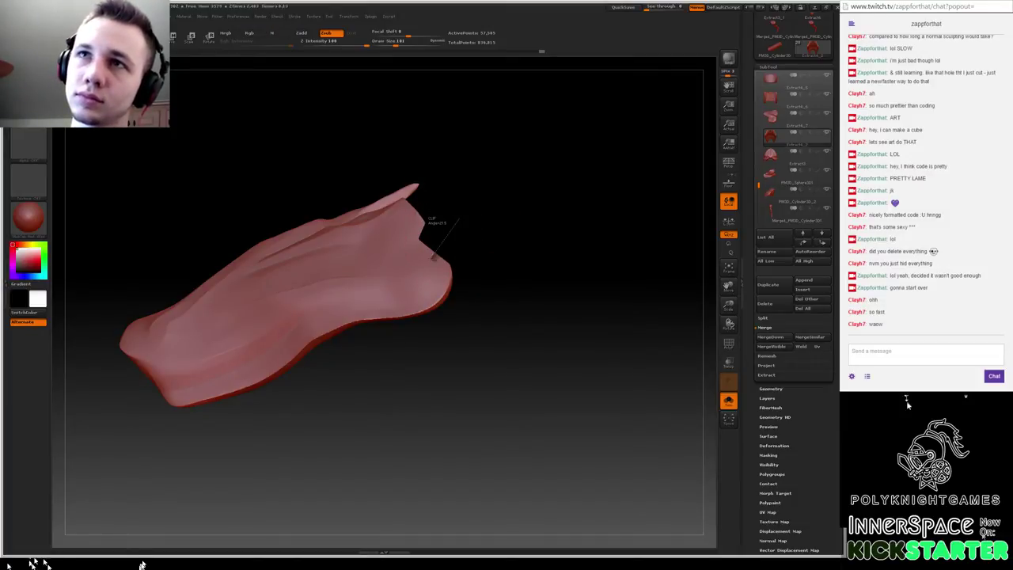
ctrl+shift+drag(465, 300, 464, 301)
ctrl+drag(502, 214, 510, 281)
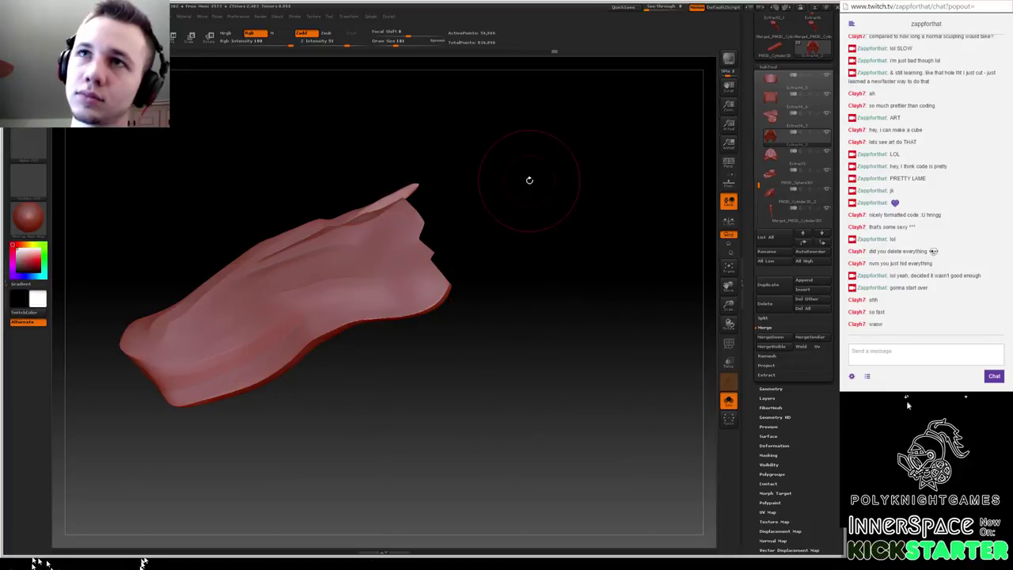
- Clip off the rounded lower corner of the plate's flared side prongs and remesh the plate
mouse_move(529, 181)
mouse_down()
mouse_move(496, 210)
mouse_move(543, 215)
mouse_move(529, 192)
mouse_up()
alt+drag(501, 217, 541, 196)
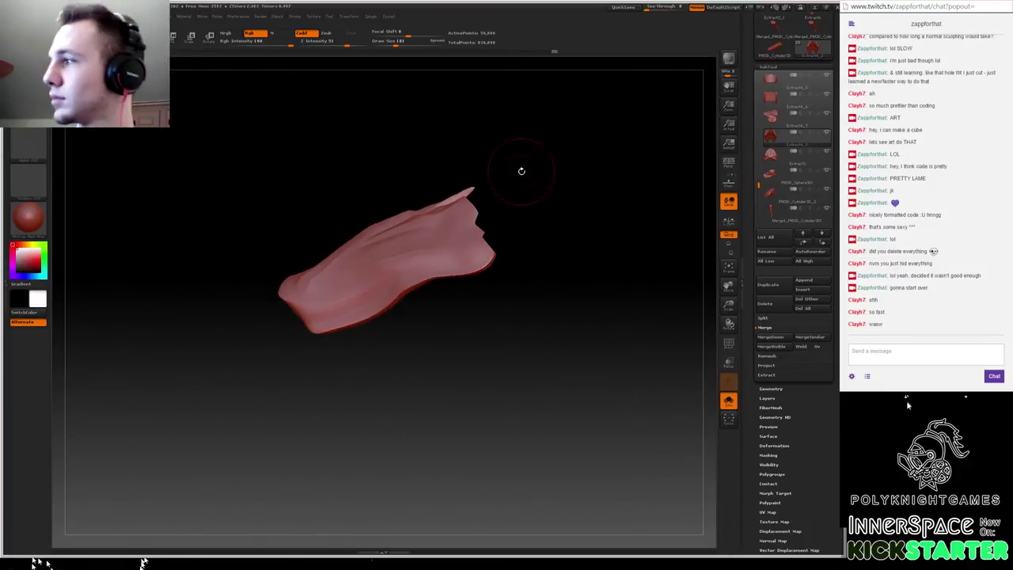
mouse_move(532, 242)
ctrl+shift+mouse_down()
mouse_move(456, 299)
mouse_move(443, 274)
mouse_move(394, 311)
mouse_move(405, 307)
mouse_move(408, 276)
ctrl+shift+mouse_up()
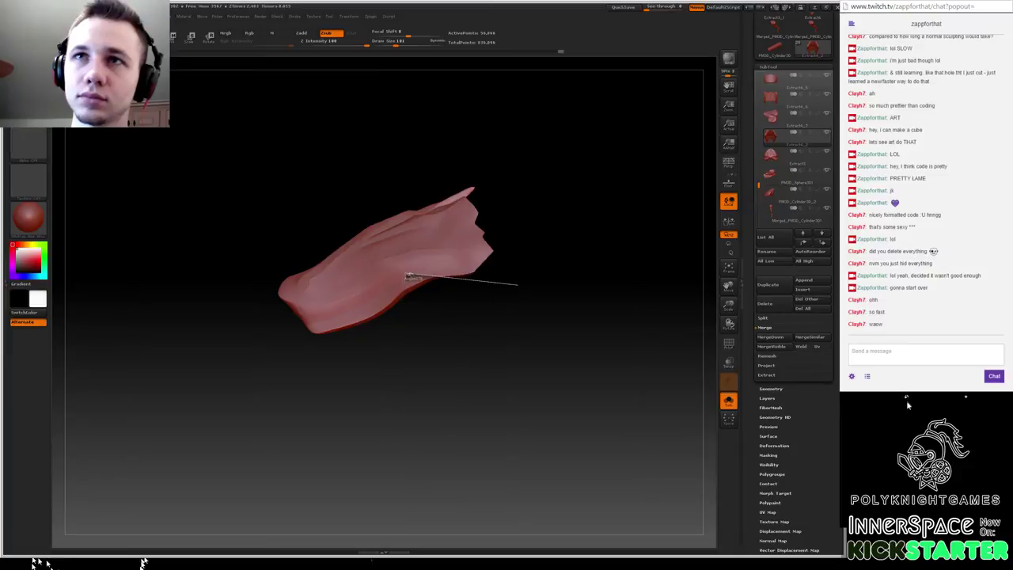
ctrl+shift+drag(403, 316, 436, 373)
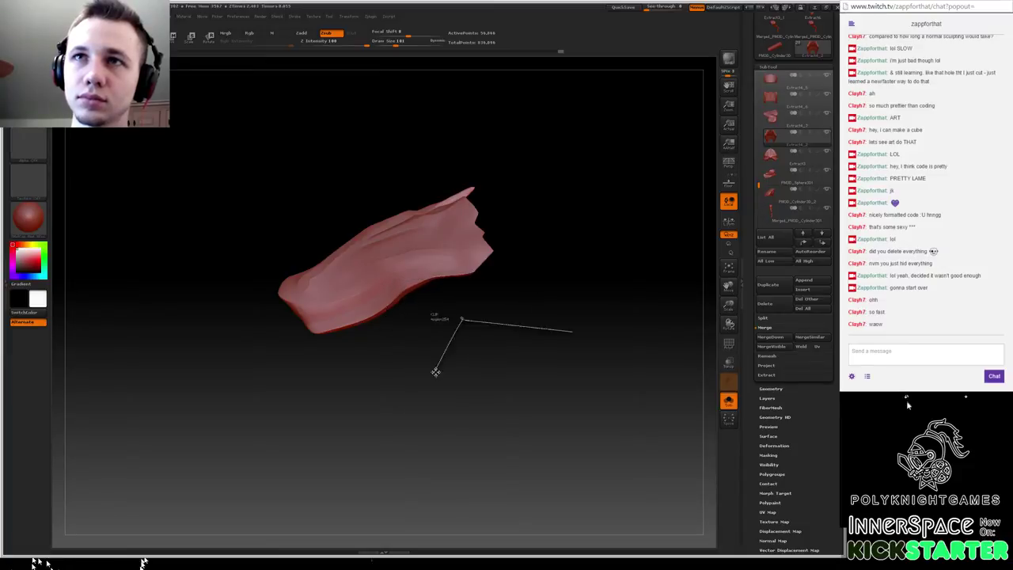
ctrl+shift+drag(510, 264, 427, 277)
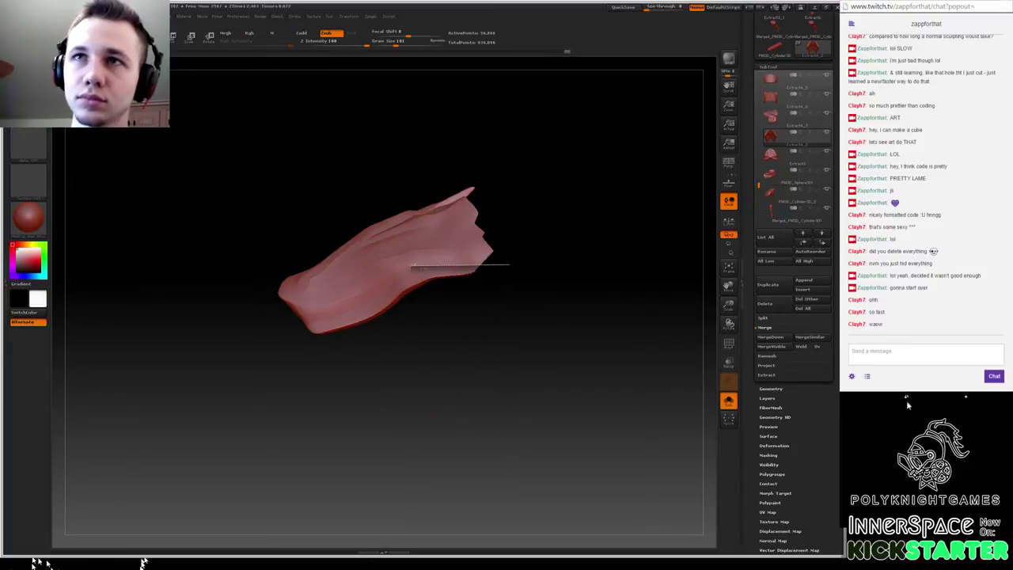
ctrl+shift+drag(381, 336, 487, 295)
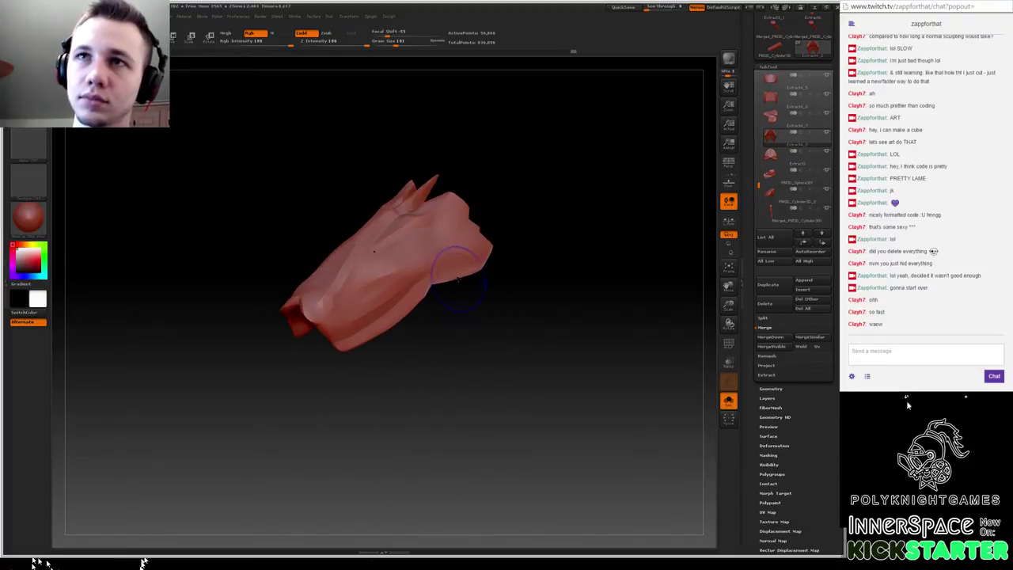
ctrl+drag(535, 236, 488, 323)
- Clip an angular notch into the long side edge of the tail plate, behind the flared prongs
ctrl+shift+drag(499, 275, 420, 285)
ctrl+shift+drag(413, 320, 404, 321)
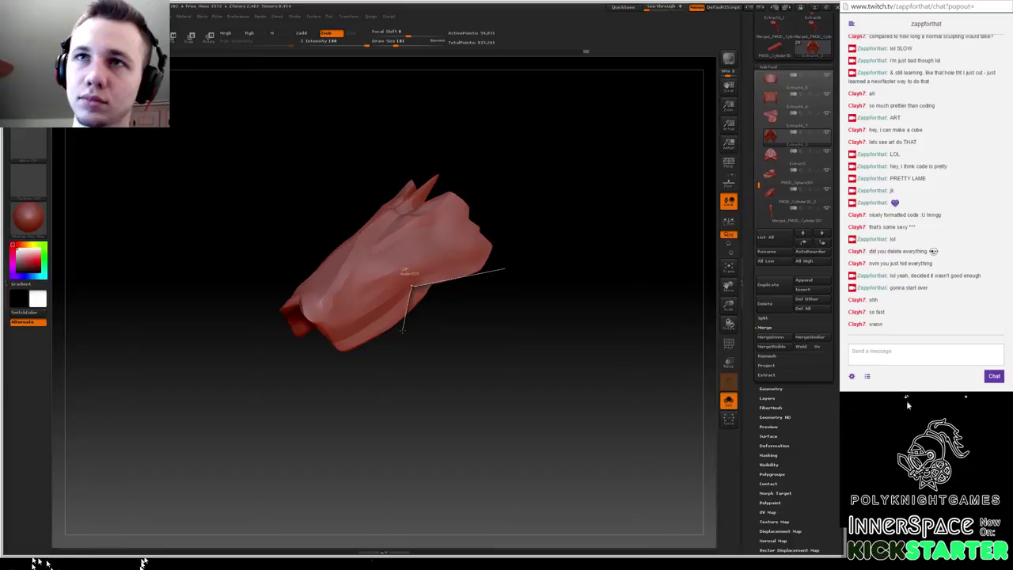
ctrl+shift+drag(402, 333, 405, 331)
mouse_move(512, 321)
mouse_down()
mouse_move(496, 199)
mouse_move(500, 263)
mouse_up()
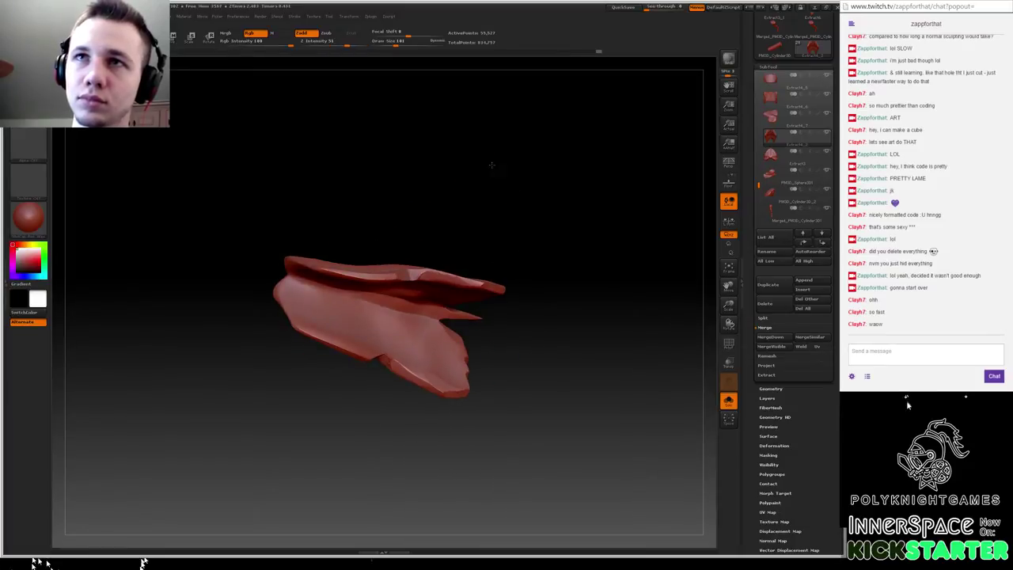
drag(492, 166, 330, 217)
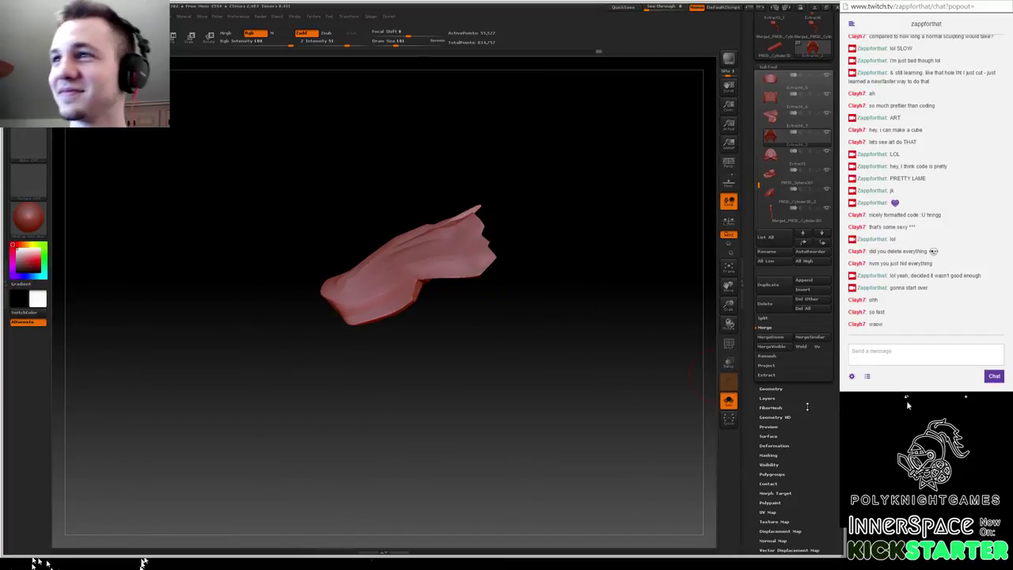
- Switch to the Twitch chat and send "lol"
click(866, 356)
text(lol)
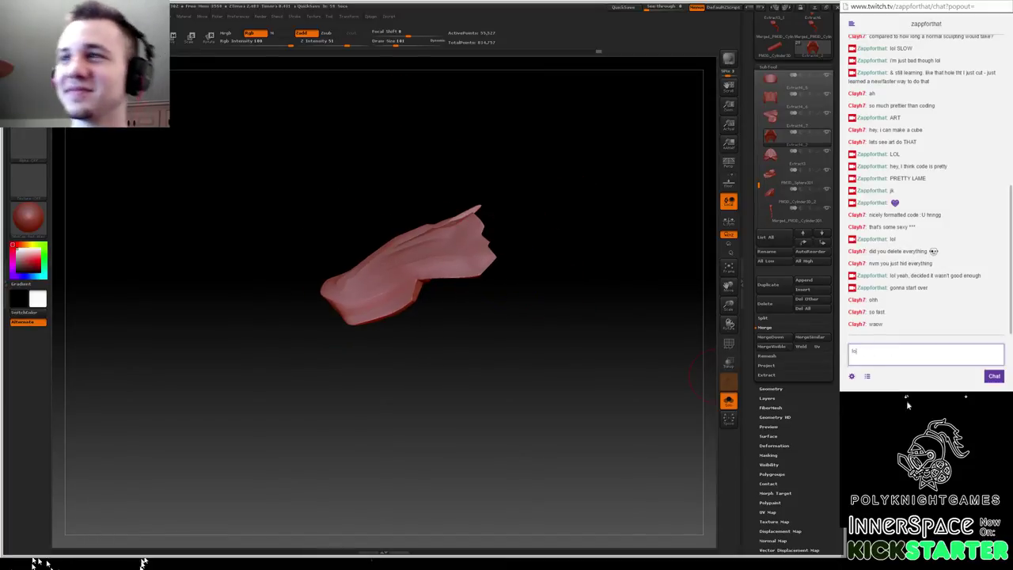
key(Return)
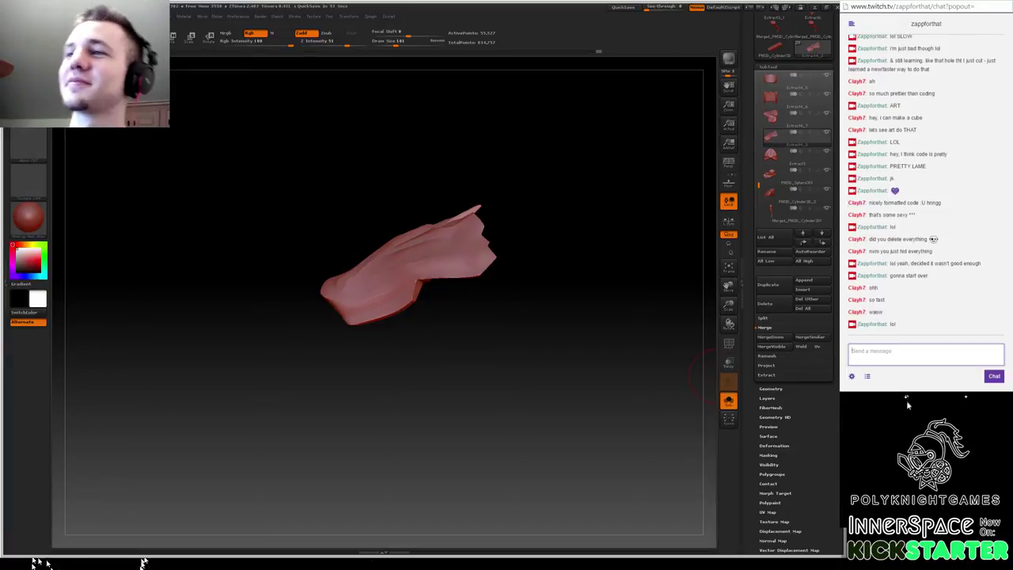
- Return to ZBrush and try to pull the tail plate's lower front edges inward with the Move brush
shift+drag(540, 186, 570, 186)
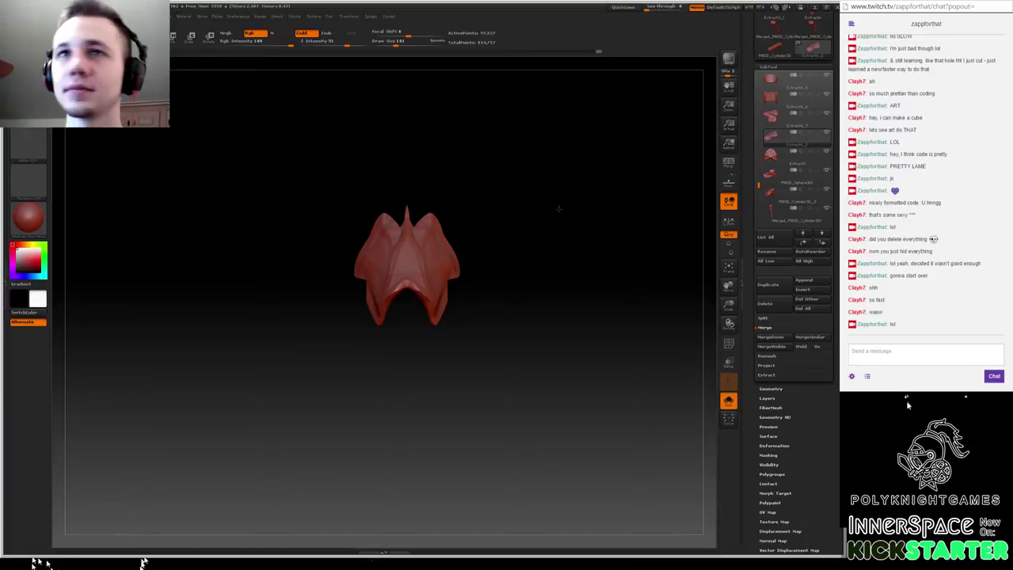
mouse_move(559, 209)
mouse_down()
mouse_move(563, 147)
mouse_move(549, 161)
mouse_move(546, 215)
mouse_up()
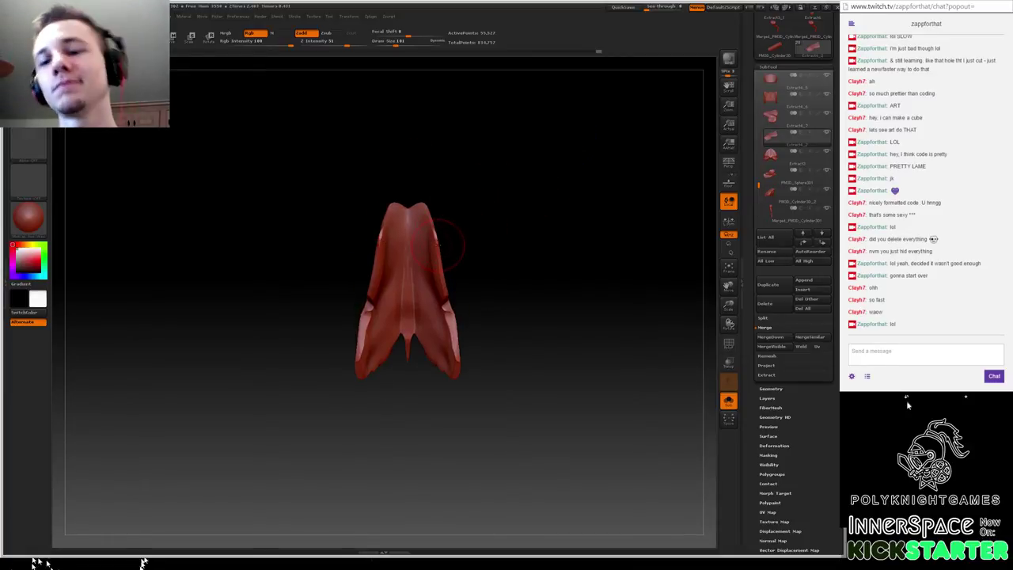
key(b)
key(m)
key(v)
mouse_move(484, 172)
mouse_down()
mouse_move(486, 242)
mouse_move(451, 273)
mouse_up()
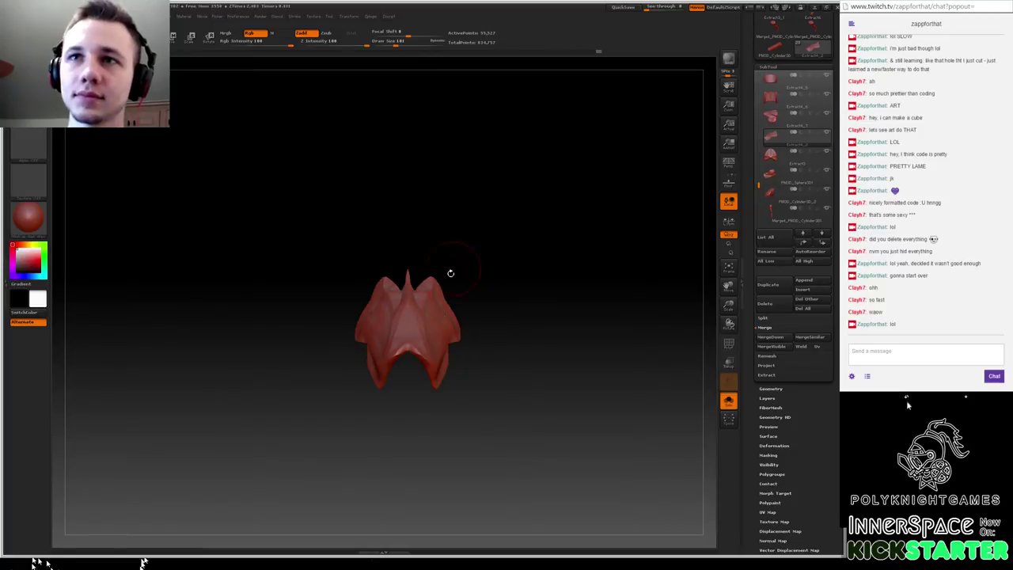
mouse_move(435, 387)
mouse_down()
mouse_move(417, 391)
mouse_move(428, 388)
mouse_move(418, 378)
mouse_move(420, 387)
mouse_move(405, 389)
mouse_up()
key(ctrl+z)
key(ctrl+z)
key(ctrl+z)
key(ctrl+z)
- Try to pull the plate's side edges inward using the Move brush at a draw size of 64
key(space)
click(429, 381)
drag(518, 355, 528, 211)
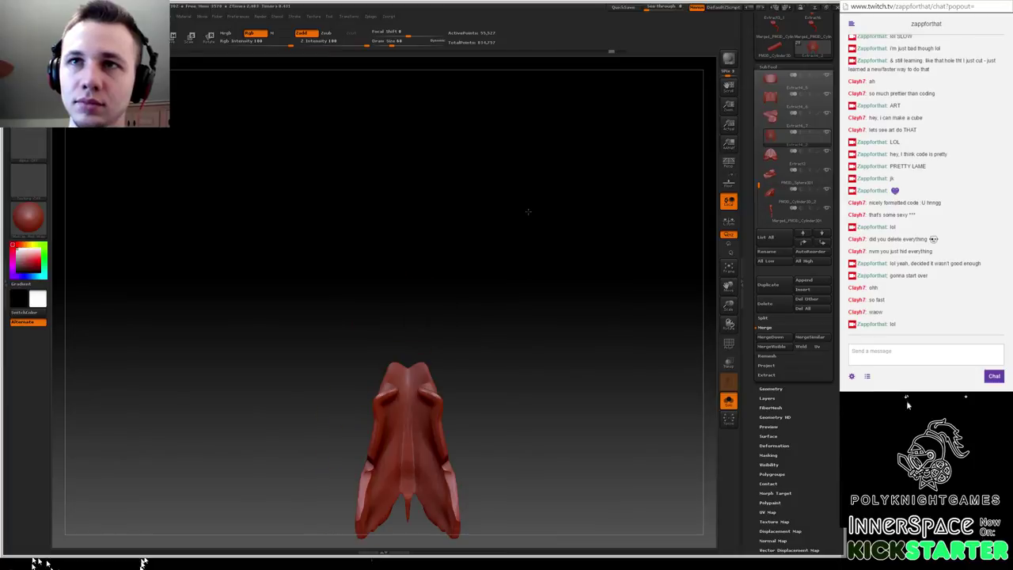
mouse_move(481, 316)
alt+mouse_down()
mouse_move(491, 251)
mouse_move(490, 259)
mouse_move(504, 255)
alt+mouse_up()
key(ctrl+z)
key(ctrl+z)
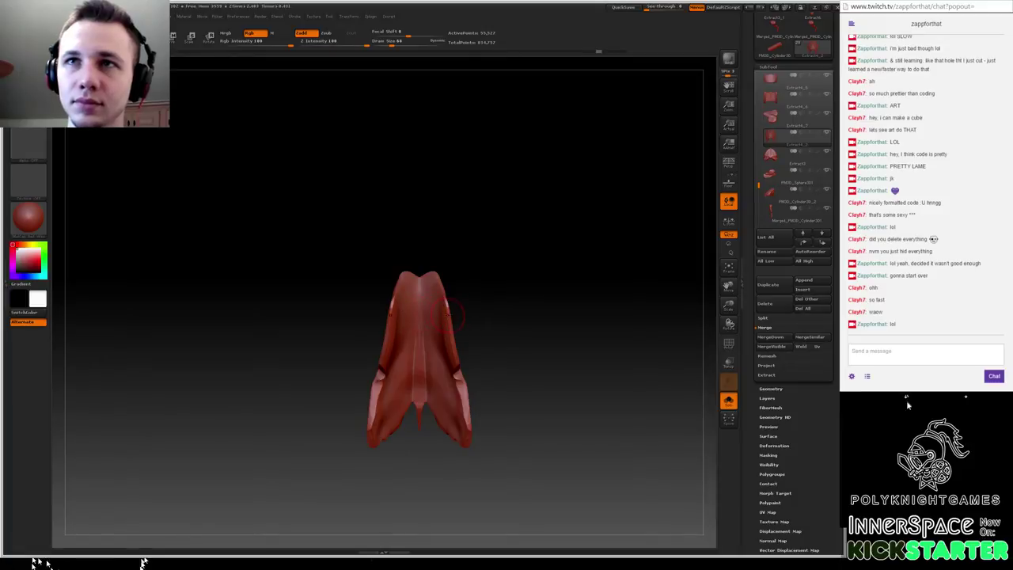
- Pull both side edges inward across the plate's underside with the Move brush until they meet, and remesh to fuse them
mouse_move(449, 315)
mouse_down()
mouse_move(424, 313)
mouse_move(435, 327)
mouse_move(423, 326)
mouse_up()
ctrl+drag(491, 260, 489, 338)
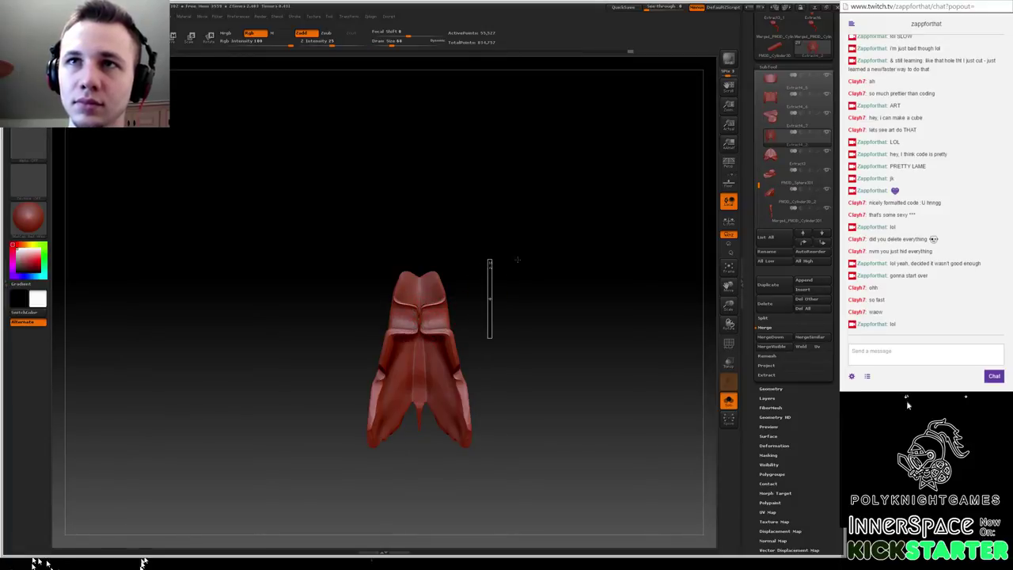
mouse_move(548, 277)
mouse_down()
mouse_move(517, 289)
mouse_move(548, 286)
mouse_up()
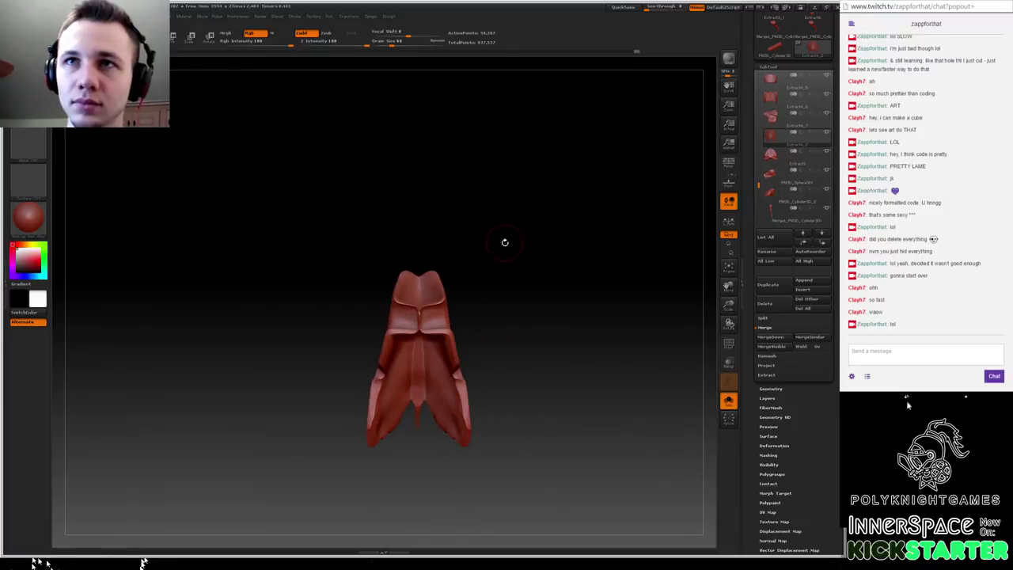
- Smooth the centre seam of the fused bridge and build up its front edge with the ClayBuildup brush
drag(504, 243, 506, 341)
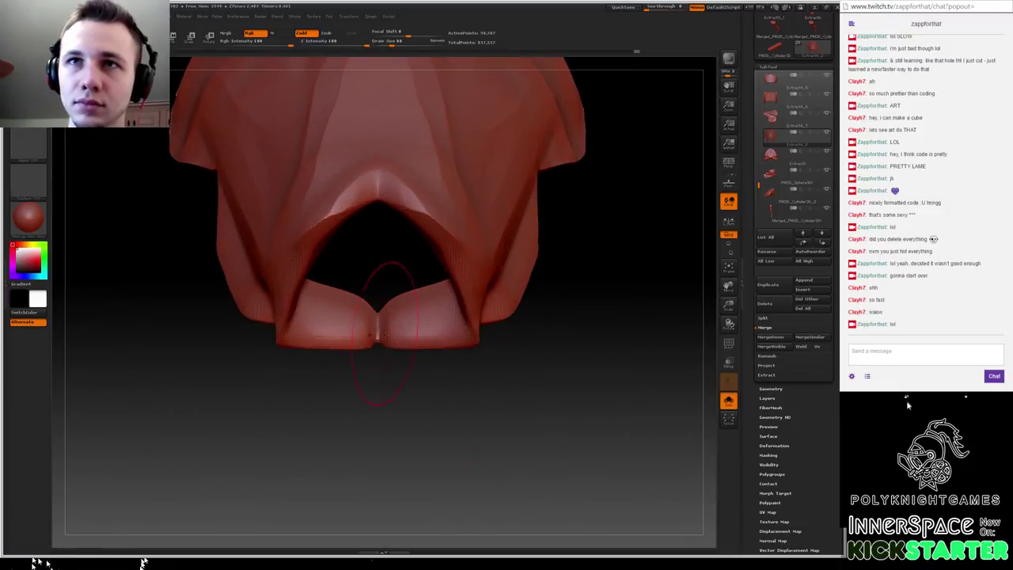
shift+drag(386, 336, 377, 332)
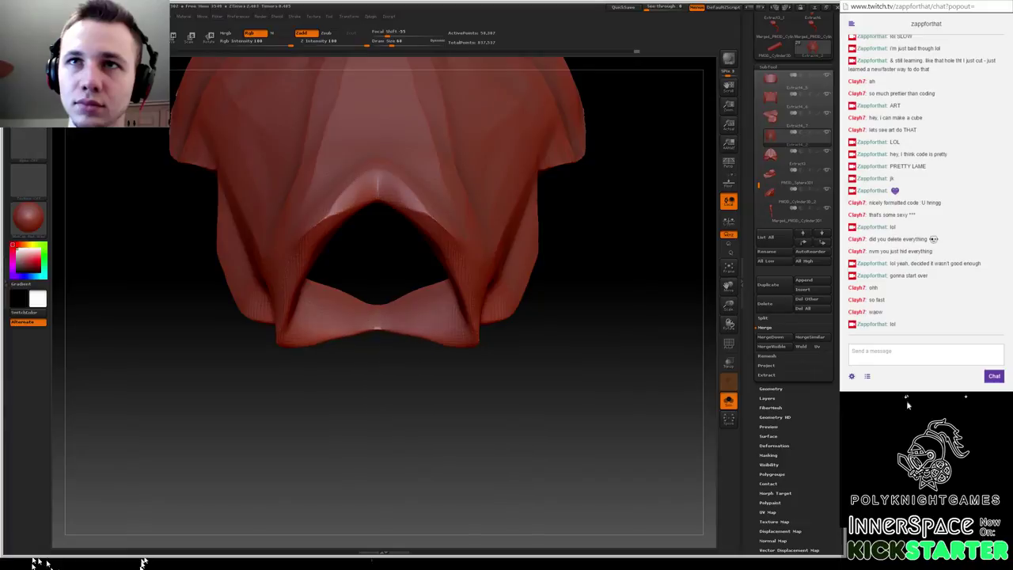
key(b)
key(c)
key(b)
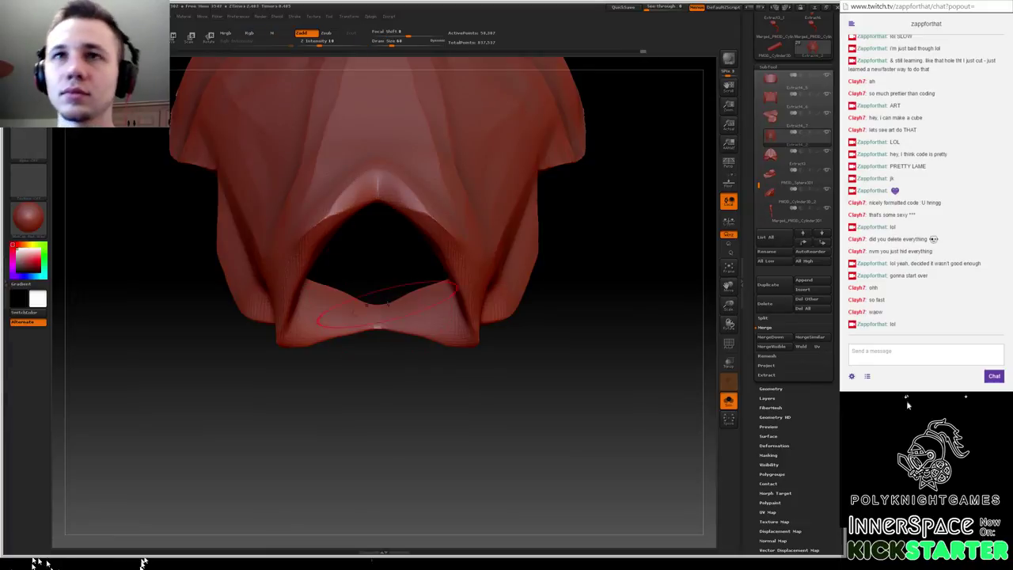
drag(323, 316, 378, 314)
drag(350, 329, 378, 330)
drag(590, 444, 590, 238)
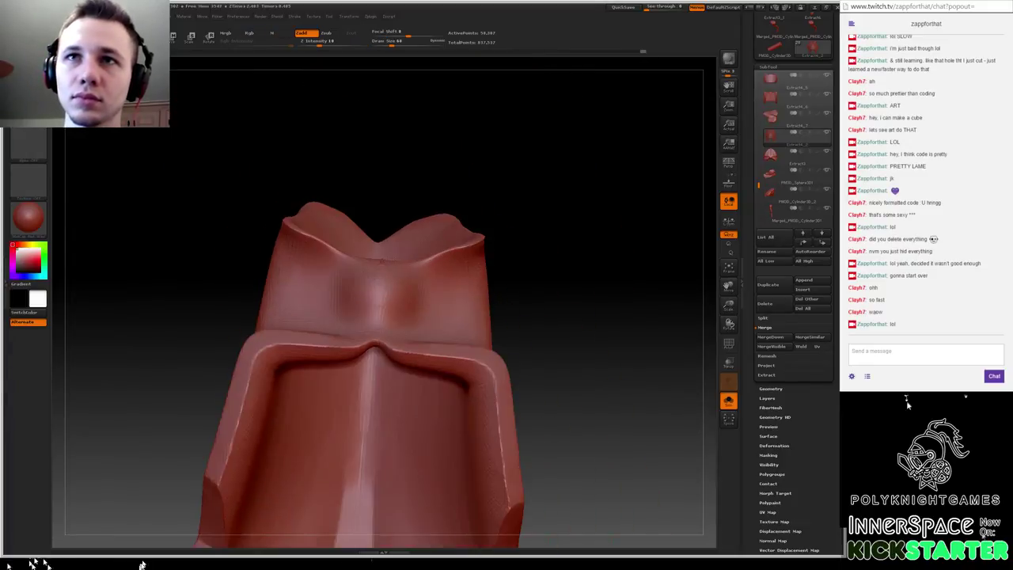
- Fill and smooth the bridge's outer surface and the centre of its rear edge with the ClayBuildup brush
drag(471, 236, 396, 230)
drag(360, 350, 383, 353)
mouse_move(420, 277)
shift+mouse_down()
mouse_move(441, 312)
mouse_move(429, 293)
shift+mouse_up()
key(b)
key(c)
key(b)
mouse_move(413, 332)
mouse_down()
mouse_move(402, 287)
mouse_move(416, 297)
mouse_up()
mouse_move(451, 336)
mouse_down()
mouse_move(465, 269)
mouse_move(455, 345)
mouse_move(415, 342)
mouse_move(431, 310)
mouse_up()
mouse_move(558, 266)
mouse_down()
mouse_move(546, 310)
mouse_move(553, 222)
mouse_up()
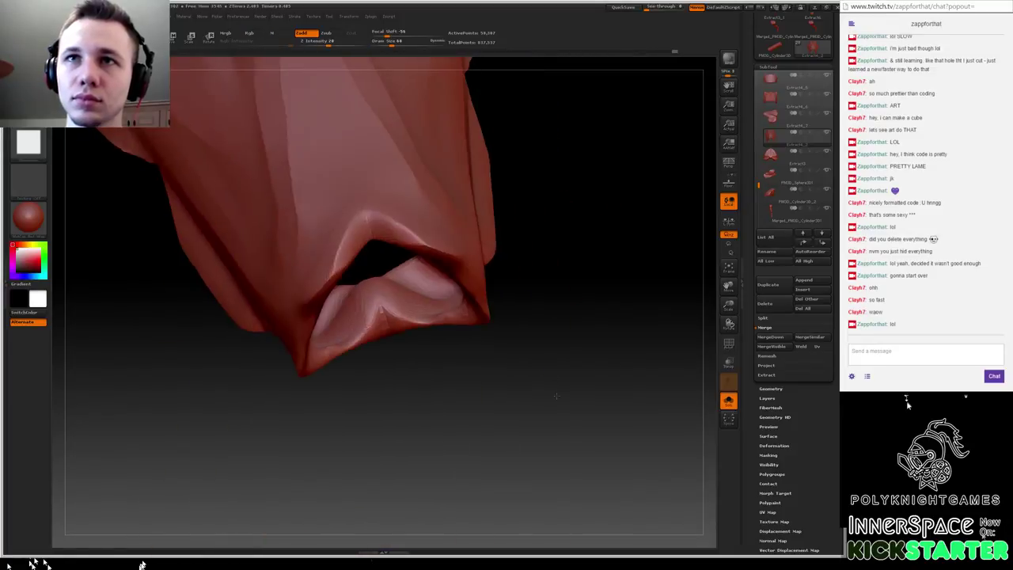
- Smooth the inside of the bridge, thicken its rim with the Inflate brush and remesh the plate
mouse_move(426, 297)
shift+mouse_down()
mouse_move(415, 306)
mouse_move(448, 295)
mouse_move(400, 273)
shift+mouse_up()
key(b)
key(i)
key(n)
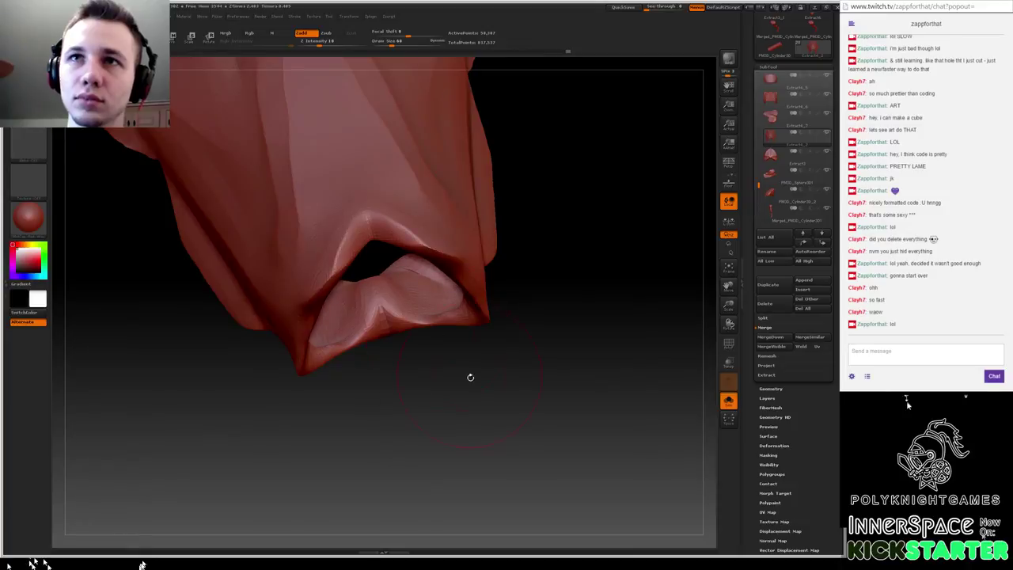
drag(470, 378, 541, 233)
drag(449, 204, 443, 203)
key(space)
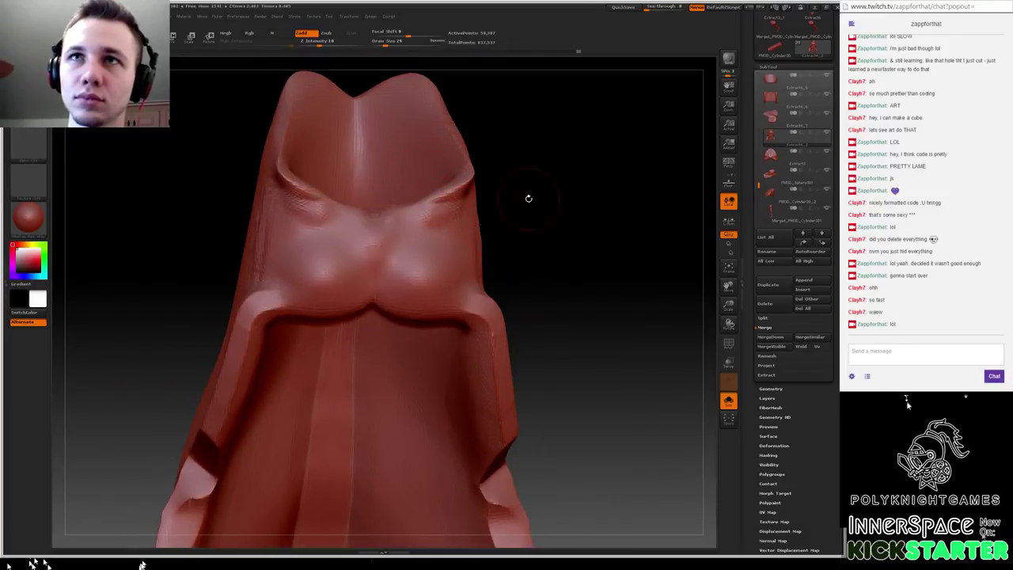
mouse_move(540, 190)
ctrl+mouse_down()
mouse_move(561, 273)
mouse_move(594, 278)
mouse_move(532, 277)
mouse_move(586, 278)
mouse_move(578, 275)
ctrl+mouse_up()
- Undo the bridge's thickening, smoothing, clay build-up and fusing remesh on the plate's underside
key(ctrl+z)
key(ctrl+z)
key(ctrl+z)
key(ctrl+z)
key(ctrl+z)
key(ctrl+z)
key(ctrl+z)
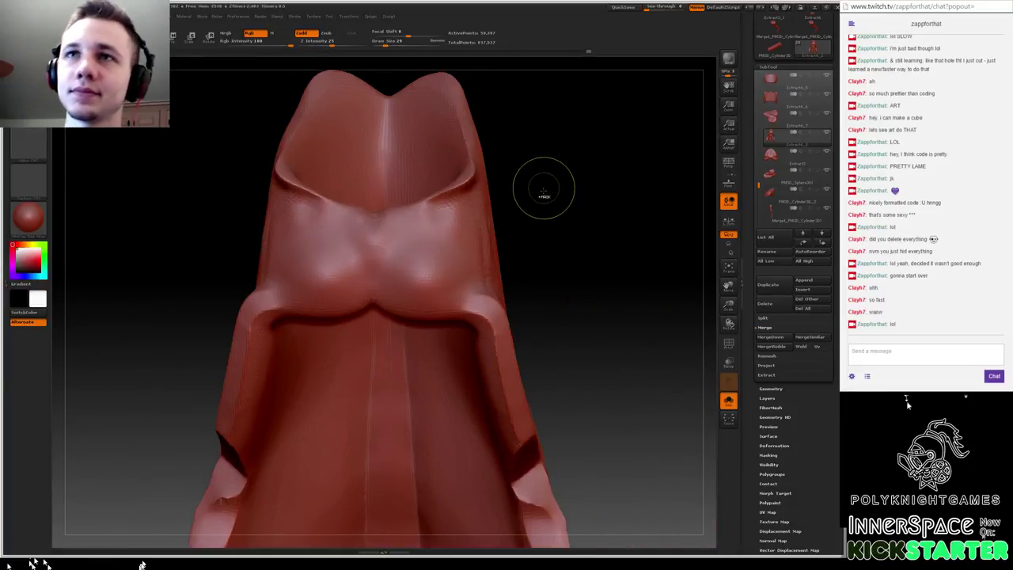
key(ctrl+z)
key(ctrl+z)
key(ctrl+z)
key(ctrl+z)
key(ctrl+z)
key(ctrl+z)
key(ctrl+z)
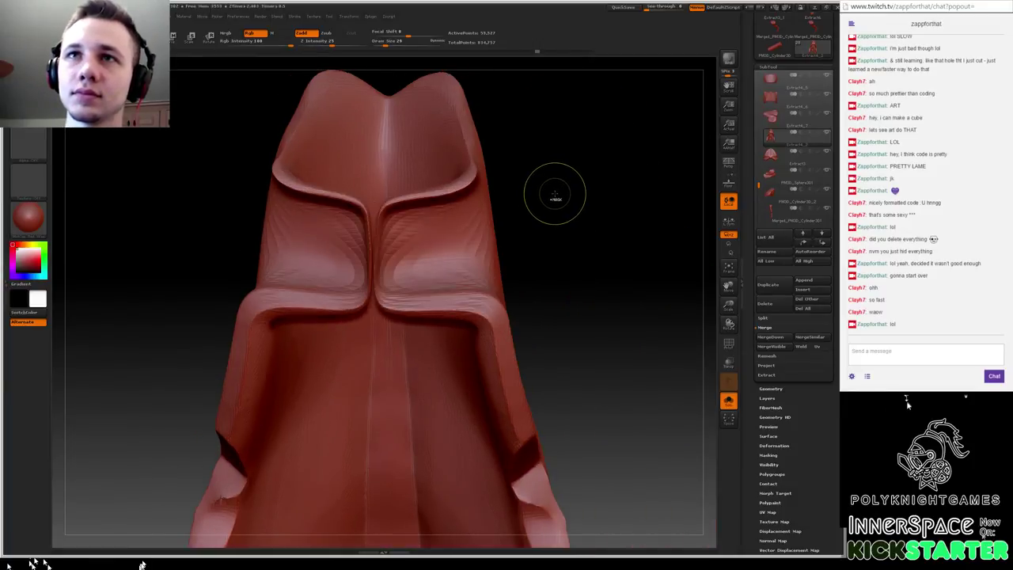
- Undo the inward pulls of both side edges across the plate's underside
key(ctrl+z)
key(ctrl+z)
key(ctrl+z)
key(ctrl+z)
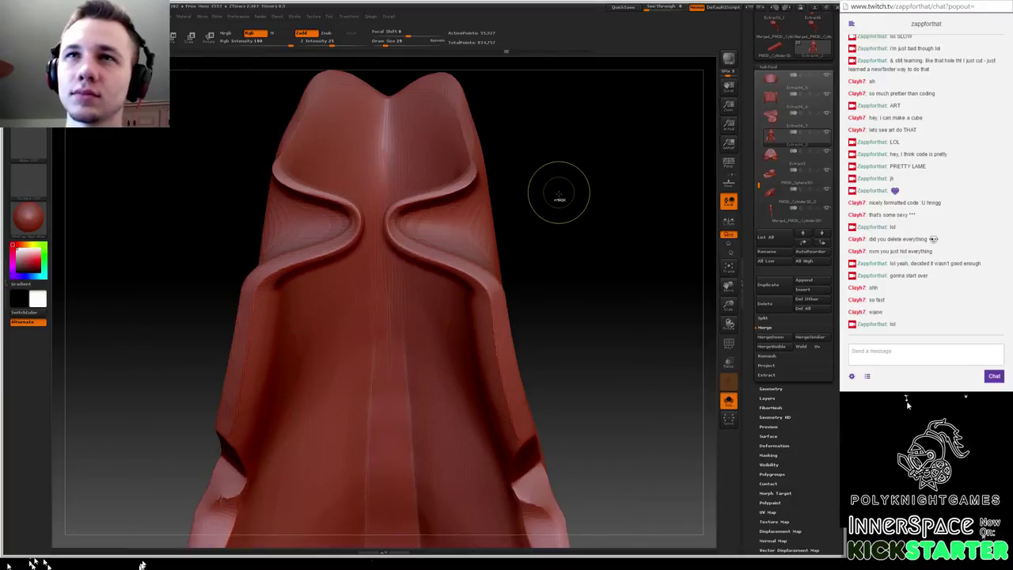
key(ctrl+z)
key(ctrl+z)
key(ctrl+z)
key(ctrl+z)
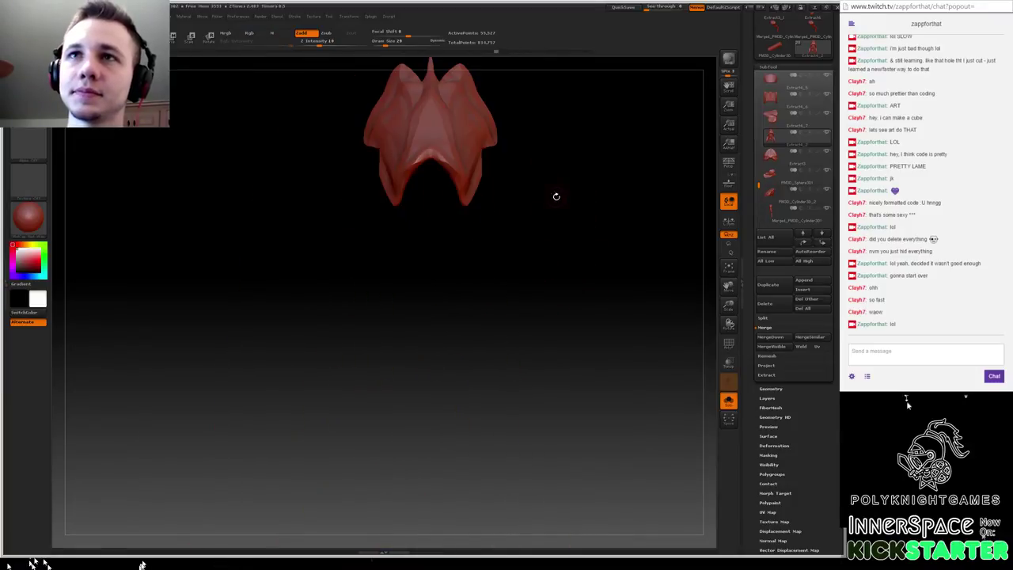
- In side view, clip the bulge off the plate's lower side edge with a bent clip curve between the notch and the front lobe
shift+drag(543, 287, 547, 208)
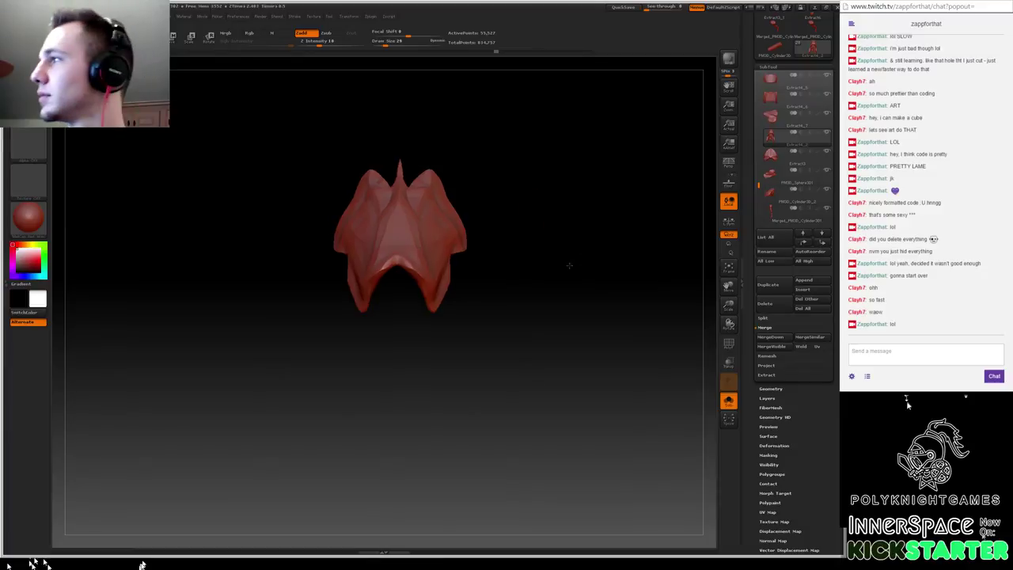
drag(568, 267, 543, 268)
key(shift)
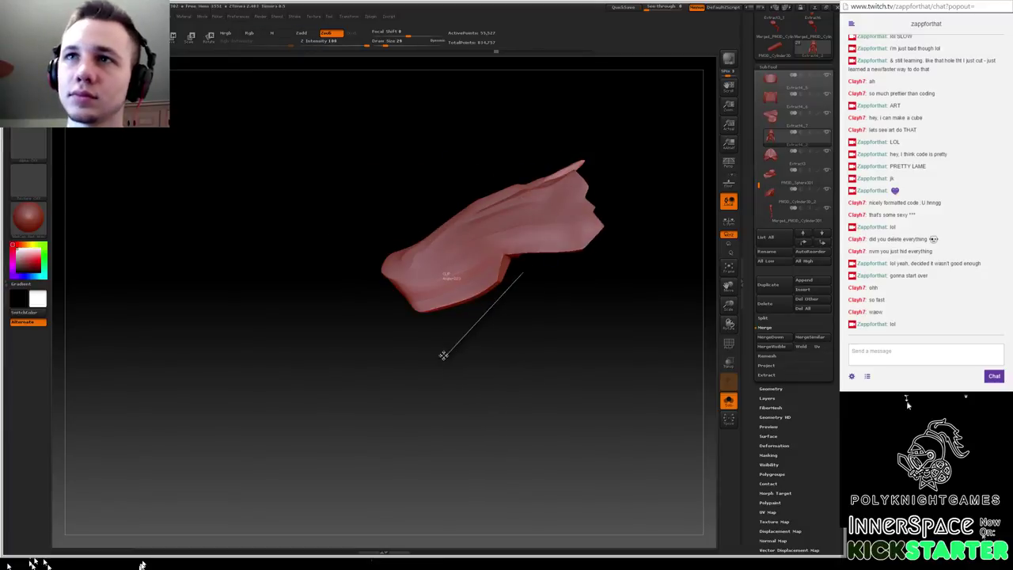
mouse_move(444, 355)
ctrl+shift+mouse_down()
mouse_move(452, 347)
mouse_move(436, 347)
ctrl+shift+mouse_up()
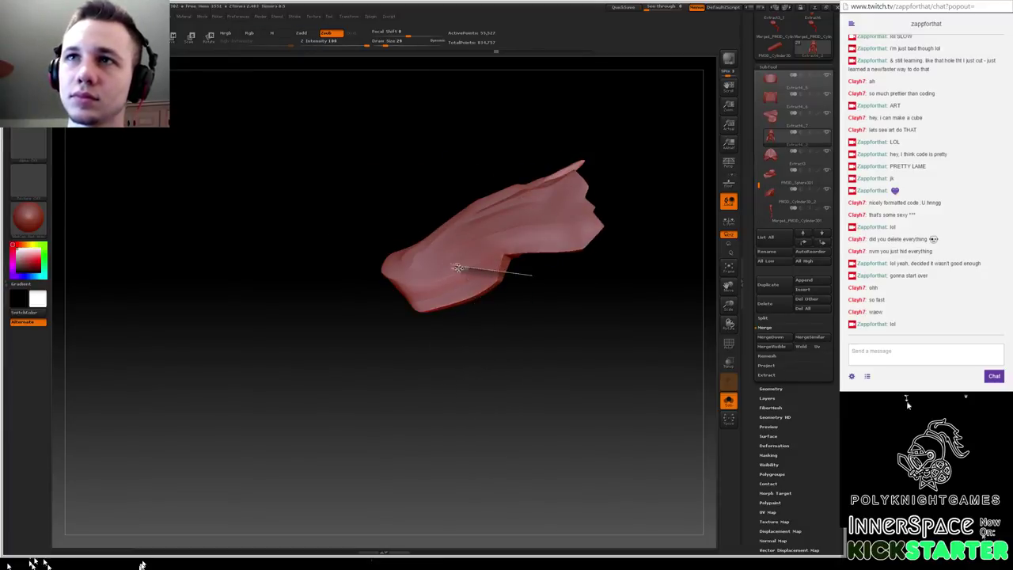
mouse_move(459, 311)
ctrl+shift+mouse_down()
mouse_move(360, 391)
mouse_move(414, 357)
mouse_move(461, 305)
ctrl+shift+mouse_up()
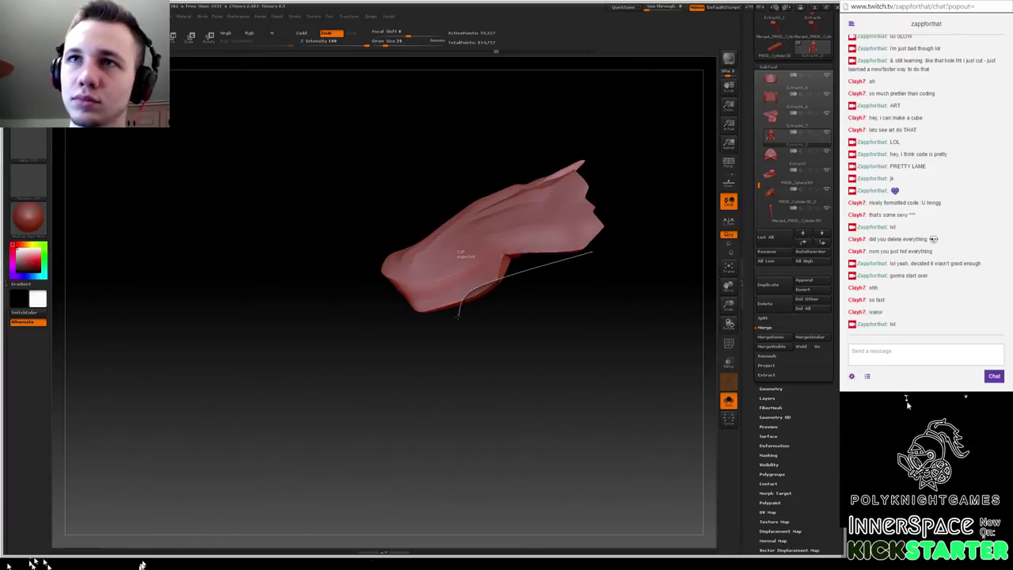
ctrl+shift+drag(431, 340, 369, 365)
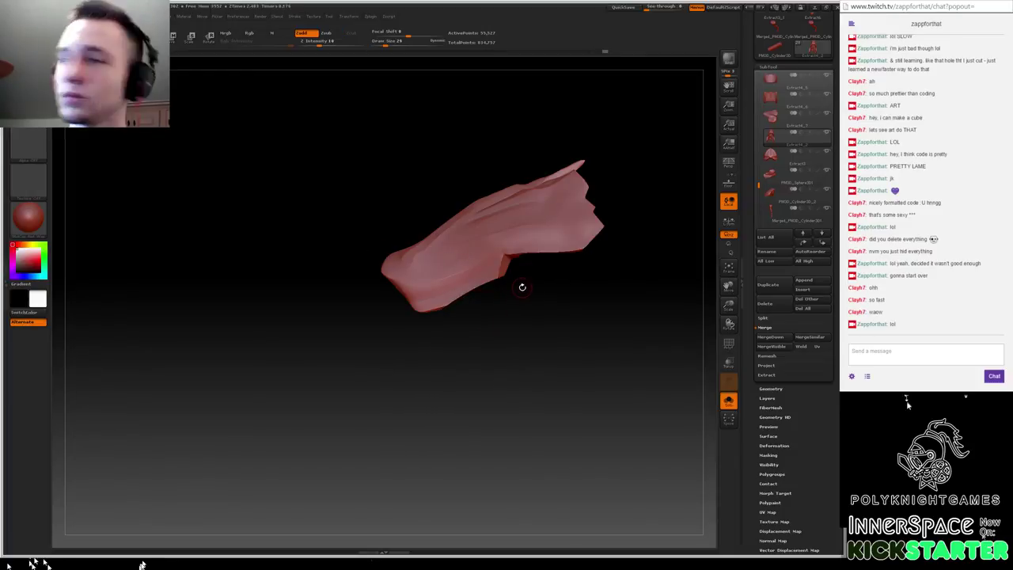
- Clip the same lower side edge deeper with an angled clip curve, leaving a step behind the front lobe
key(ctrl+shift)
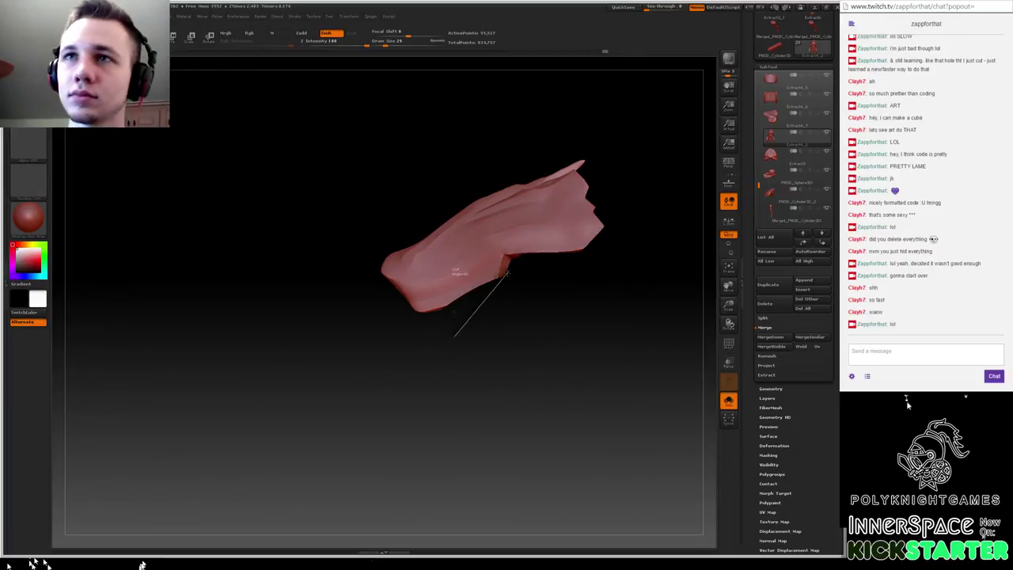
ctrl+shift+drag(454, 335, 404, 390)
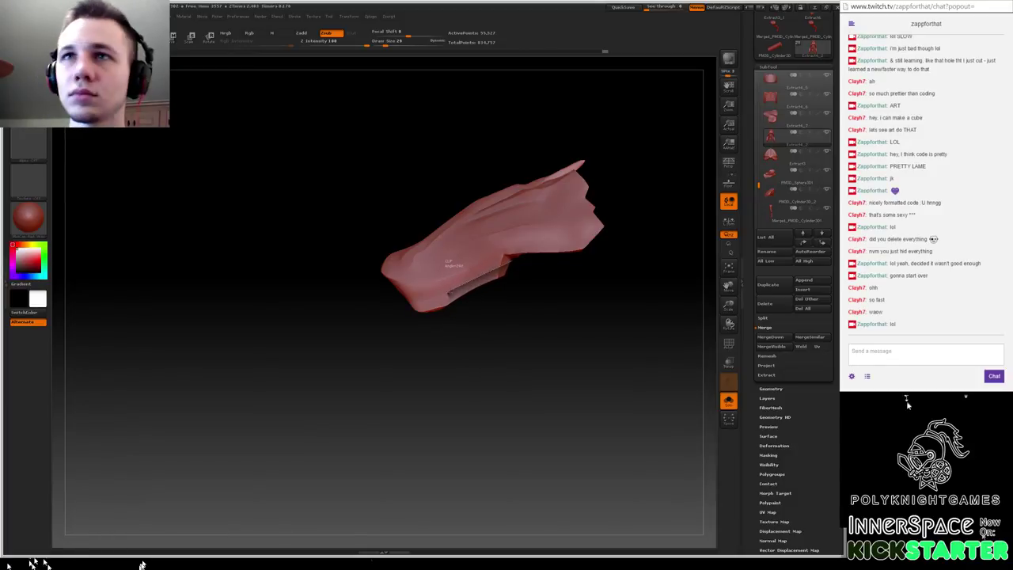
ctrl+shift+drag(424, 333, 432, 333)
drag(523, 318, 487, 318)
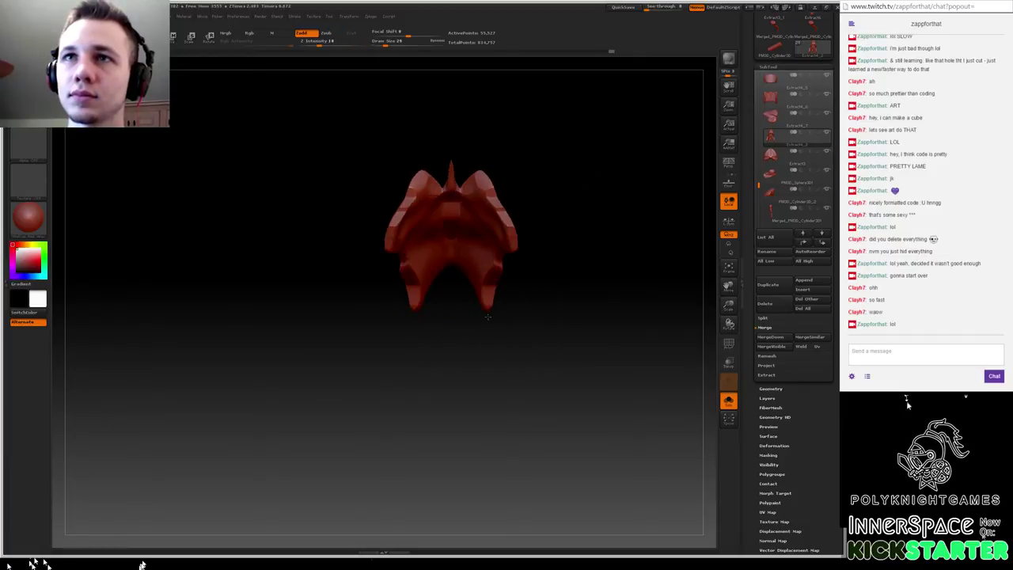
- From the rear view, clip the outer sides of the plate's lower lobes with an angled clip curve
ctrl+shift+drag(528, 264, 494, 305)
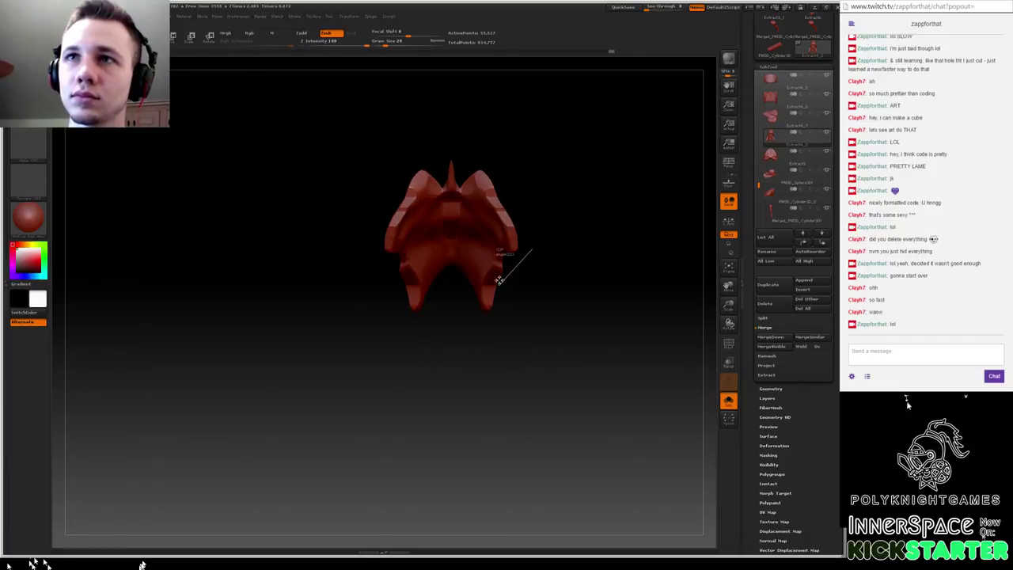
ctrl+shift+drag(493, 310, 493, 310)
drag(552, 298, 527, 293)
ctrl+drag(525, 267, 527, 312)
drag(554, 247, 538, 255)
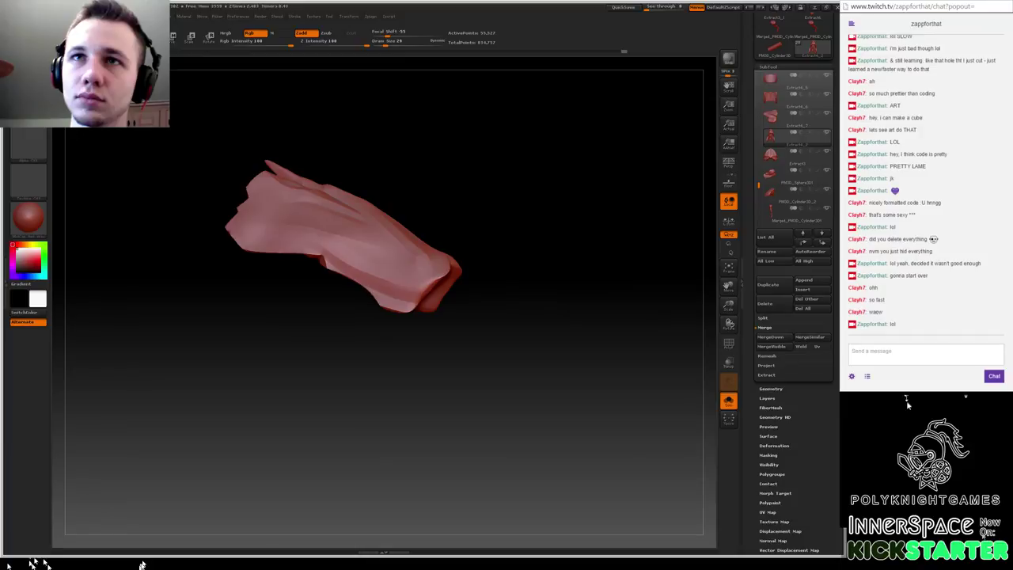
key(ctrl)
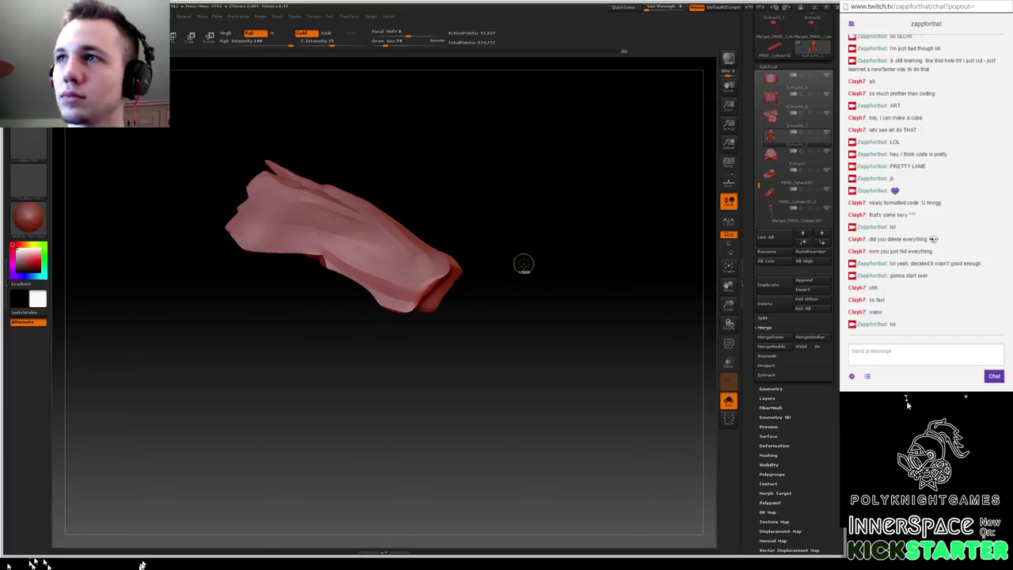
mouse_move(522, 229)
ctrl+mouse_down()
mouse_move(494, 208)
mouse_move(547, 202)
mouse_move(527, 197)
mouse_move(523, 168)
mouse_move(521, 195)
mouse_move(343, 195)
mouse_move(587, 261)
mouse_move(540, 277)
mouse_move(578, 325)
mouse_move(574, 312)
ctrl+mouse_up()
key(ctrl+z)
- Clip the outer side of the plate's front shoulder and upper side edge with bent clip curves
ctrl+shift+drag(346, 194, 339, 257)
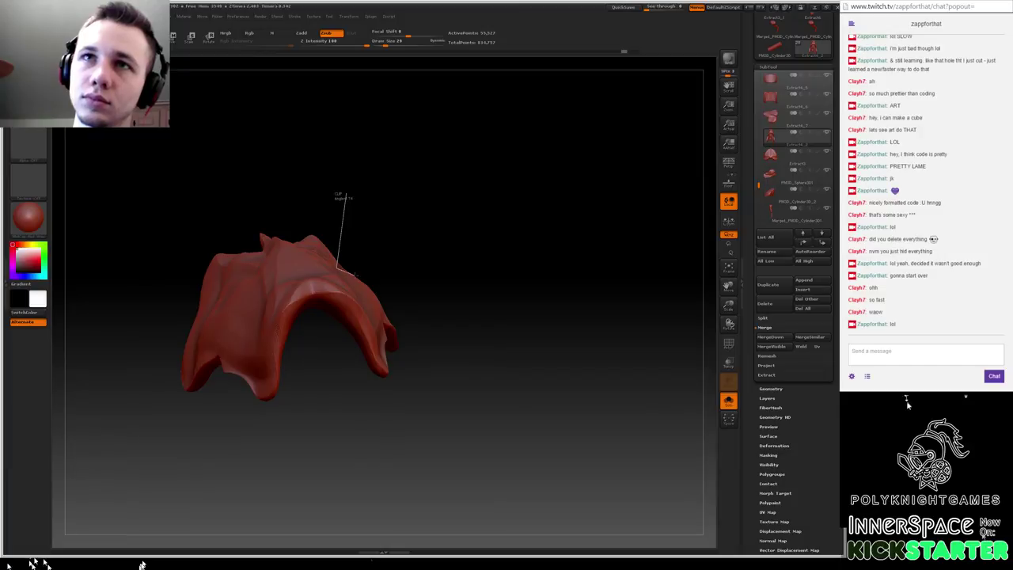
ctrl+shift+drag(380, 292, 381, 292)
mouse_move(427, 248)
mouse_down()
mouse_move(332, 277)
mouse_move(431, 227)
mouse_move(421, 156)
mouse_up()
mouse_move(360, 219)
ctrl+shift+mouse_down()
mouse_move(380, 317)
mouse_move(360, 307)
ctrl+shift+mouse_up()
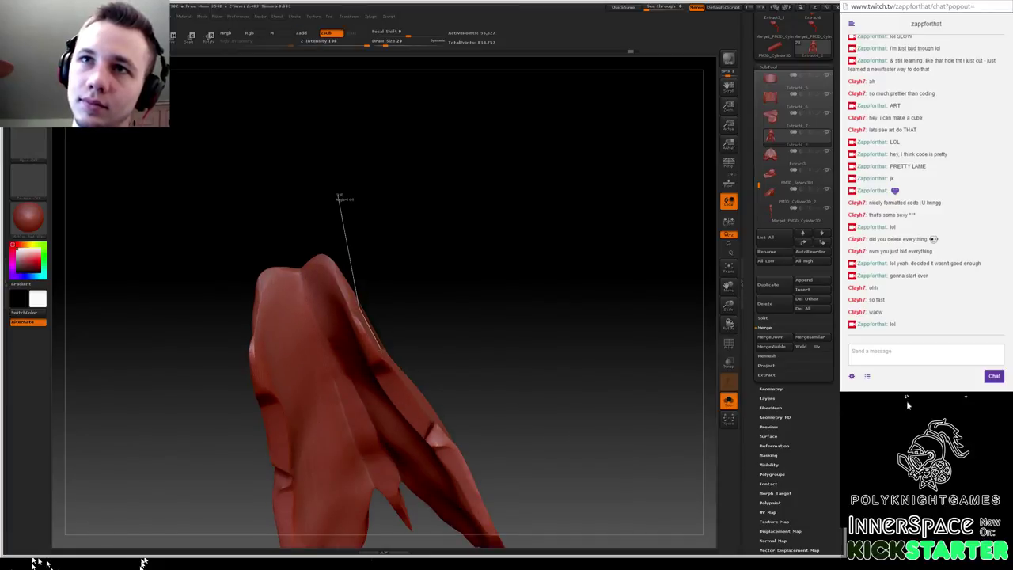